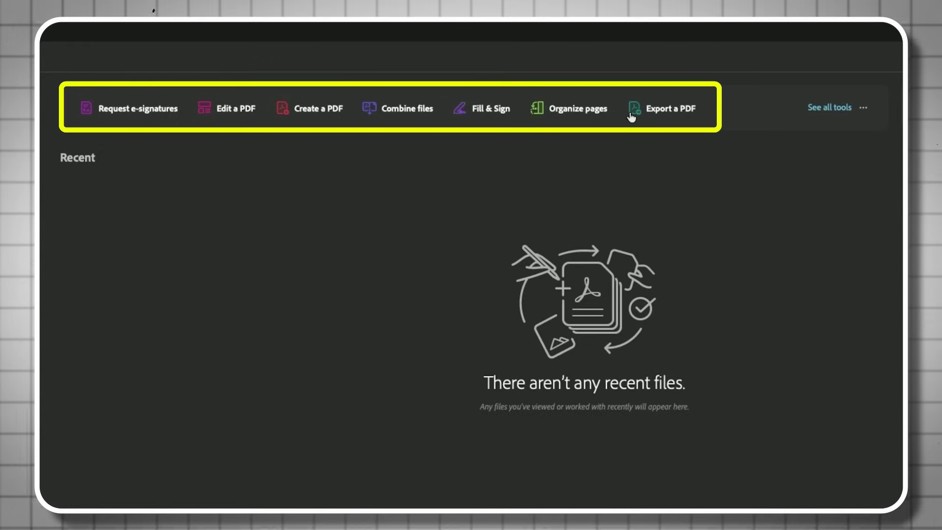
- Open the All tools page and scroll through its AI Assistant, Edit, Convert and Create groups
{"action": "left_click", "coordinate": [824, 110]}
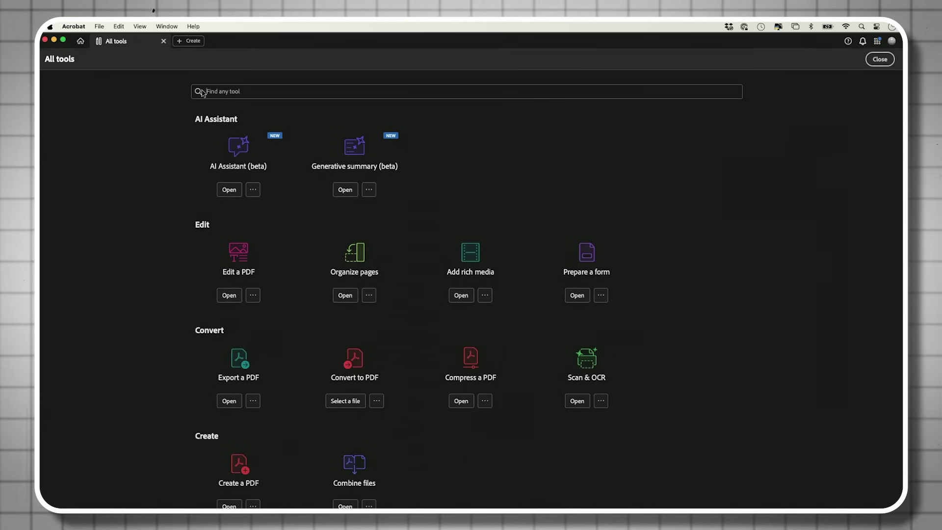
{"action": "scroll", "coordinate": [684, 212], "scroll_direction": "down", "scroll_amount": 10}
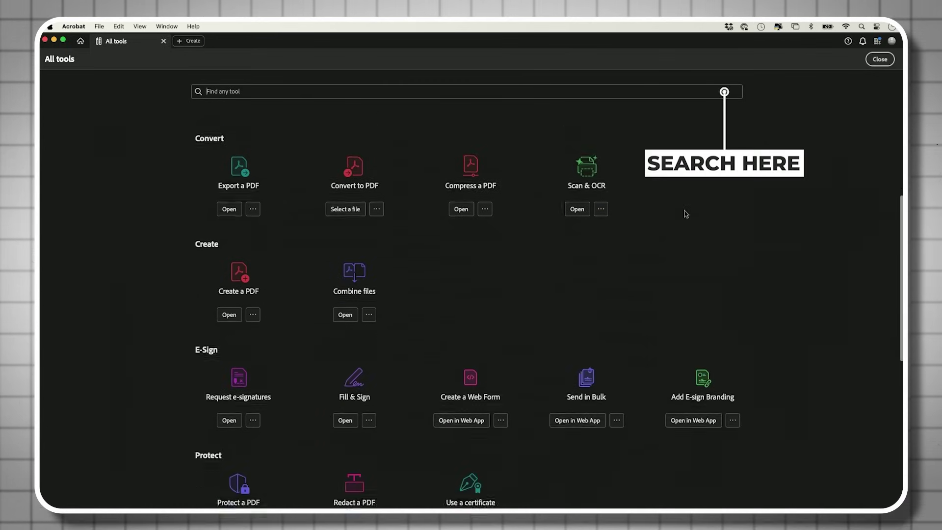
{"action": "scroll", "coordinate": [685, 213], "scroll_direction": "down", "scroll_amount": 4}
{"action": "scroll", "coordinate": [684, 212], "scroll_direction": "up", "scroll_amount": 10}
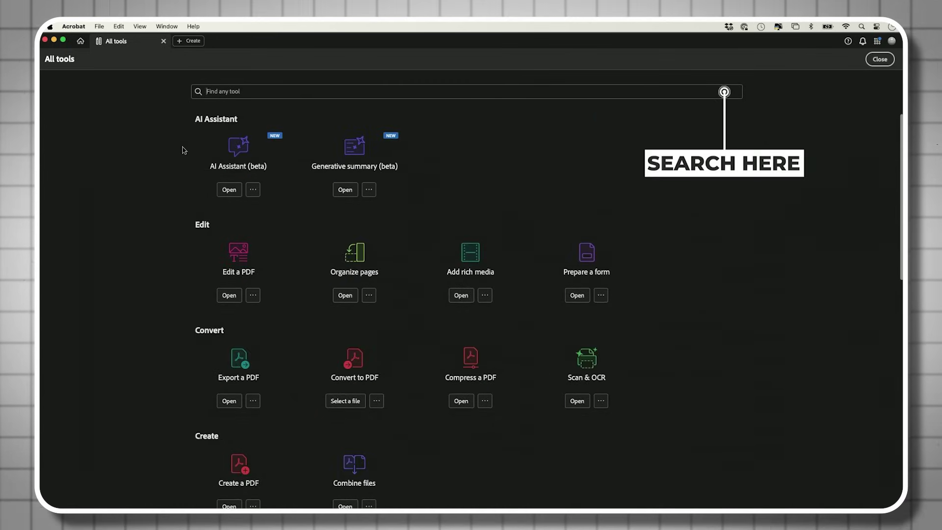
{"action": "scroll", "coordinate": [158, 190], "scroll_direction": "down", "scroll_amount": 3}
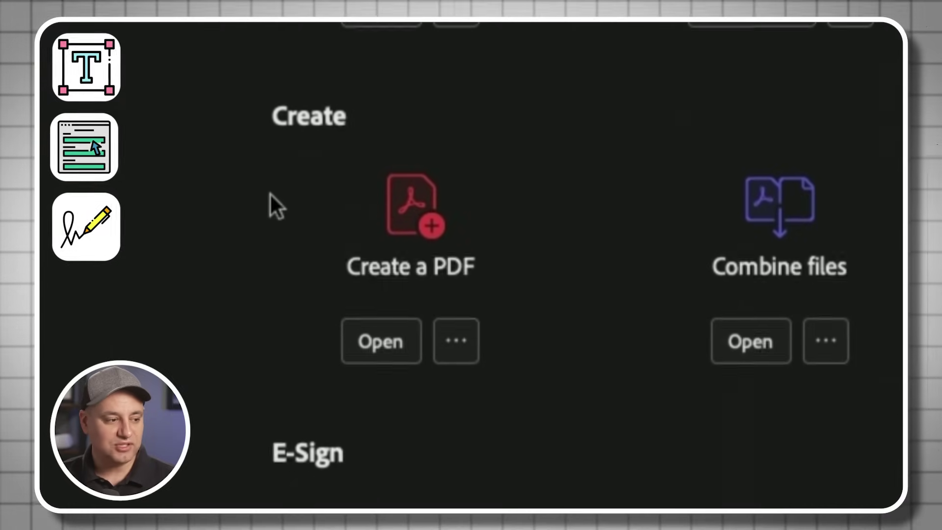
- Open Create a PDF and browse its Multiple files, Screenshot and Blank page categories
{"action": "left_click", "coordinate": [412, 211]}
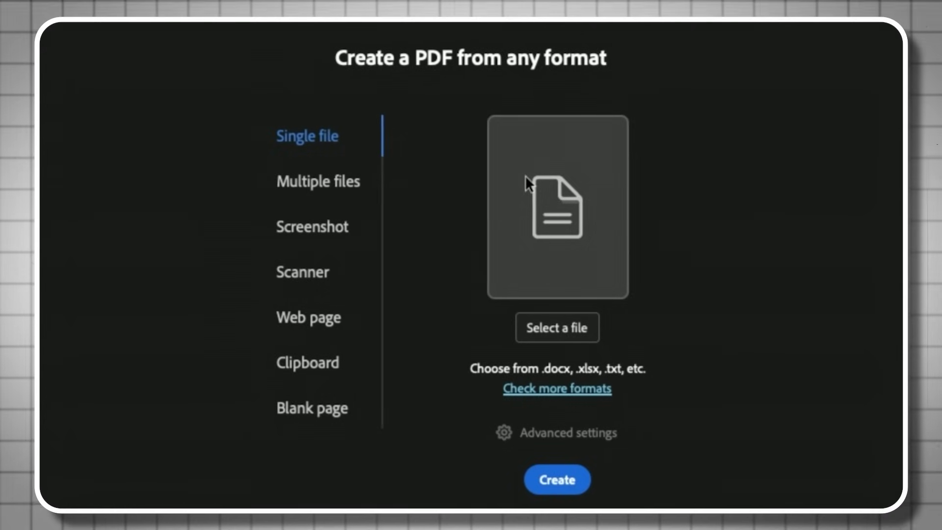
{"action": "left_click", "coordinate": [318, 180]}
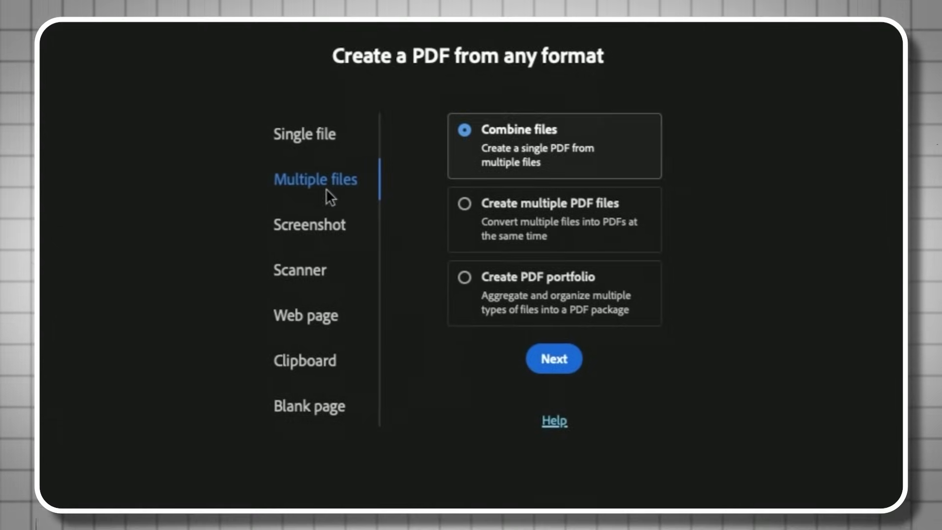
{"action": "left_click", "coordinate": [307, 229]}
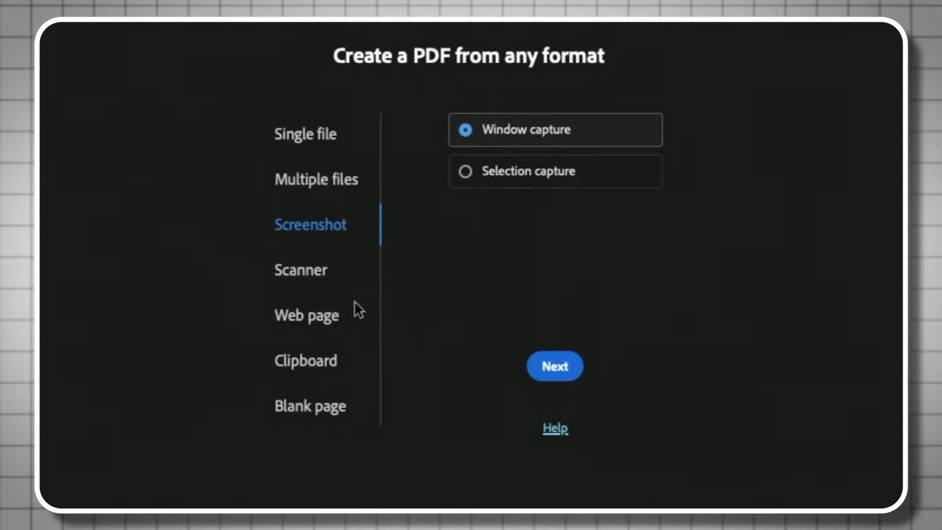
{"action": "left_click", "coordinate": [307, 409]}
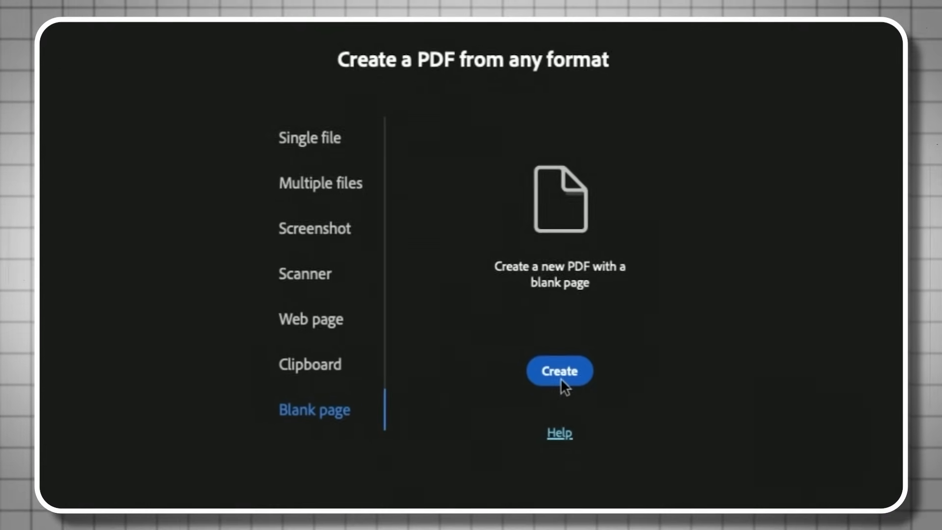
- Create a blank Untitled 1 PDF, then close it with Don't Save
{"action": "left_click", "coordinate": [560, 378]}
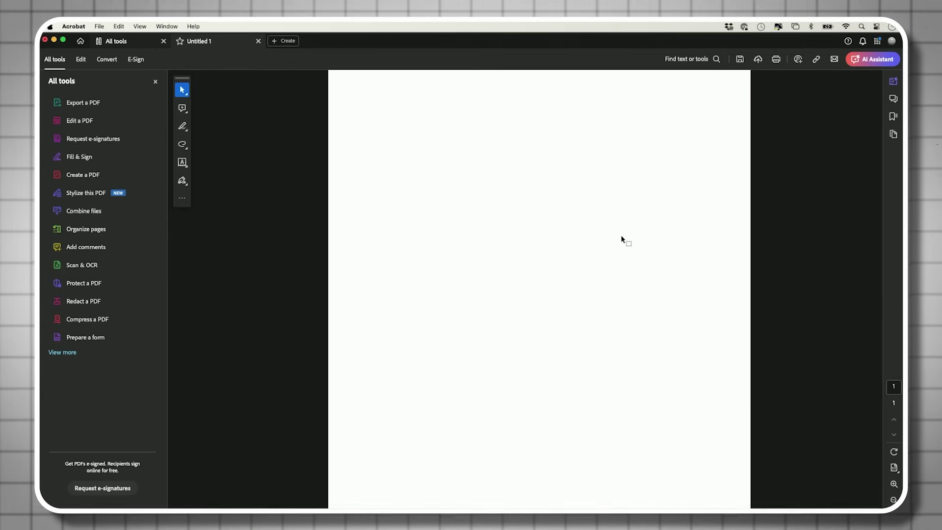
{"action": "left_click", "coordinate": [259, 42]}
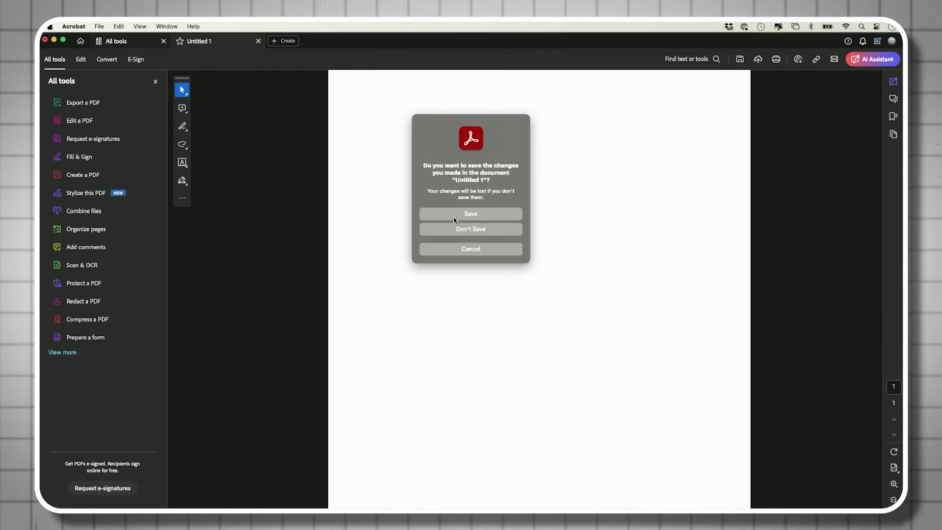
{"action": "left_click", "coordinate": [481, 229]}
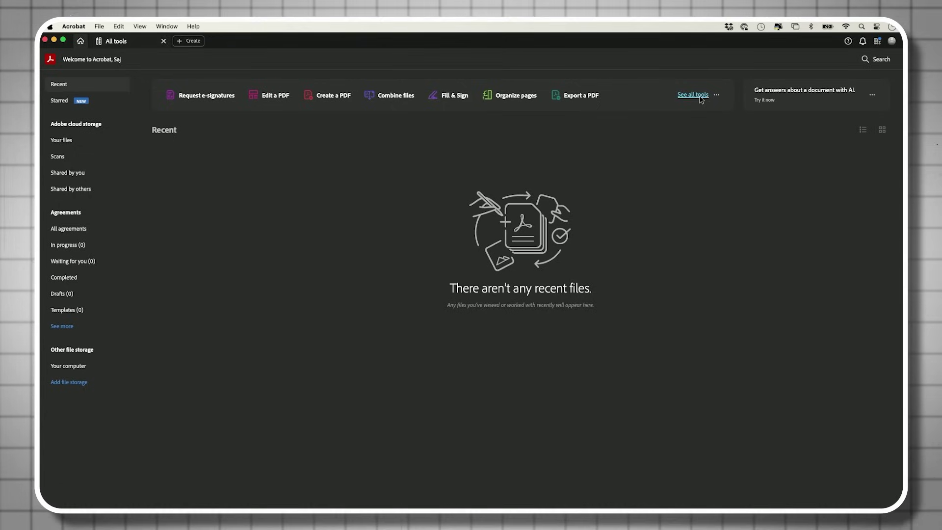
- Reopen the Create a PDF tool from the All tools page
{"action": "left_click", "coordinate": [692, 95]}
{"action": "scroll", "coordinate": [700, 99], "scroll_direction": "down", "scroll_amount": 5}
{"action": "left_click", "coordinate": [228, 210]}
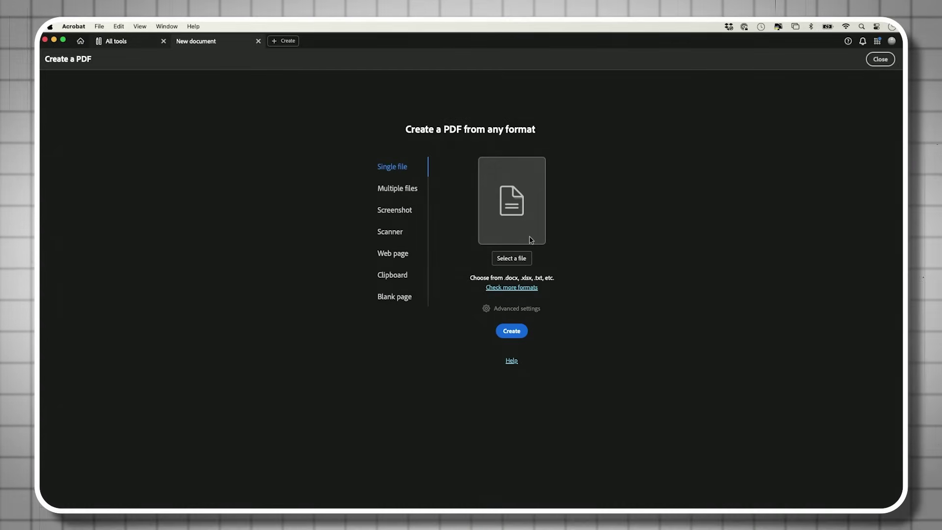
- Convert the Welcome to ABC Inc document to PDF, with Show set to All Files
{"action": "left_click", "coordinate": [511, 261]}
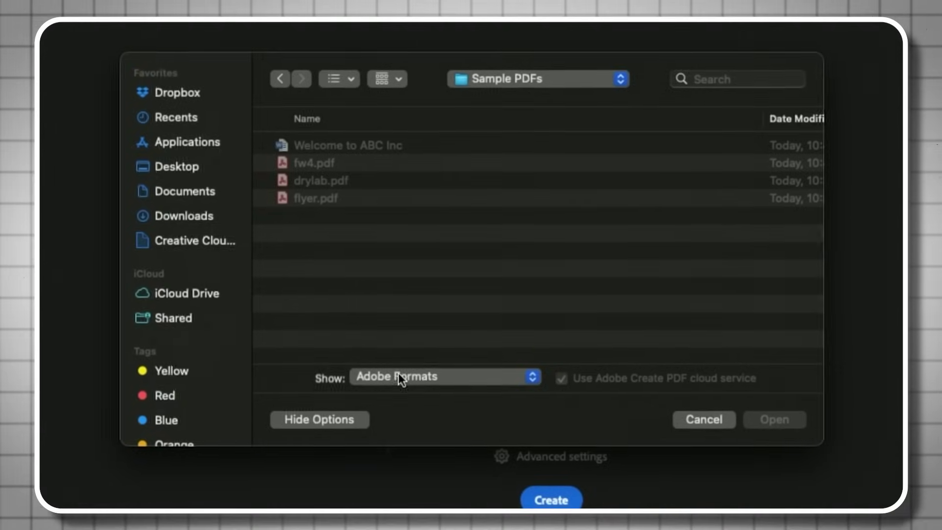
{"action": "left_click", "coordinate": [383, 377]}
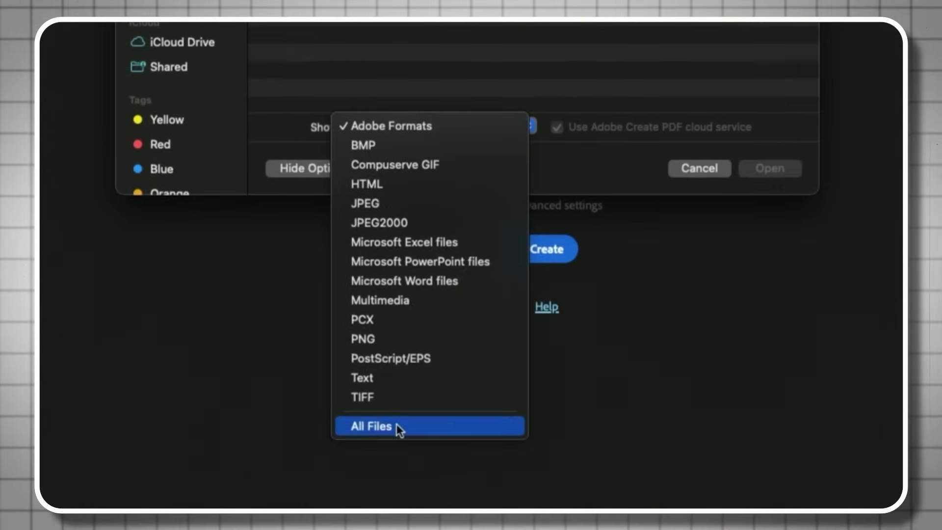
{"action": "left_click", "coordinate": [397, 425]}
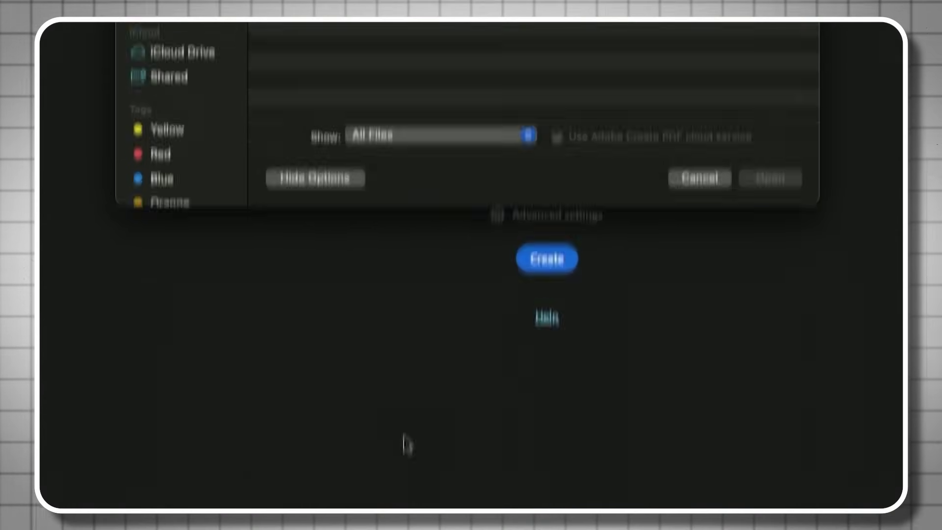
{"action": "left_click", "coordinate": [387, 147]}
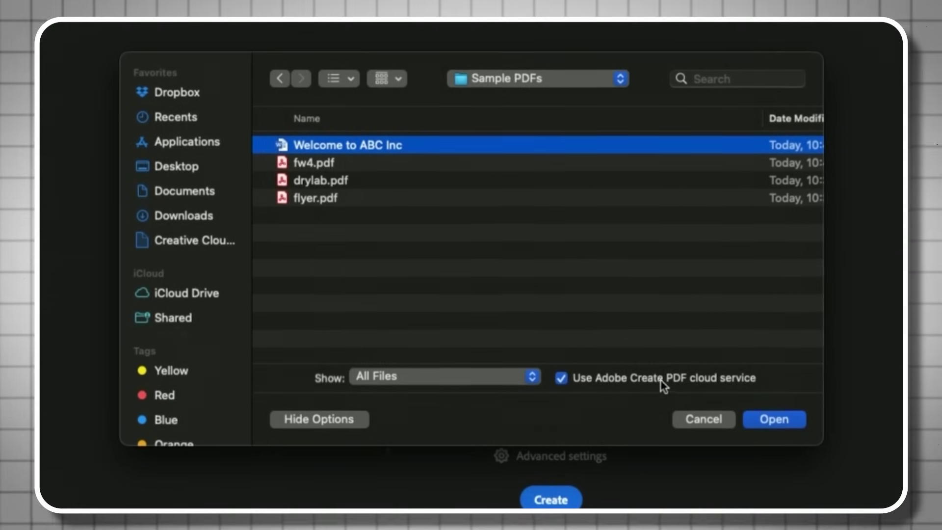
{"action": "left_click", "coordinate": [778, 418]}
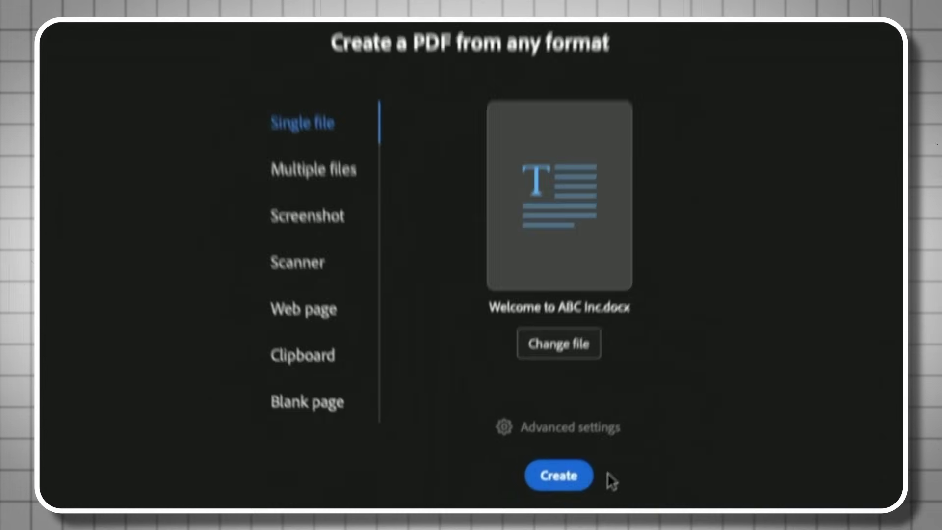
{"action": "left_click", "coordinate": [556, 453]}
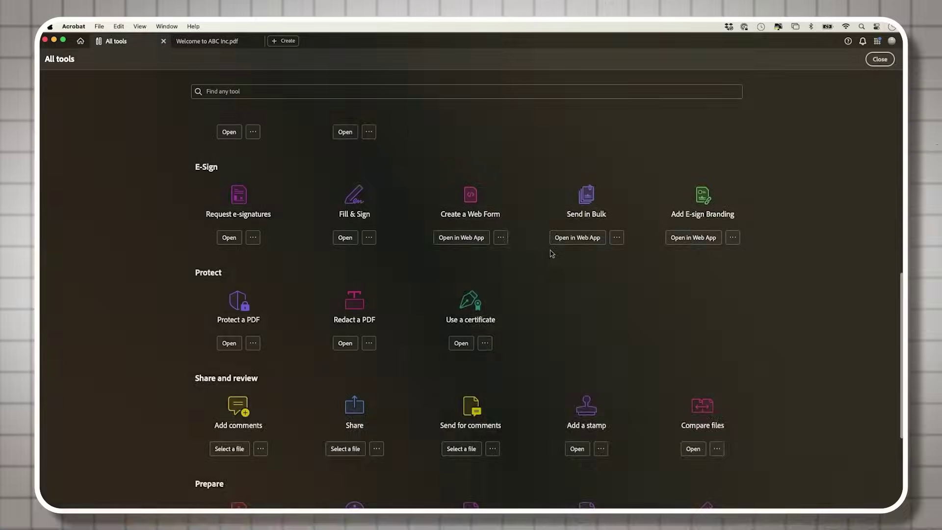
- Scroll back up the All tools page and open Create a PDF
{"action": "scroll", "coordinate": [551, 253], "scroll_direction": "up", "scroll_amount": 3}
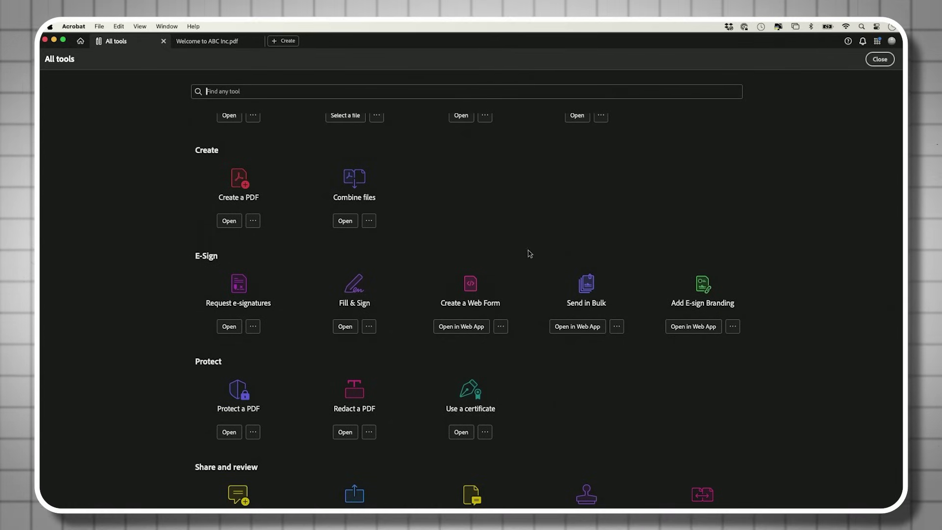
{"action": "left_click", "coordinate": [229, 221]}
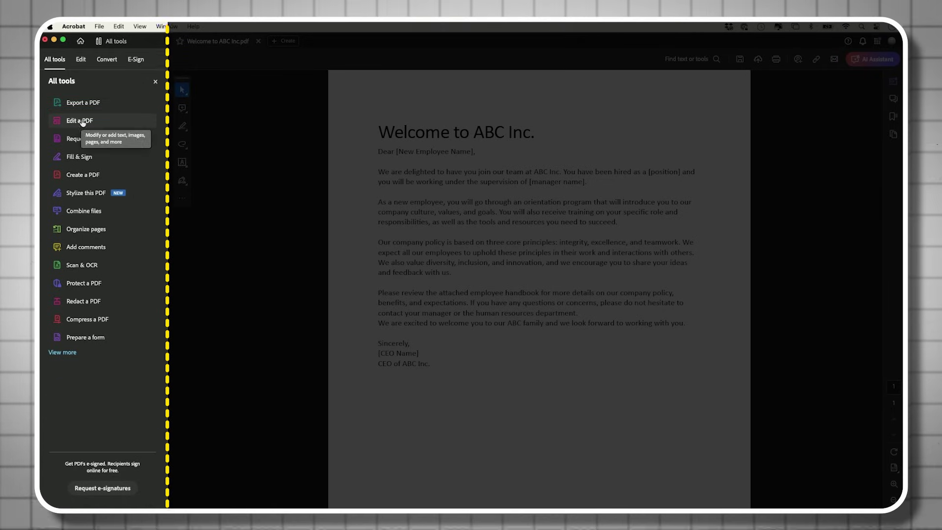
- Switch the welcome letter into Edit a PDF text-editing mode
{"action": "left_click", "coordinate": [82, 122]}
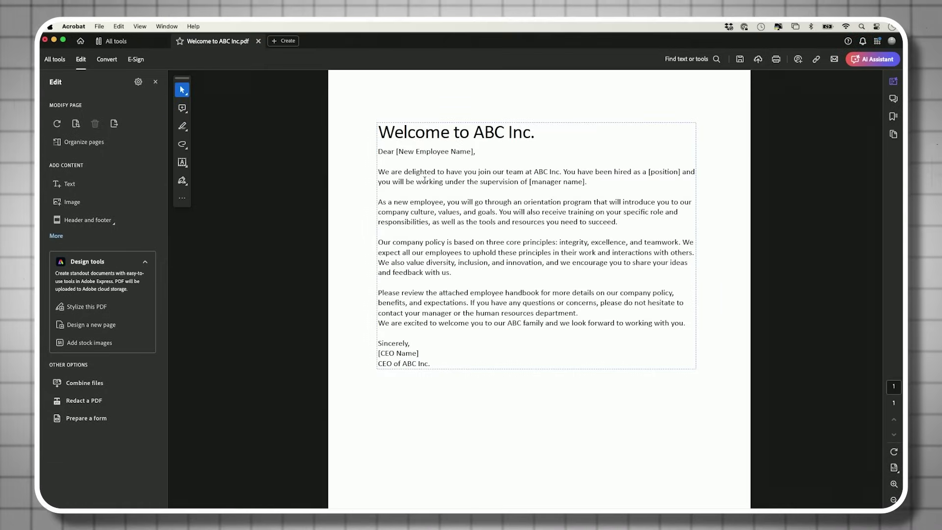
{"action": "left_click_drag", "start_coordinate": [378, 133], "coordinate": [521, 268]}
{"action": "left_click", "coordinate": [532, 220]}
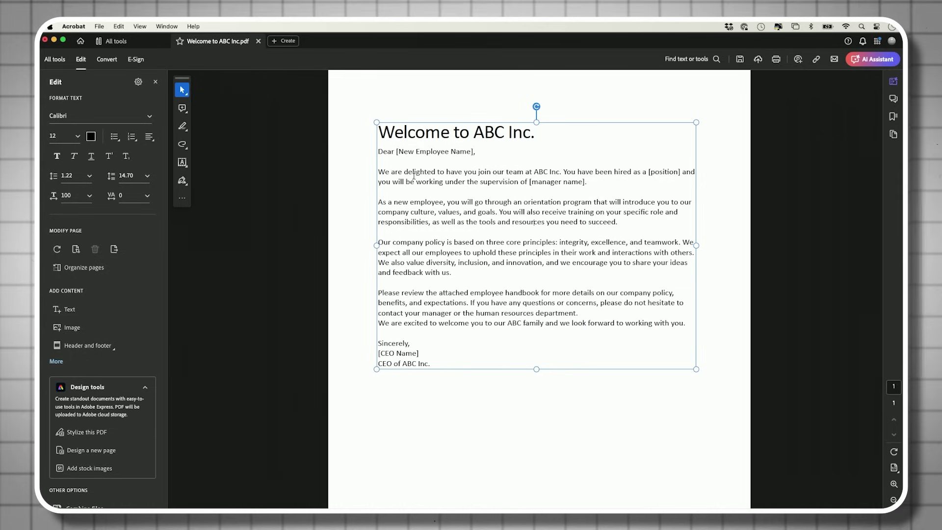
- Delete the 'As a new employee' paragraph, then restore it with Undo
{"action": "left_click_drag", "start_coordinate": [378, 201], "coordinate": [634, 225]}
{"action": "key", "text": "Delete"}
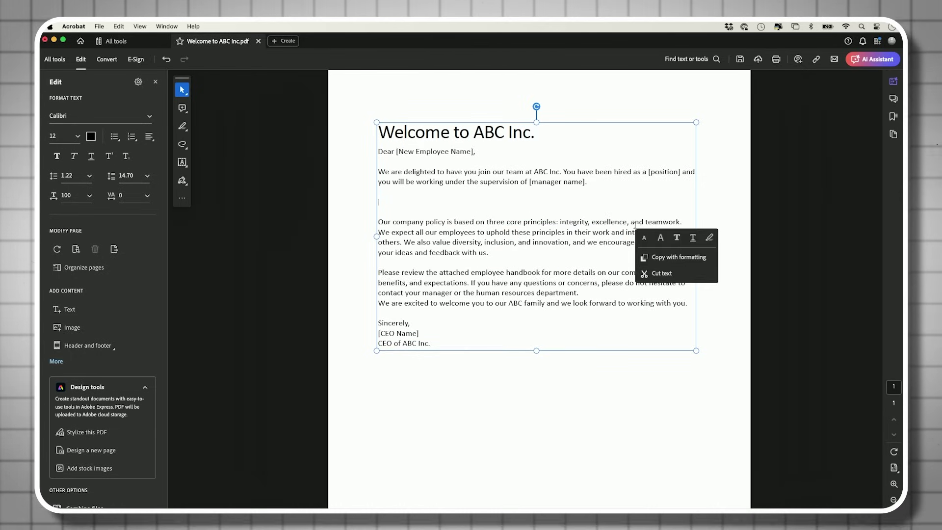
{"action": "key", "text": "BackSpace"}
{"action": "key", "text": "BackSpace"}
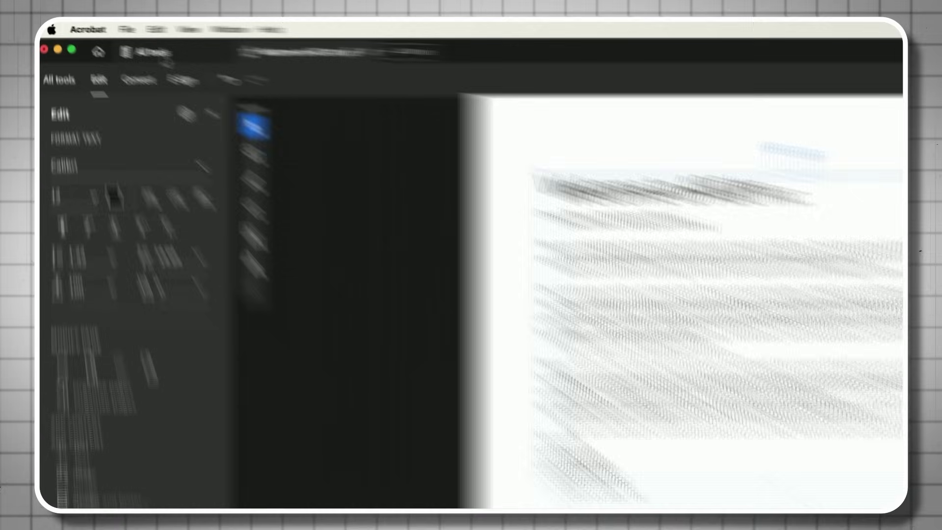
{"action": "left_click", "coordinate": [118, 25]}
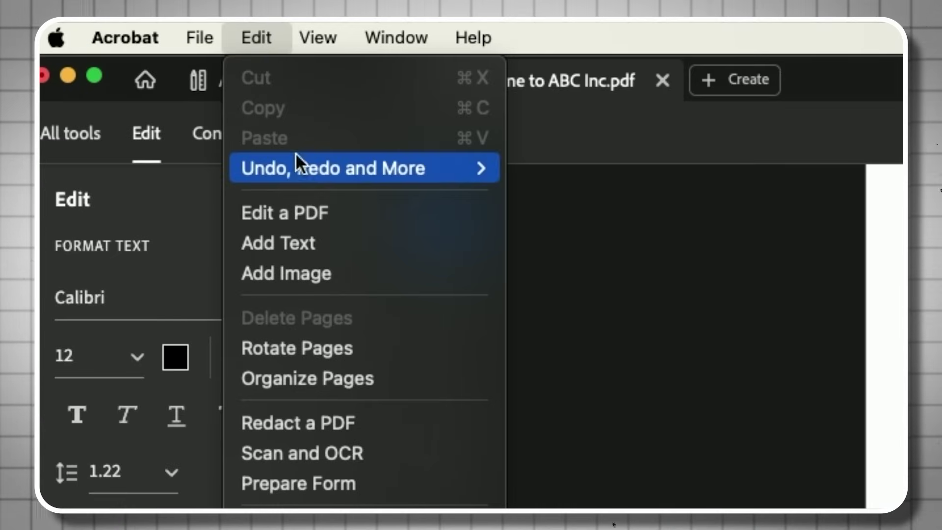
{"action": "mouse_move", "coordinate": [299, 165]}
{"action": "left_click", "coordinate": [576, 173]}
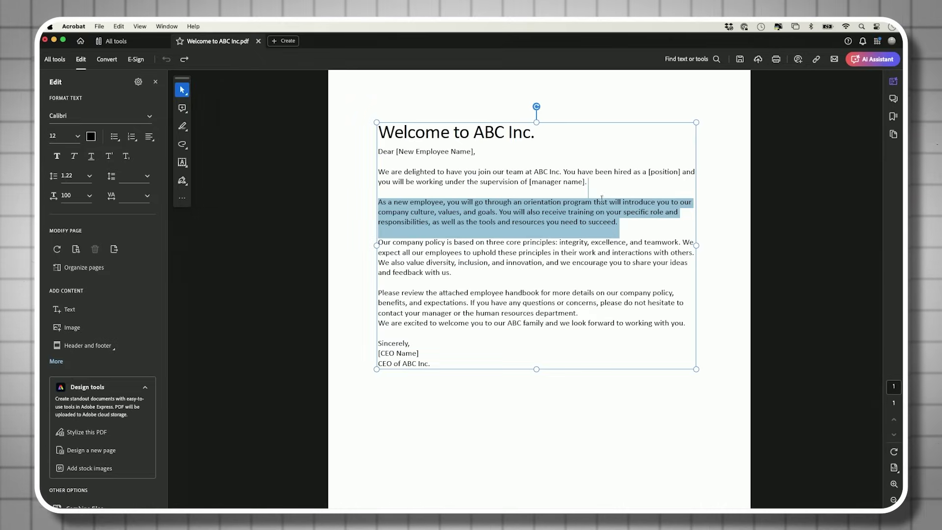
{"action": "left_click", "coordinate": [634, 221]}
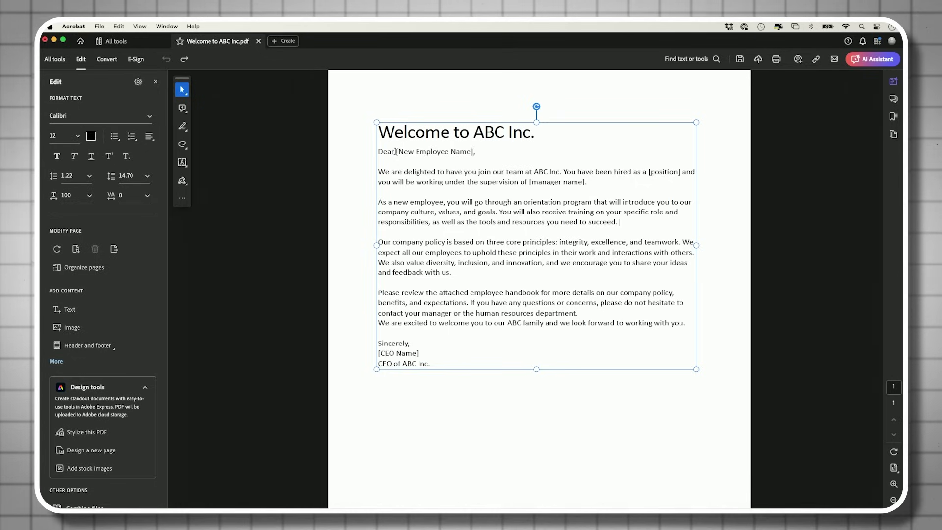
- Replace [New Employee Name] and [manager name] with the employee's and manager's first names
{"action": "left_click_drag", "start_coordinate": [420, 152], "coordinate": [478, 152]}
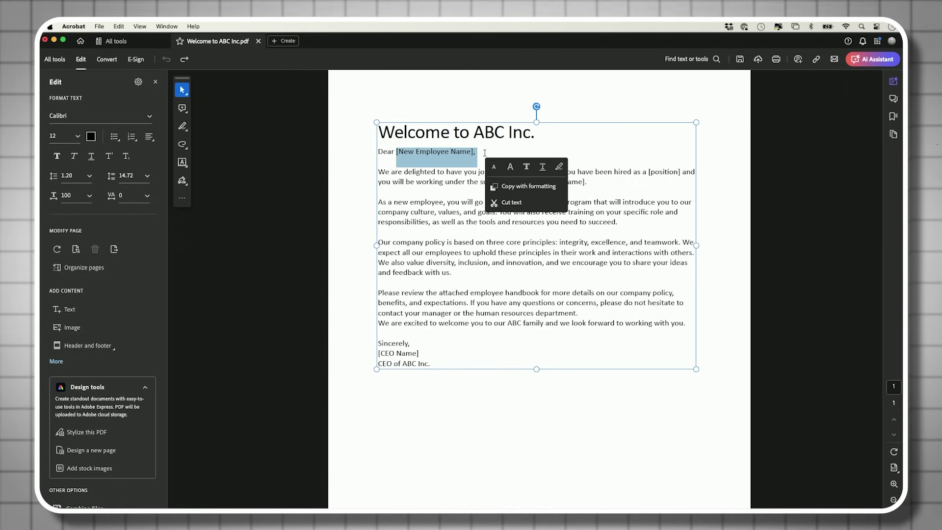
{"action": "type", "text": "John,"}
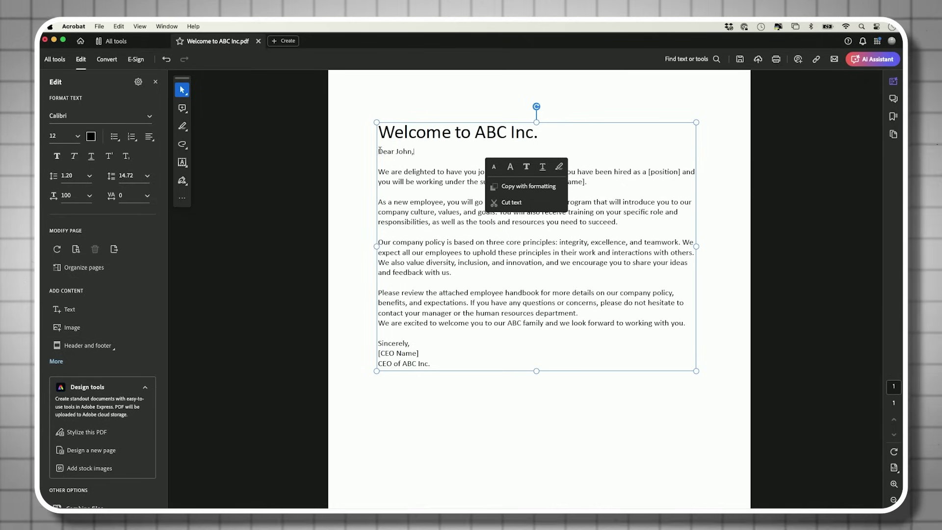
{"action": "left_click", "coordinate": [434, 182]}
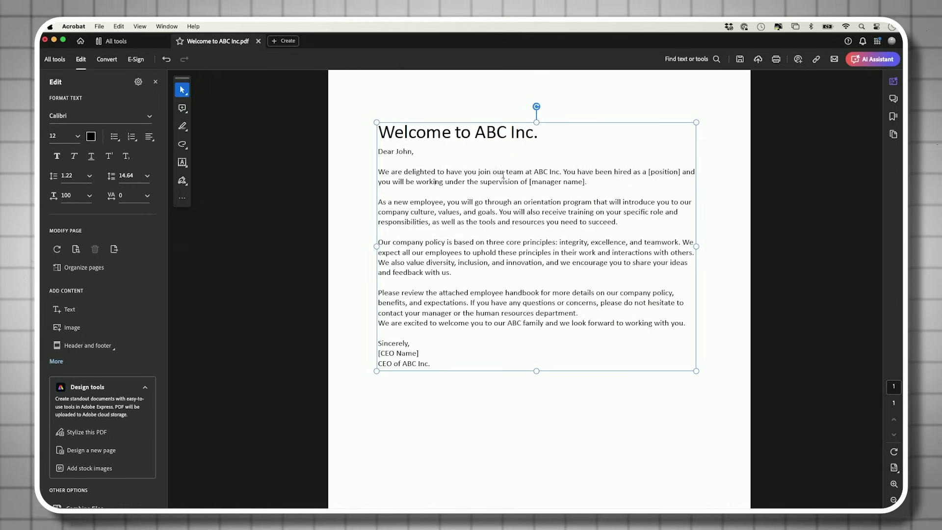
{"action": "left_click_drag", "start_coordinate": [553, 182], "coordinate": [624, 181]}
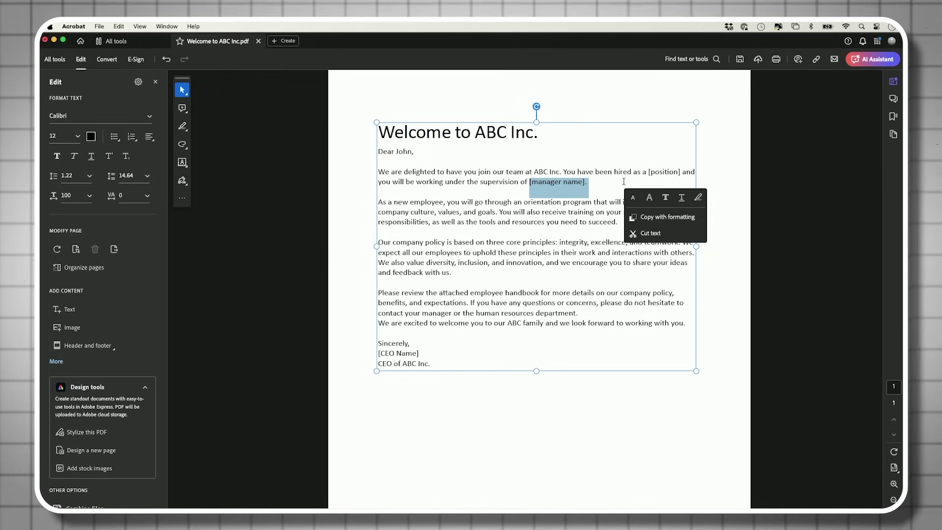
{"action": "type", "text": "Stev"}
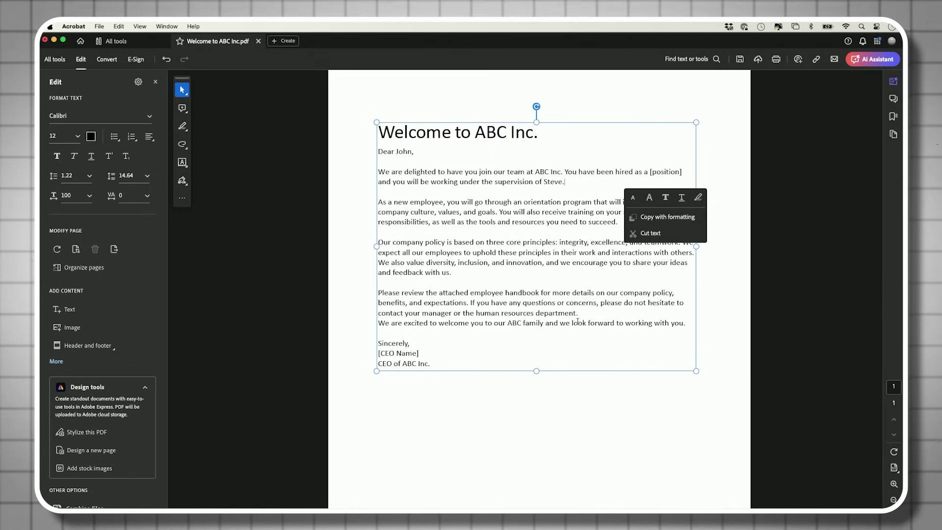
{"action": "left_click", "coordinate": [570, 228]}
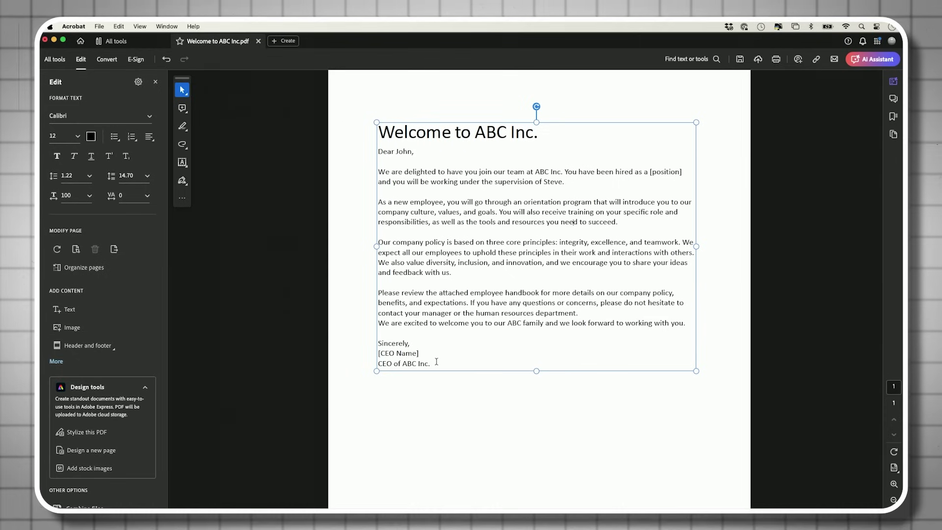
- Select the letter body and apply Adobe Clean, 14 pt, pure black, italic and bold
{"action": "left_click_drag", "start_coordinate": [431, 364], "coordinate": [364, 160]}
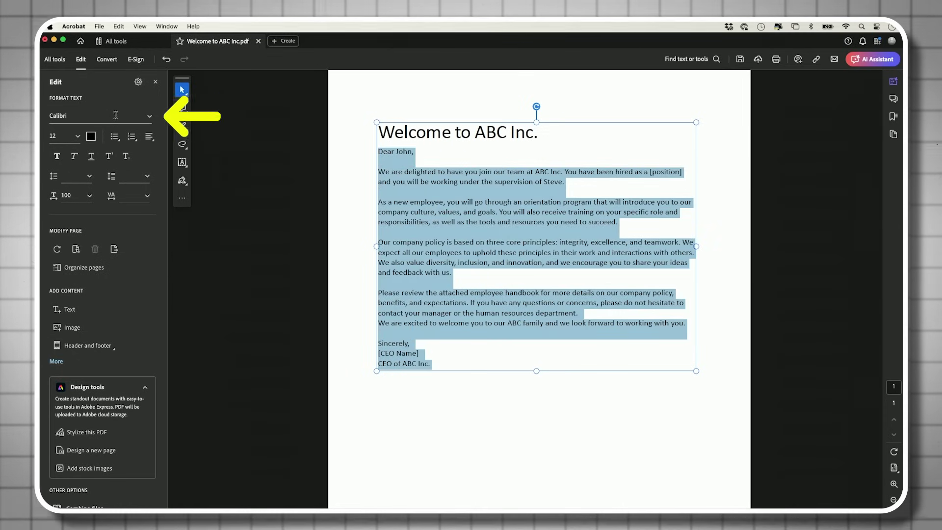
{"action": "left_click", "coordinate": [149, 117]}
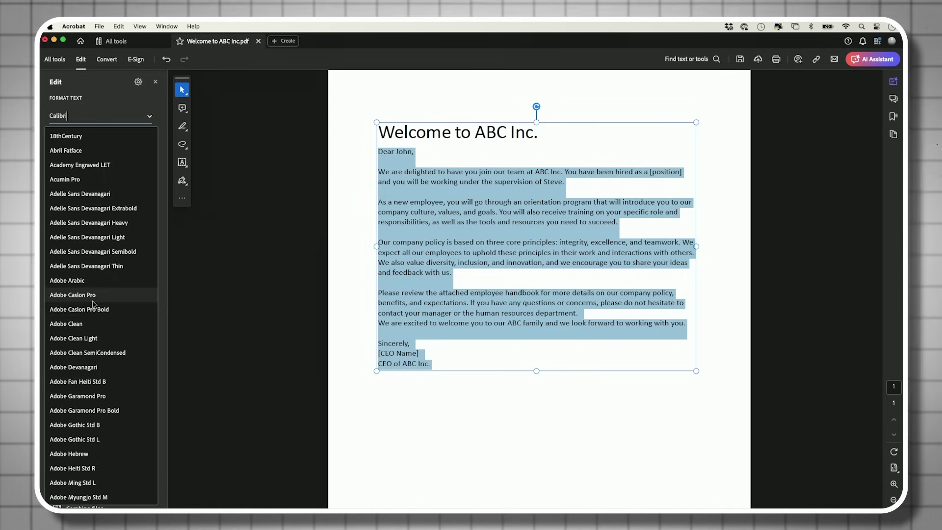
{"action": "left_click", "coordinate": [81, 324]}
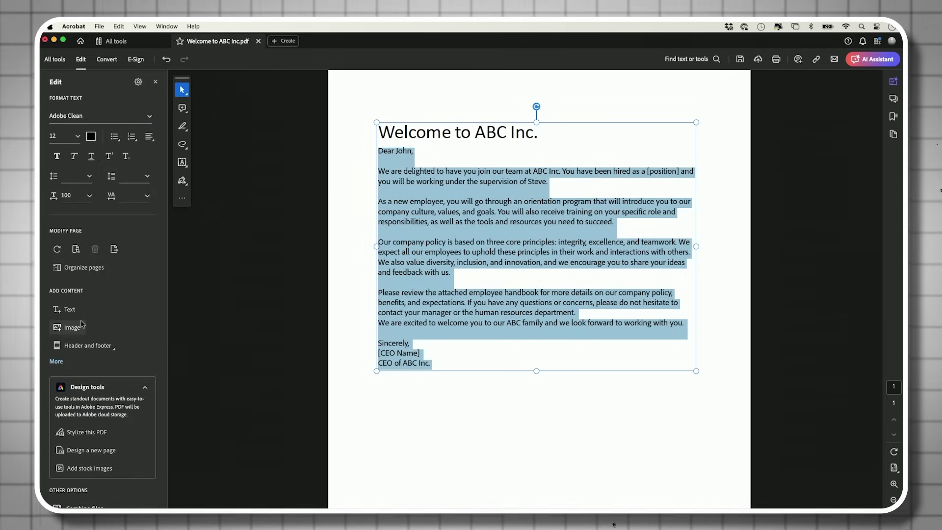
{"action": "left_click", "coordinate": [77, 137]}
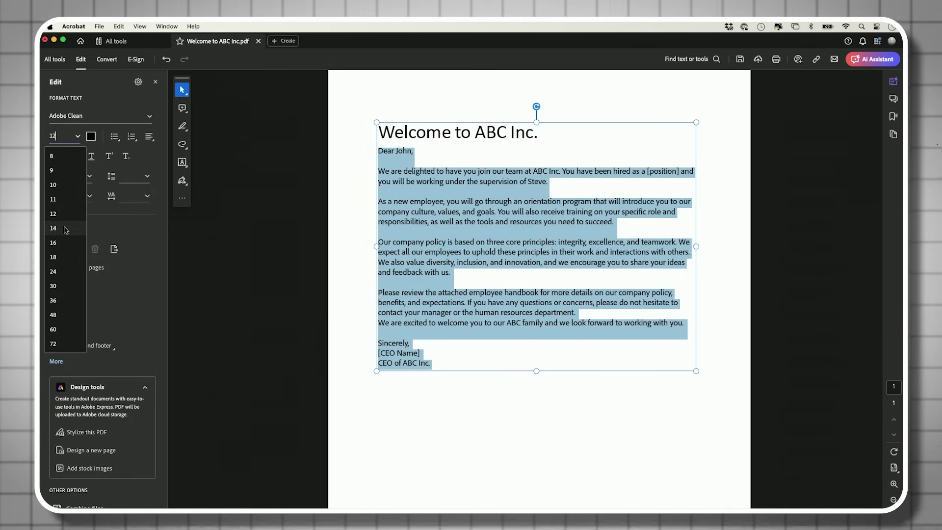
{"action": "left_click", "coordinate": [65, 228]}
{"action": "left_click", "coordinate": [91, 137]}
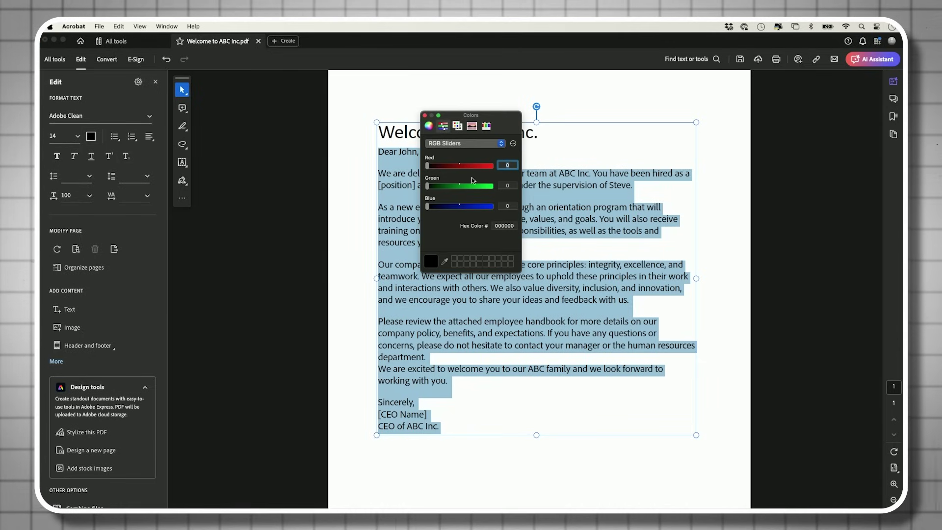
{"action": "left_click_drag", "start_coordinate": [489, 208], "coordinate": [427, 206]}
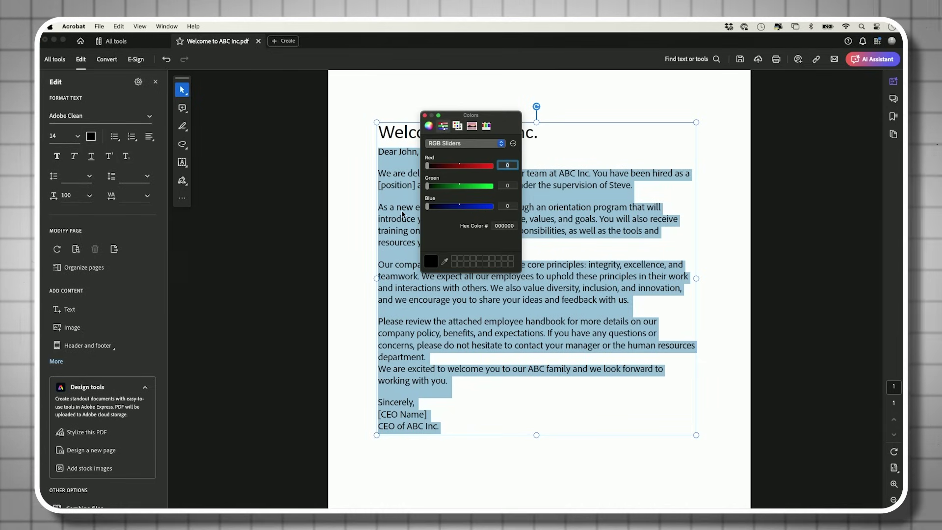
{"action": "left_click", "coordinate": [425, 116]}
{"action": "left_click", "coordinate": [75, 157]}
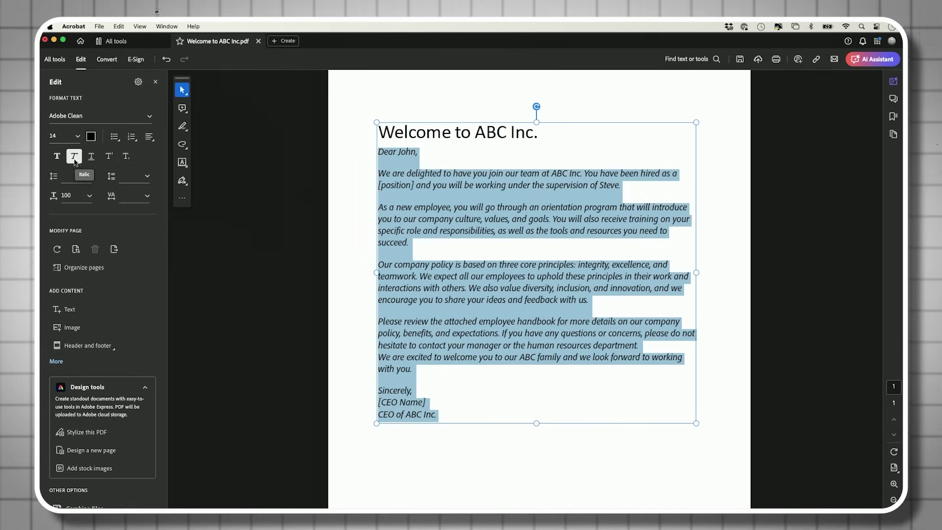
{"action": "left_click", "coordinate": [57, 156]}
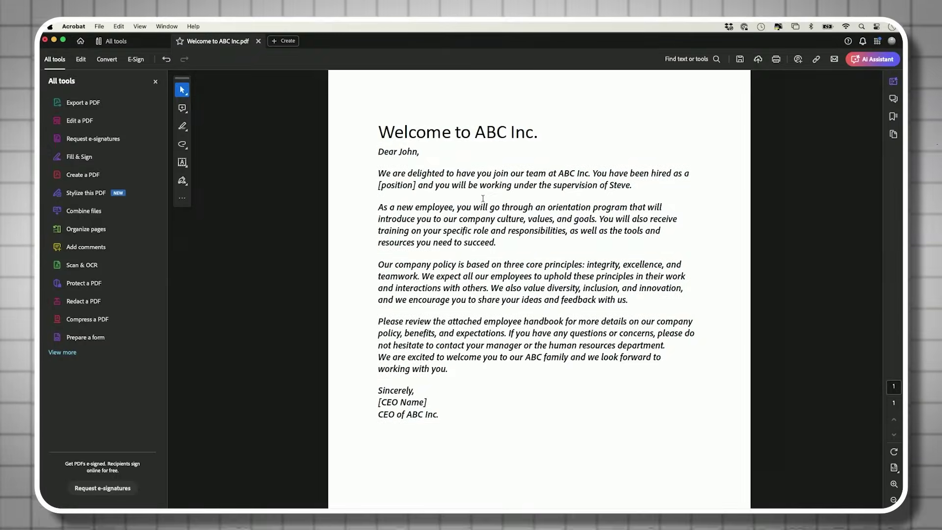
- Save the edited letter as Welcome to ABC Inc PDF in Sample PDFs
{"action": "left_click", "coordinate": [98, 26]}
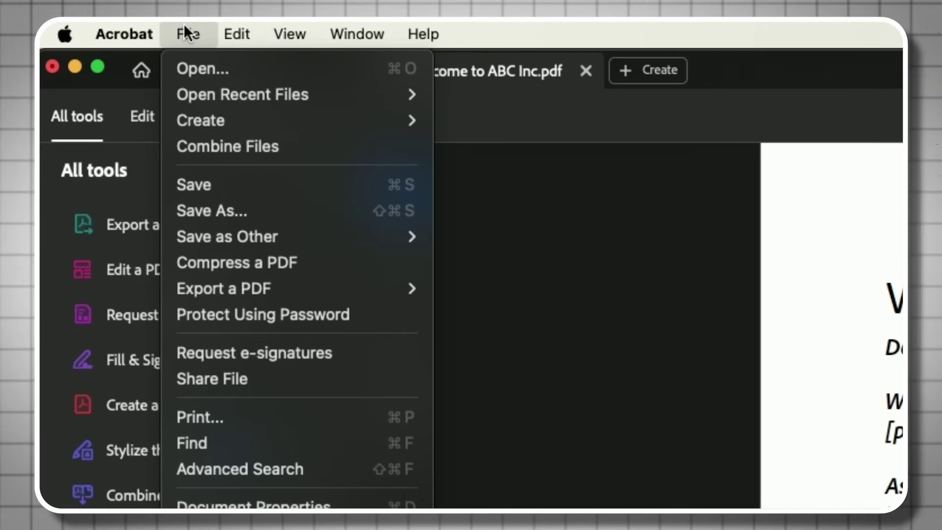
{"action": "left_click", "coordinate": [229, 190]}
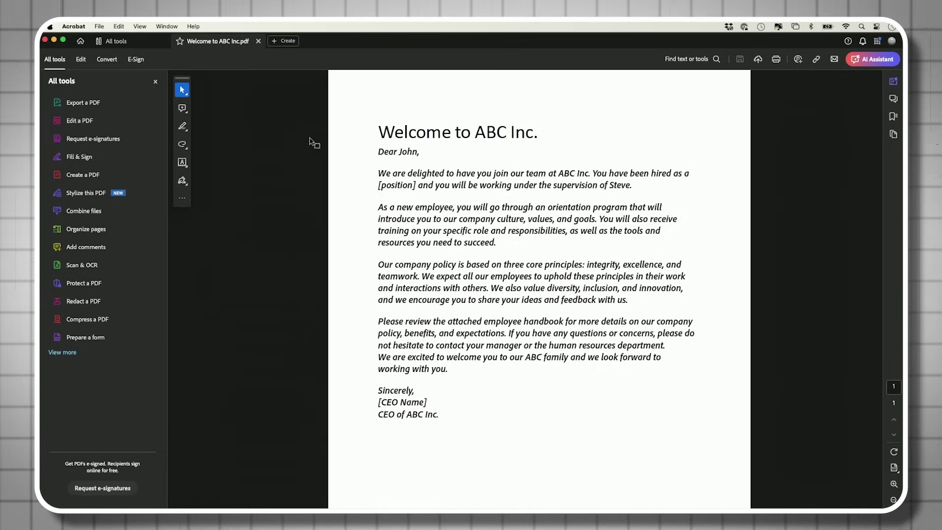
- Browse the File > Export a PDF > Microsoft Word menu options
{"action": "left_click", "coordinate": [99, 26]}
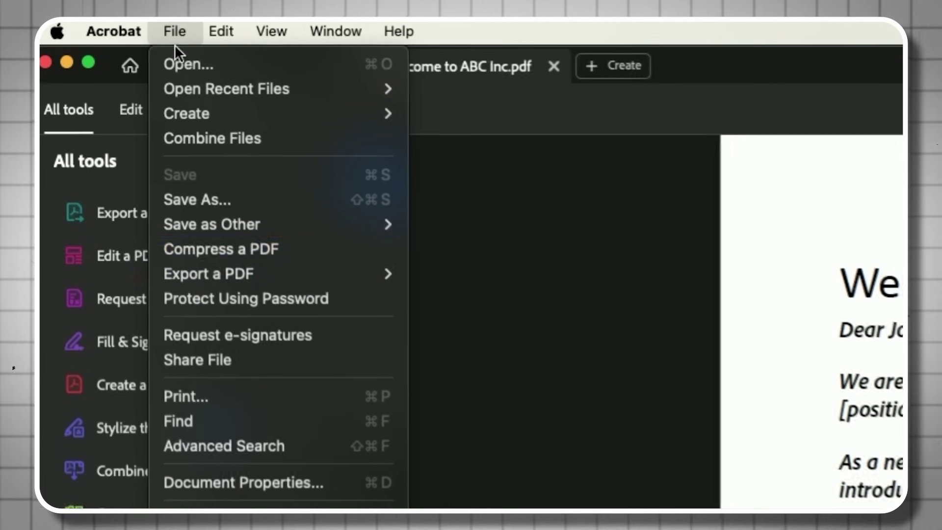
{"action": "mouse_move", "coordinate": [114, 127]}
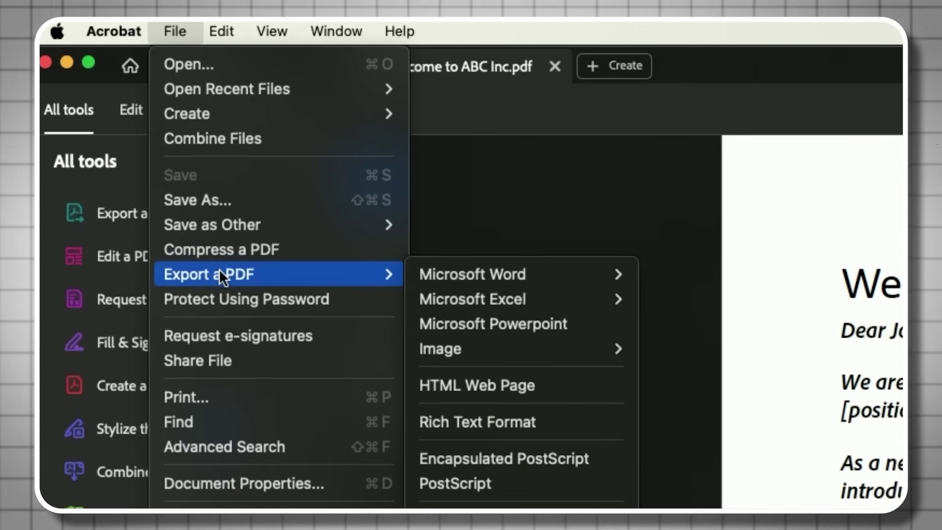
{"action": "mouse_move", "coordinate": [504, 273]}
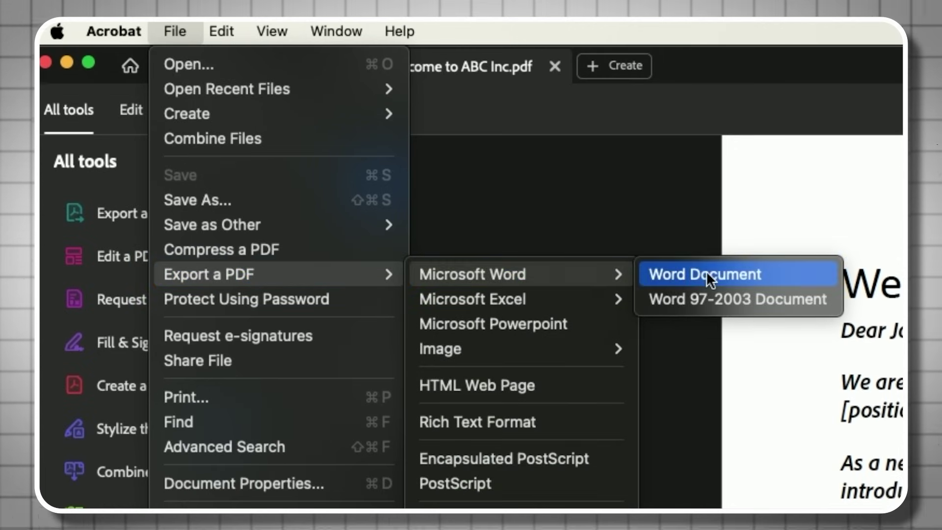
{"action": "mouse_move", "coordinate": [572, 348]}
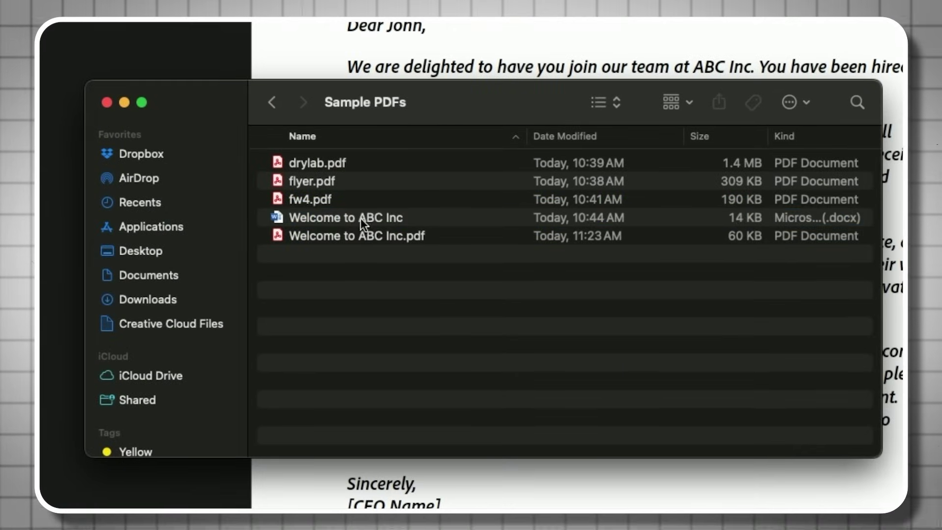
- Quick Look Welcome to ABC Inc.pdf in Finder, then return to Acrobat's home screen
{"action": "left_click", "coordinate": [368, 252]}
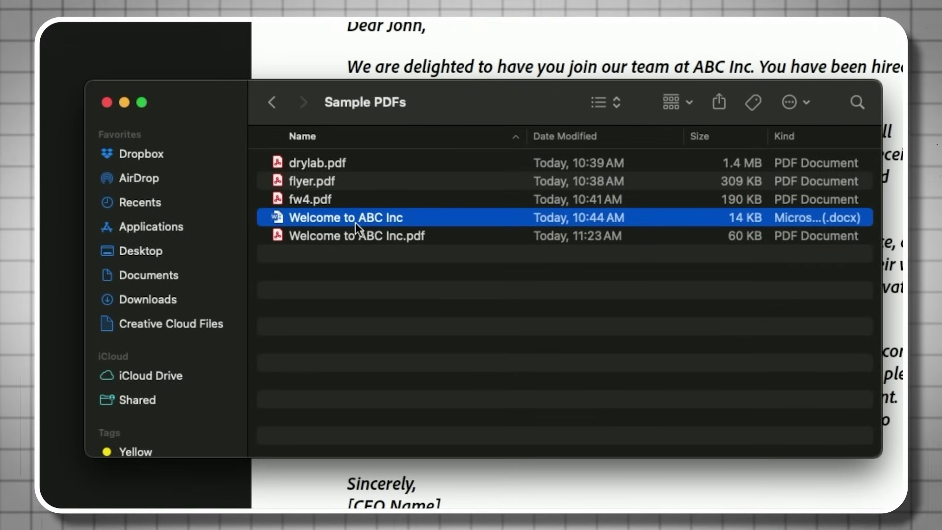
{"action": "left_click", "coordinate": [364, 233]}
{"action": "key", "text": "space"}
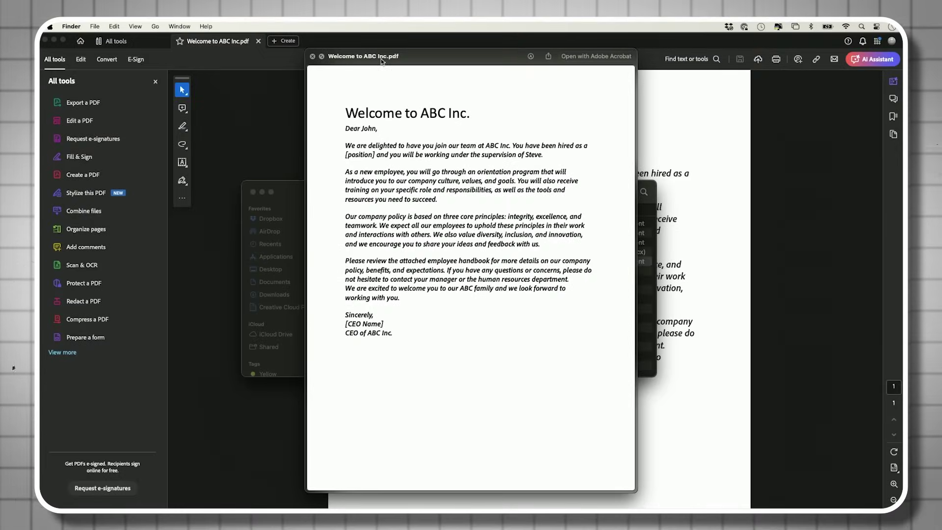
{"action": "key", "text": "space"}
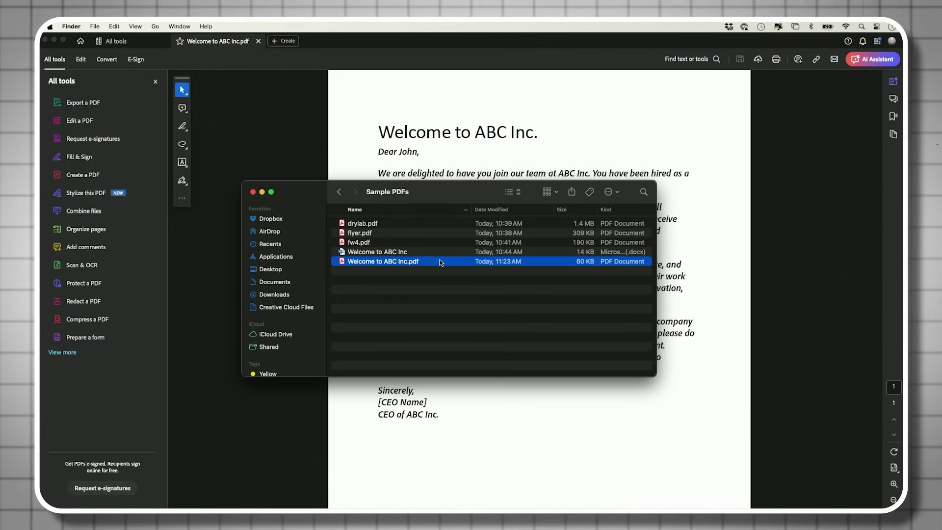
{"action": "left_click", "coordinate": [484, 157]}
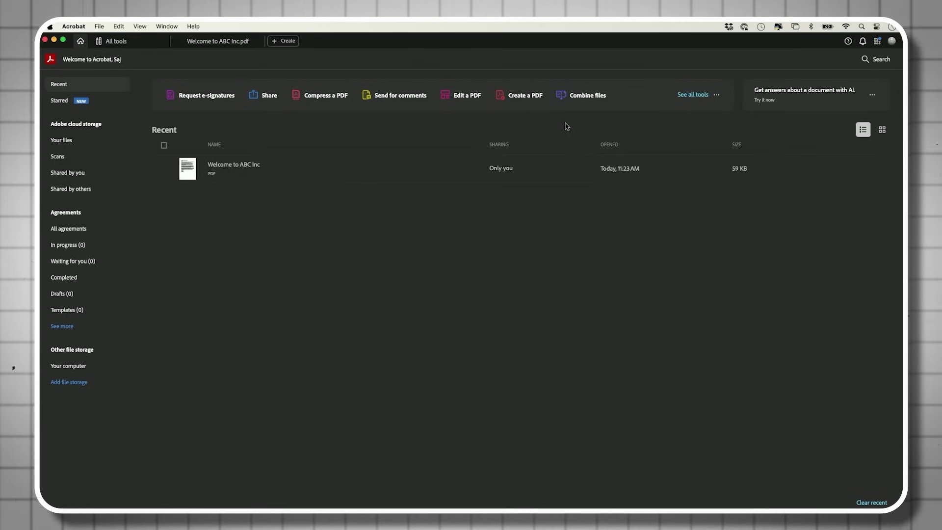
- Show All tools, close the flyer.pdf Quick Look, and bring Acrobat forward
{"action": "left_click", "coordinate": [693, 94]}
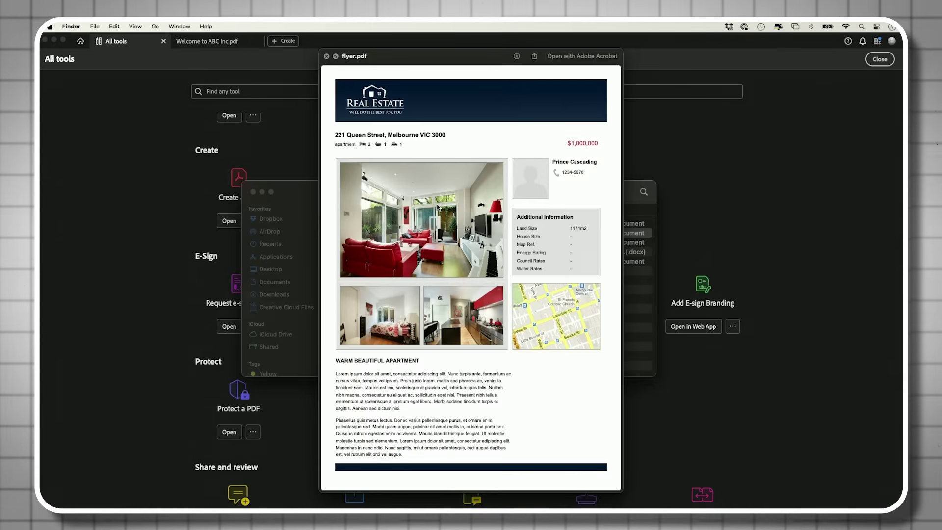
{"action": "key", "text": "space"}
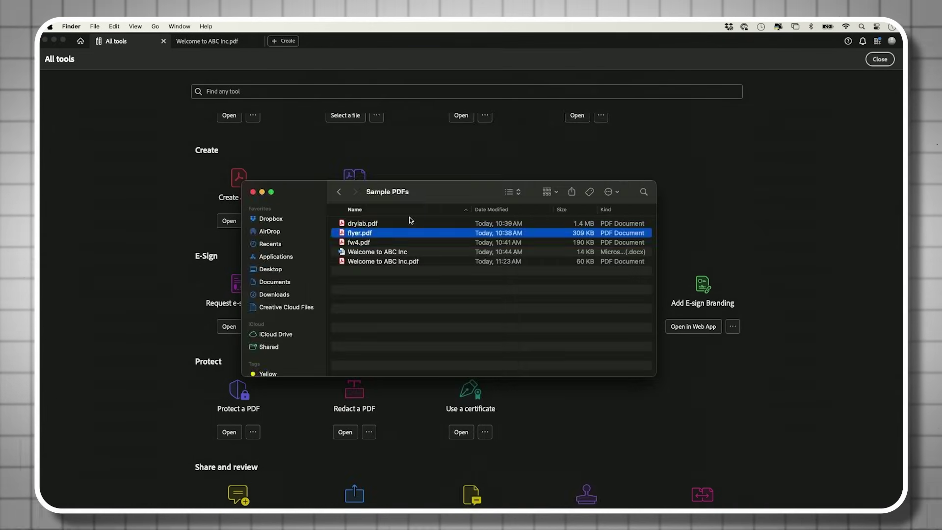
{"action": "left_click", "coordinate": [208, 169]}
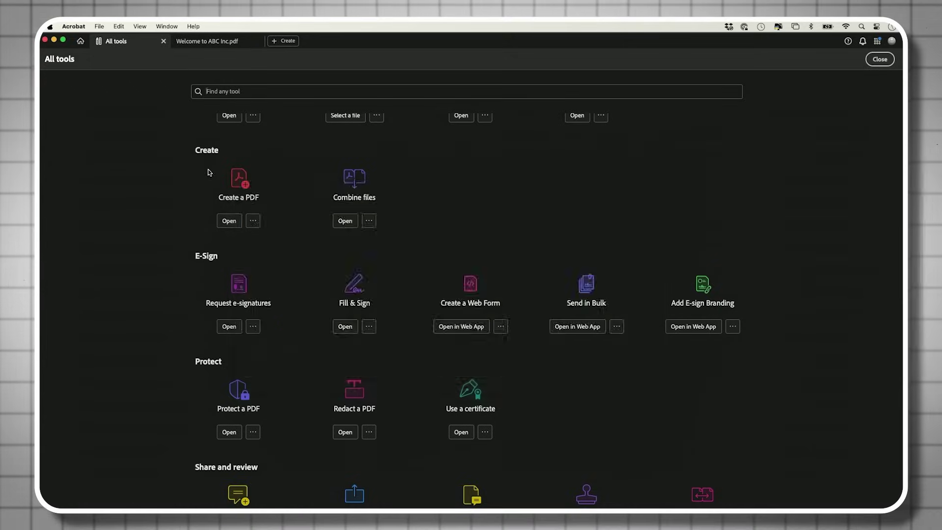
{"action": "left_click", "coordinate": [224, 179]}
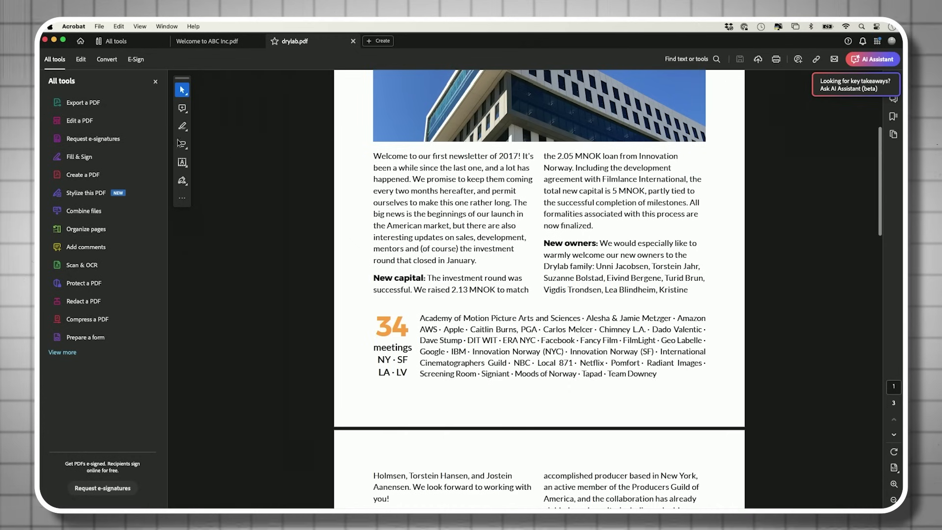
- Turn on PDF editing and delete the 'Welcome to our first newsletter' text box under the Netflix photo
{"action": "left_click", "coordinate": [79, 120]}
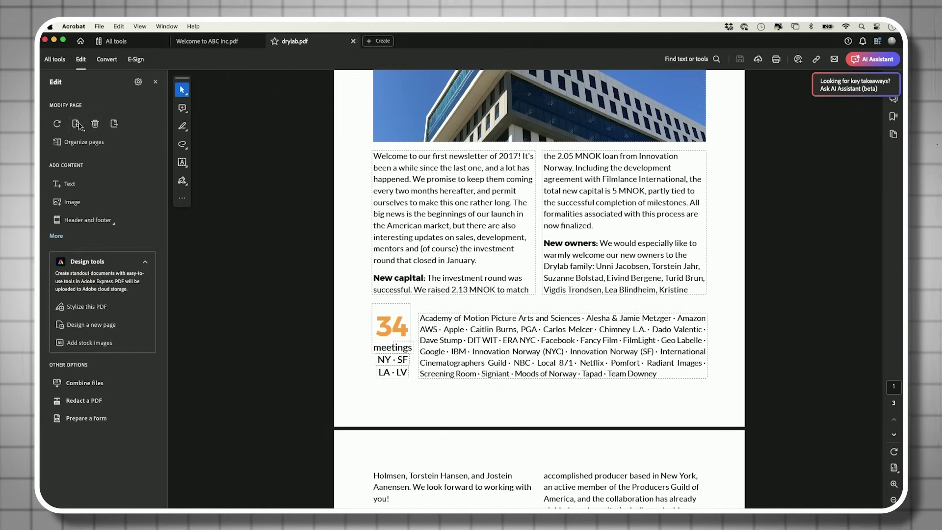
{"action": "double_click", "coordinate": [424, 190]}
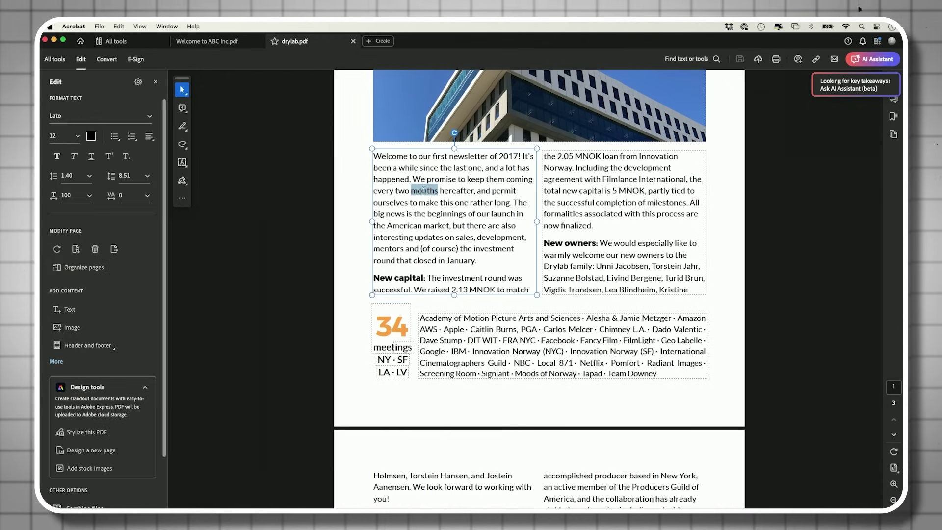
{"action": "left_click", "coordinate": [407, 187]}
{"action": "scroll", "coordinate": [453, 208], "scroll_direction": "down", "scroll_amount": 3}
{"action": "scroll", "coordinate": [452, 208], "scroll_direction": "down", "scroll_amount": 20}
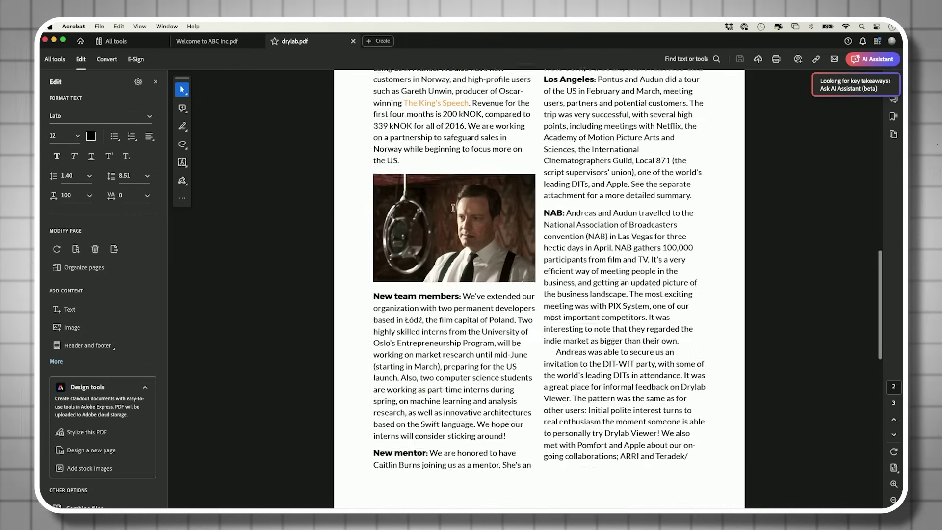
{"action": "scroll", "coordinate": [453, 208], "scroll_direction": "down", "scroll_amount": 10}
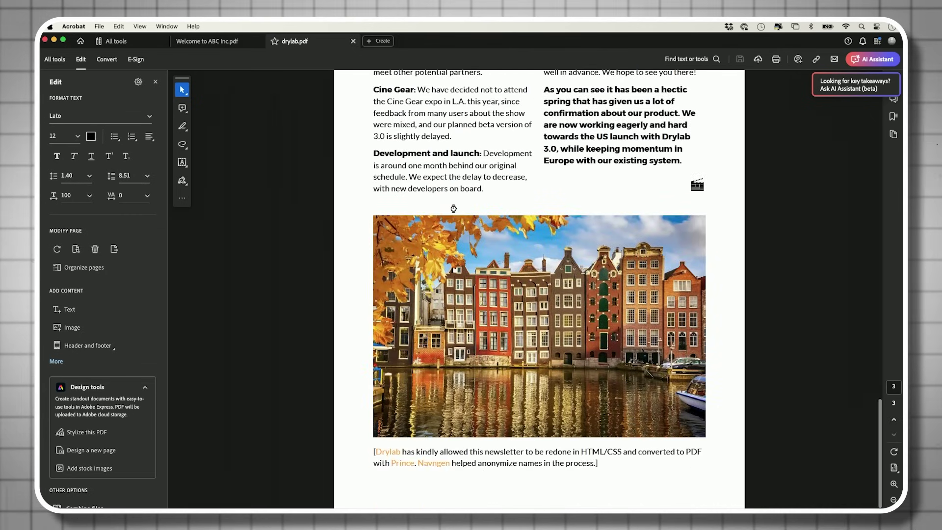
{"action": "scroll", "coordinate": [529, 241], "scroll_direction": "up", "scroll_amount": 20}
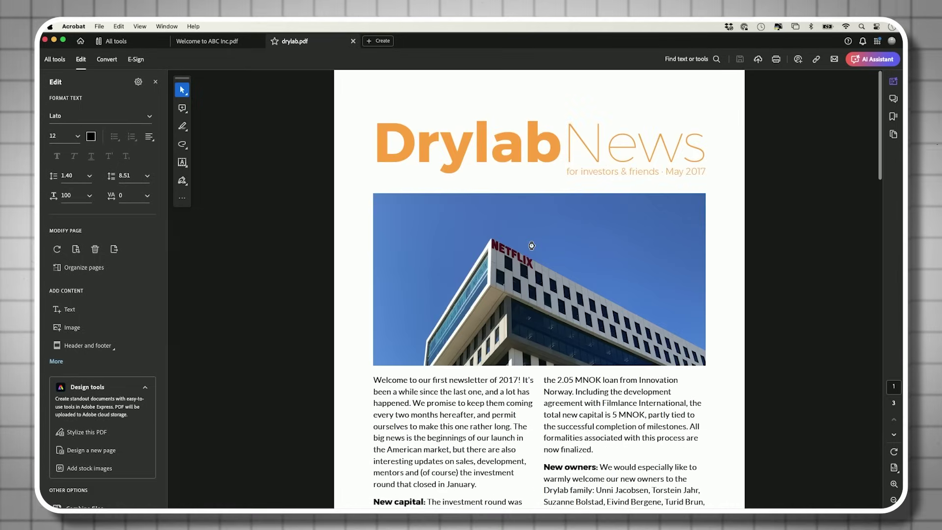
{"action": "scroll", "coordinate": [470, 288], "scroll_direction": "down", "scroll_amount": 4}
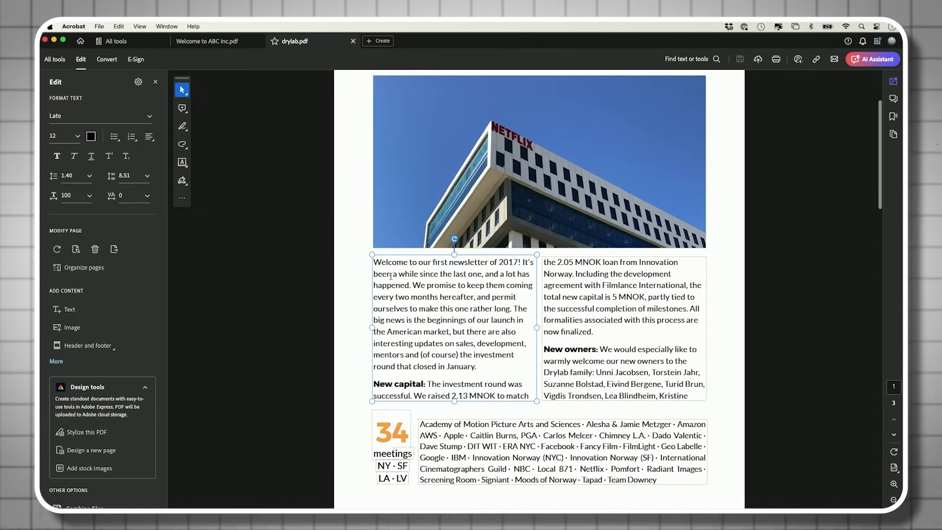
{"action": "left_click_drag", "start_coordinate": [374, 262], "coordinate": [516, 399]}
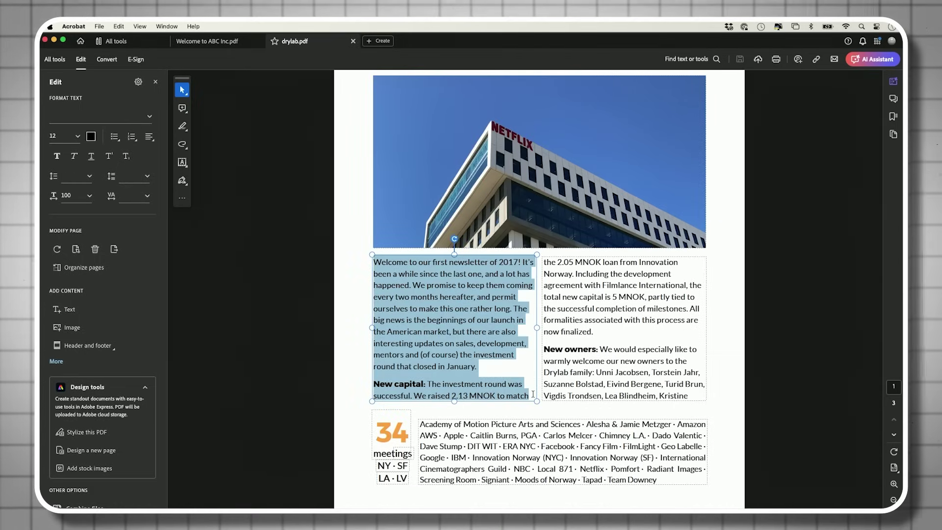
{"action": "left_click", "coordinate": [517, 401]}
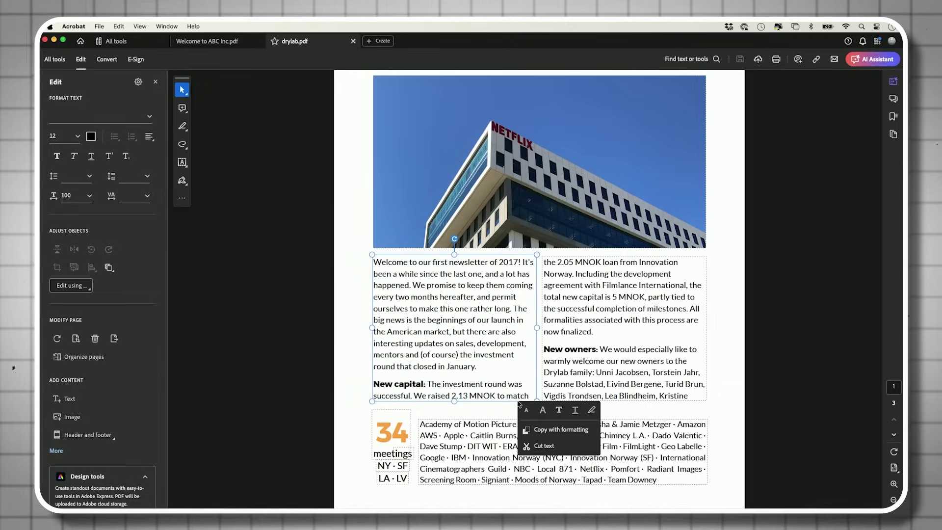
{"action": "key", "text": "Delete"}
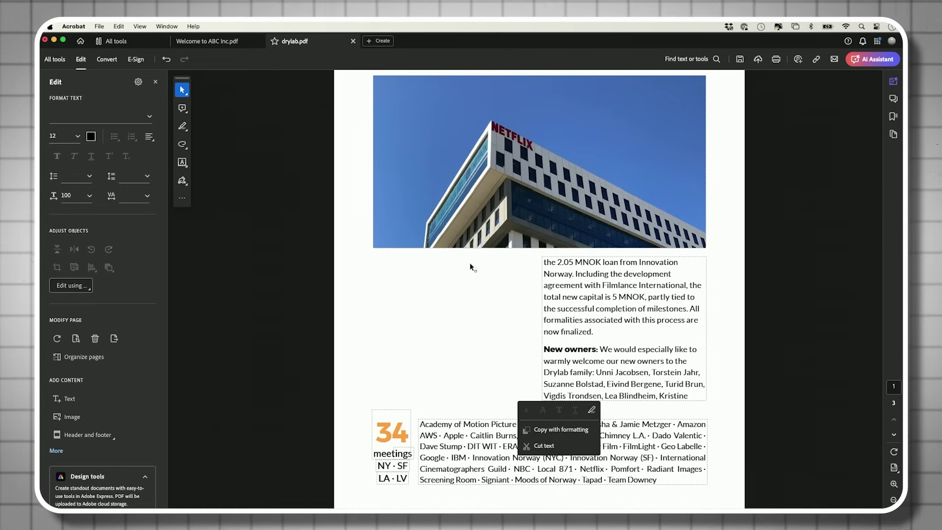
{"action": "left_click", "coordinate": [395, 274]}
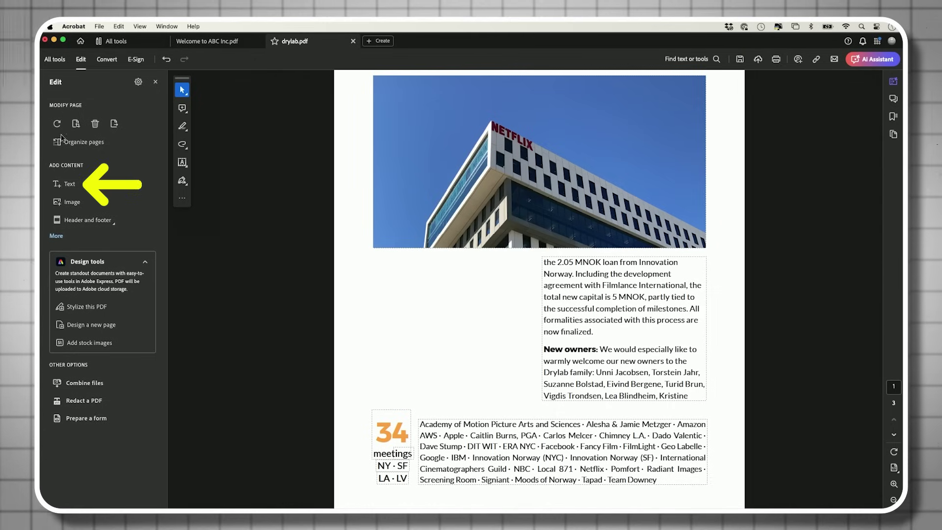
- Add a text box below the Netflix photo reading 'type any text', correcting the typo
{"action": "left_click", "coordinate": [68, 185]}
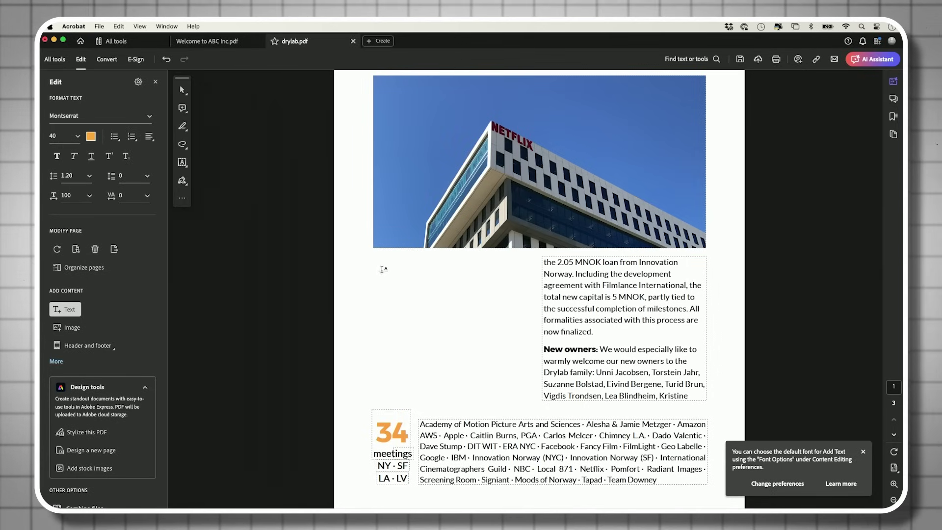
{"action": "left_click", "coordinate": [385, 268]}
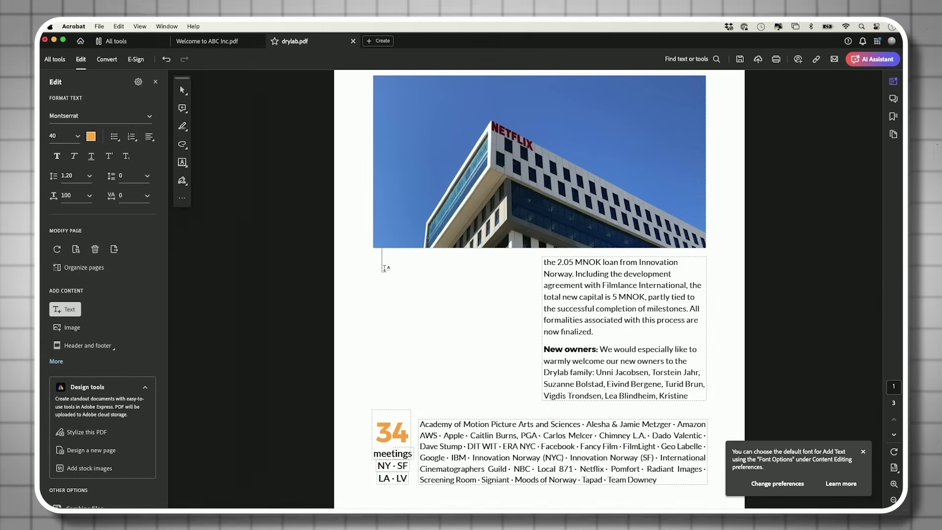
{"action": "type", "text": "type"}
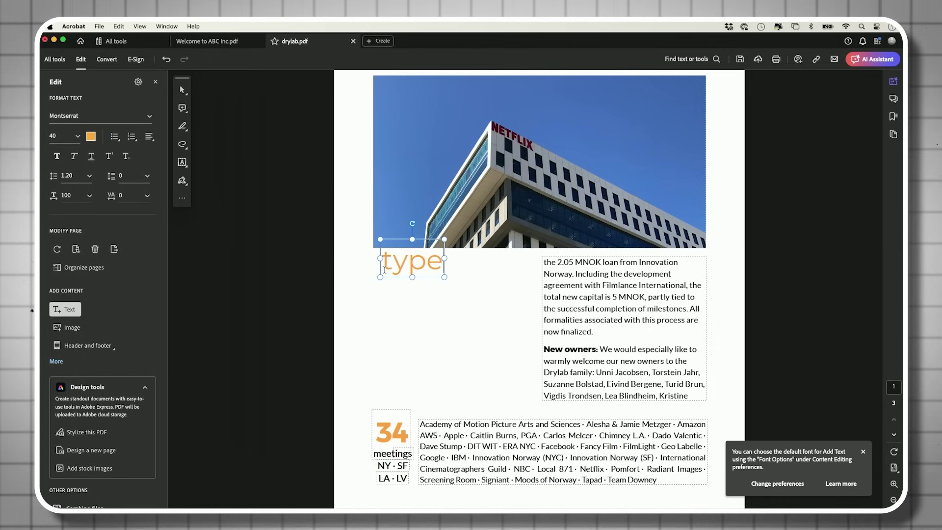
{"action": "type", "text": " any test"}
{"action": "key", "text": "BackSpace"}
{"action": "key", "text": "BackSpace"}
{"action": "type", "text": "xt"}
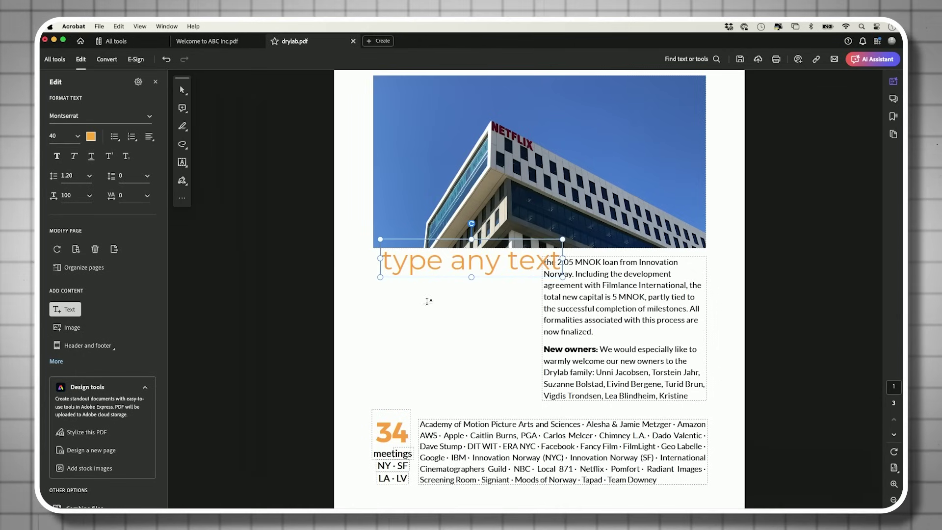
{"action": "key", "text": "super+a"}
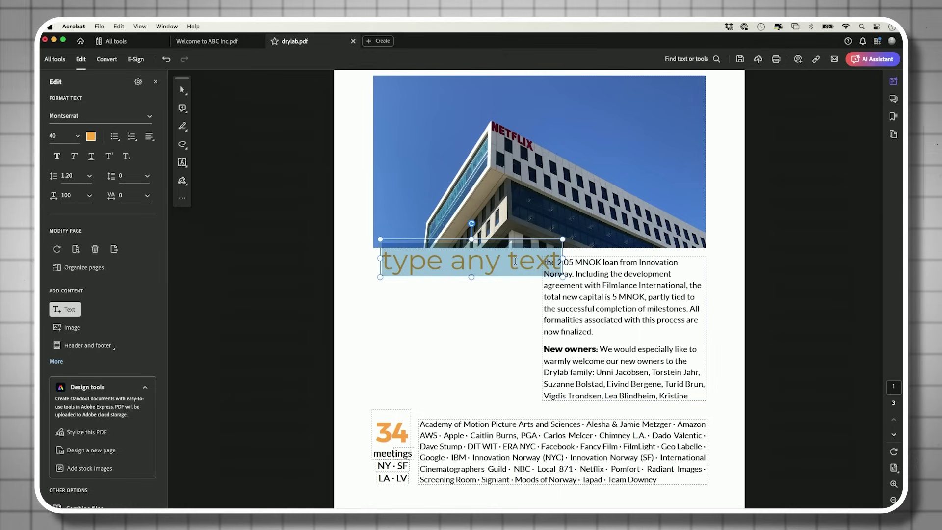
{"action": "left_click", "coordinate": [602, 297]}
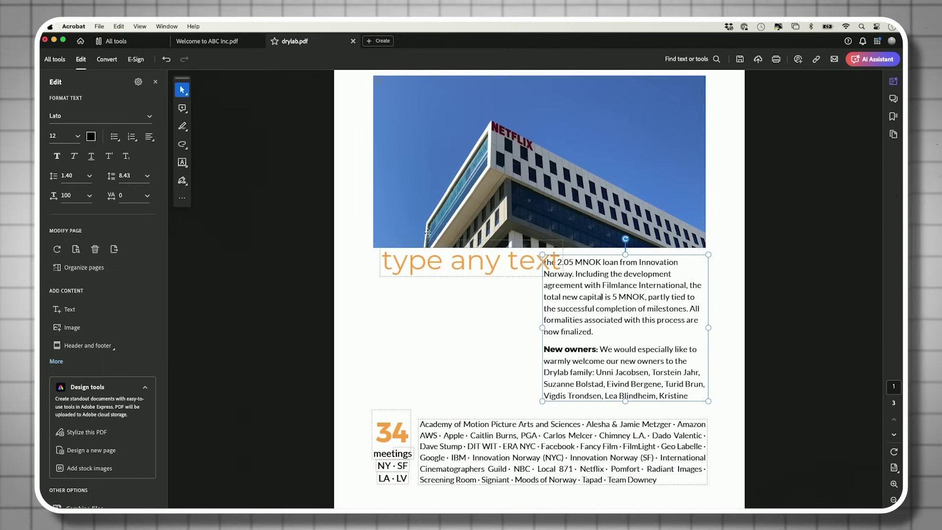
- Format the 'type any text' wording as black 12 pt Lato
{"action": "left_click", "coordinate": [446, 258]}
{"action": "key", "text": "super+a"}
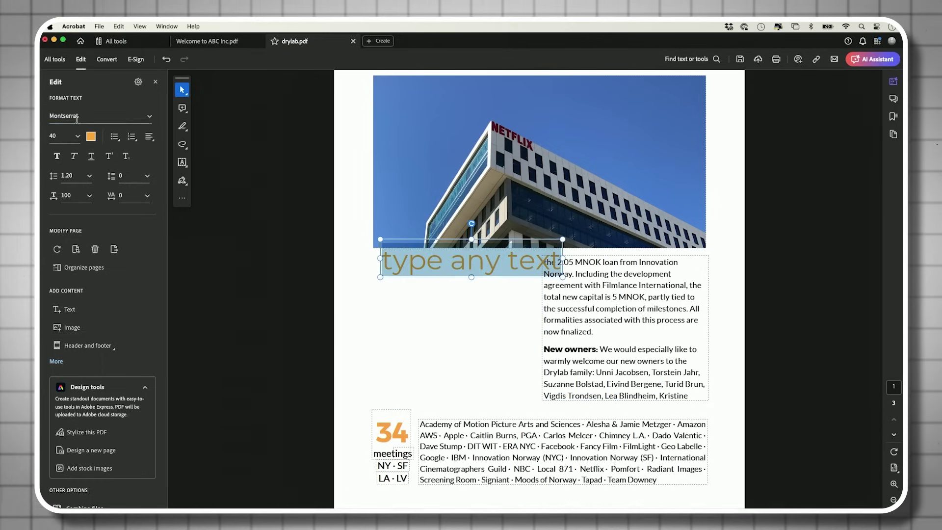
{"action": "type", "text": "lato"}
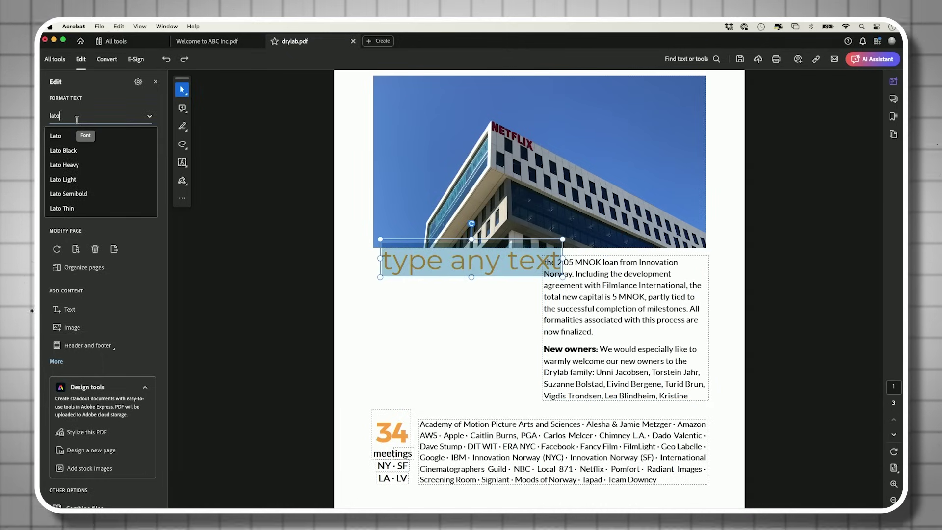
{"action": "left_click", "coordinate": [68, 137]}
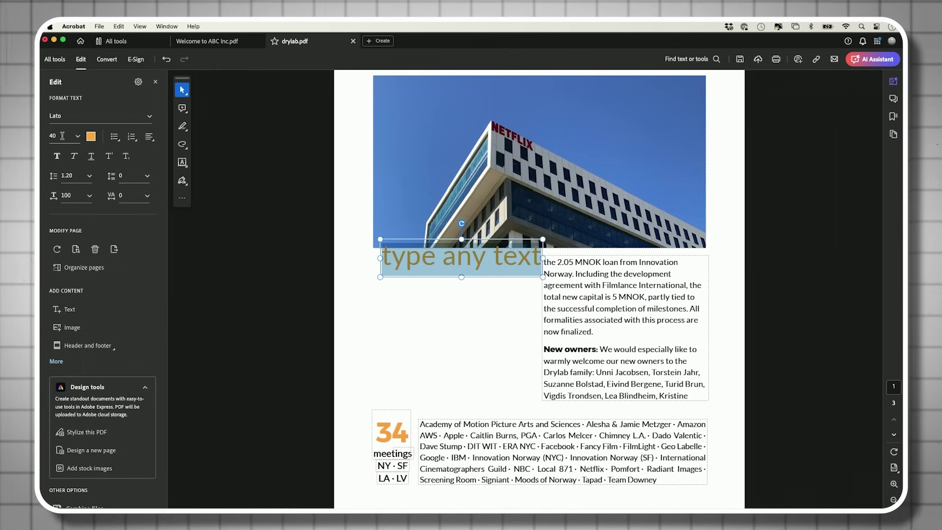
{"action": "left_click_drag", "start_coordinate": [63, 136], "coordinate": [41, 136]}
{"action": "type", "text": "12"}
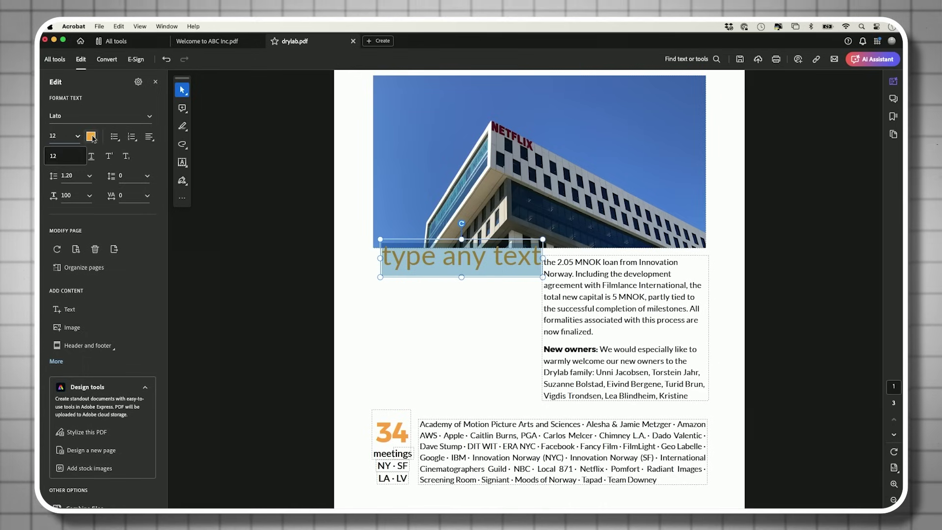
{"action": "left_click", "coordinate": [92, 137]}
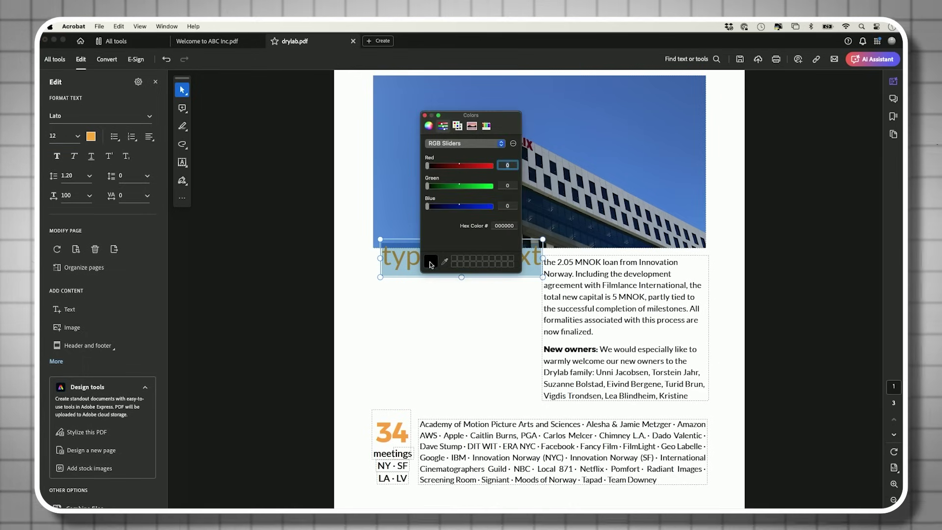
{"action": "left_click", "coordinate": [386, 255]}
- Reposition the 'type any text' box below the photo and stretch it wider and taller
{"action": "left_click_drag", "start_coordinate": [415, 253], "coordinate": [355, 300]}
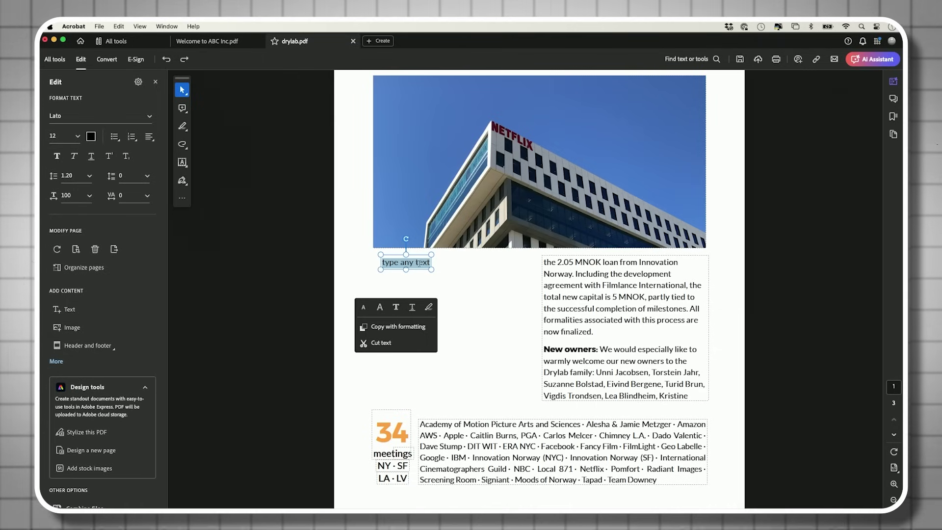
{"action": "left_click_drag", "start_coordinate": [431, 270], "coordinate": [488, 314]}
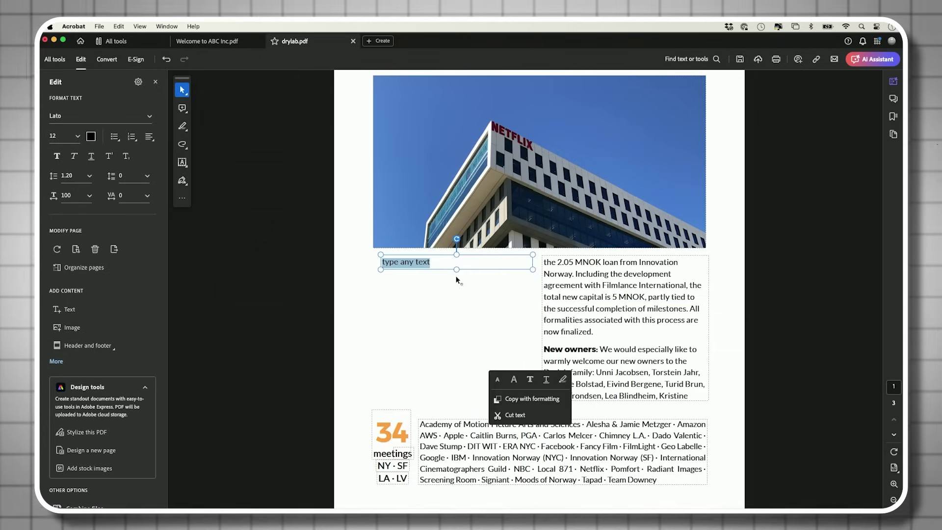
{"action": "left_click_drag", "start_coordinate": [456, 270], "coordinate": [468, 404]}
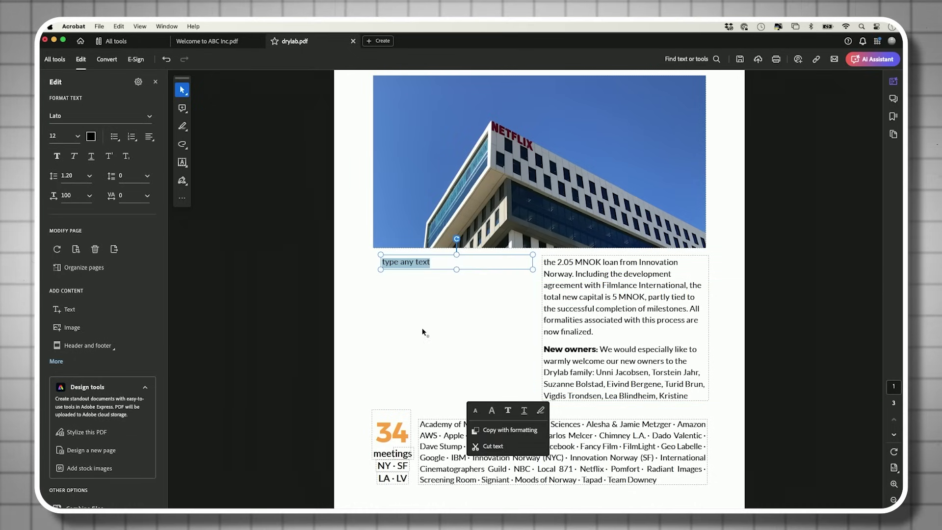
- Paste the right column's loan paragraph into the new text box
{"action": "left_click", "coordinate": [607, 297]}
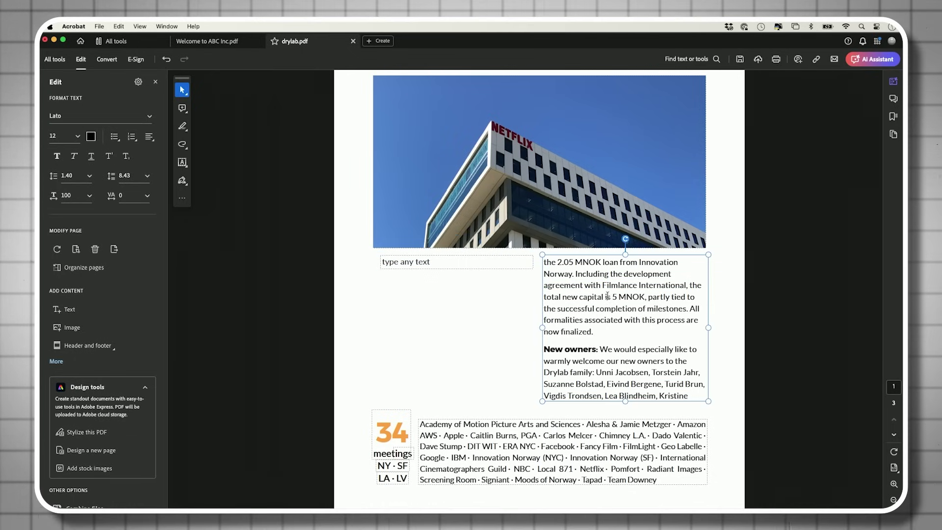
{"action": "left_click_drag", "start_coordinate": [545, 261], "coordinate": [699, 397]}
{"action": "key", "text": "super+c"}
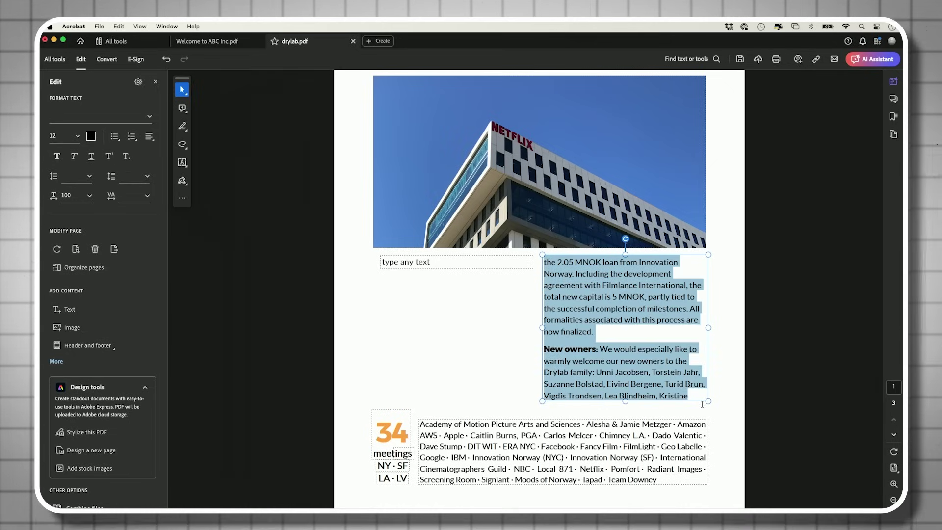
{"action": "left_click", "coordinate": [445, 265]}
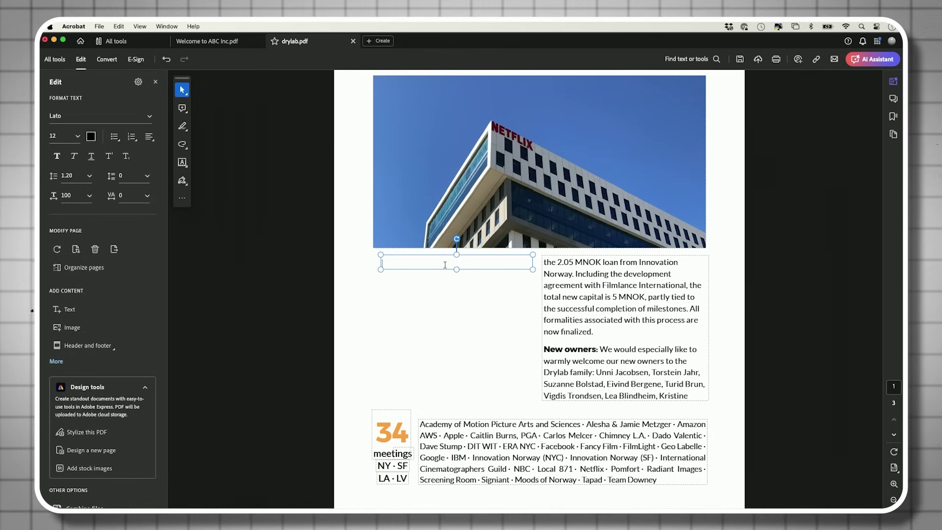
{"action": "right_click", "coordinate": [437, 262]}
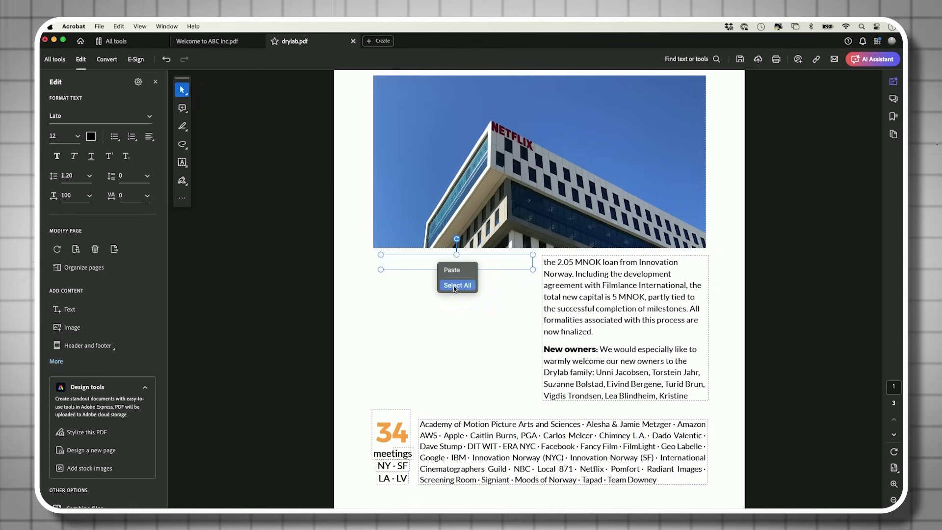
{"action": "left_click", "coordinate": [453, 270]}
- Insert a blank line before 'New owners:' and make it bold, then compare with the right column
{"action": "left_click", "coordinate": [382, 331]}
{"action": "key", "text": "Return"}
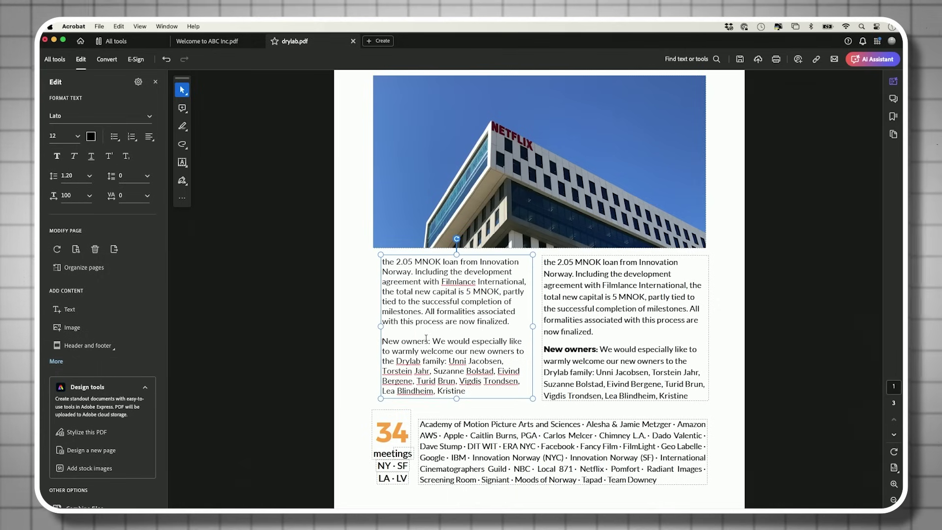
{"action": "left_click_drag", "start_coordinate": [430, 341], "coordinate": [381, 340]}
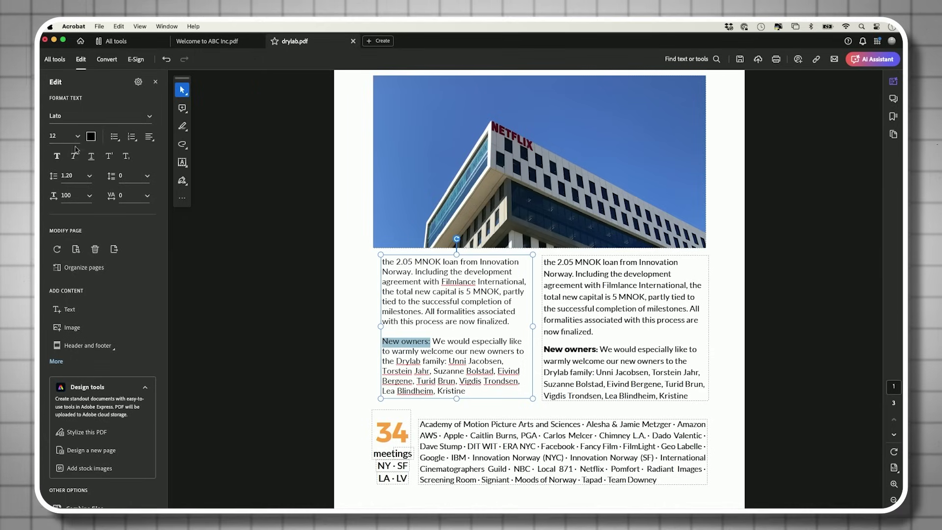
{"action": "left_click", "coordinate": [479, 353]}
{"action": "left_click", "coordinate": [584, 349]}
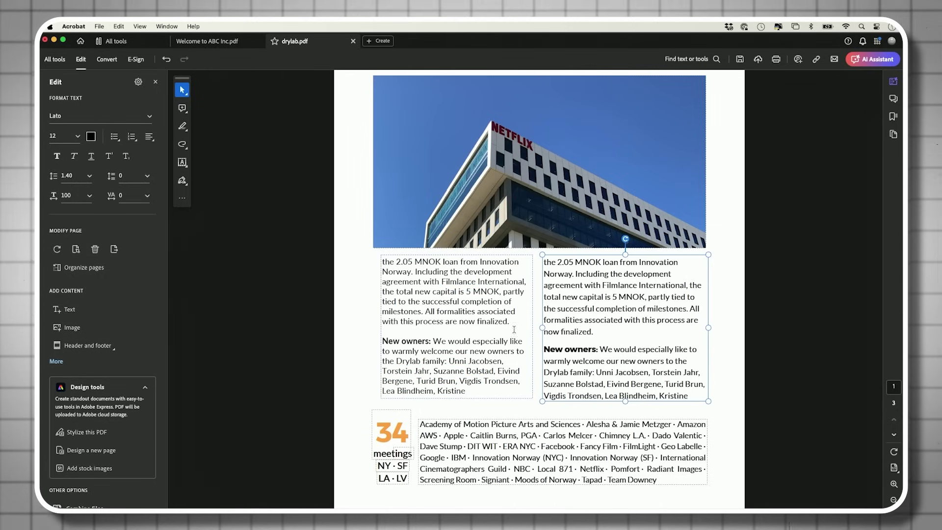
- Replace the Netflix photo with the office-desk photo, resized and centred above the text columns
{"action": "scroll", "coordinate": [483, 280], "scroll_direction": "up", "scroll_amount": 3}
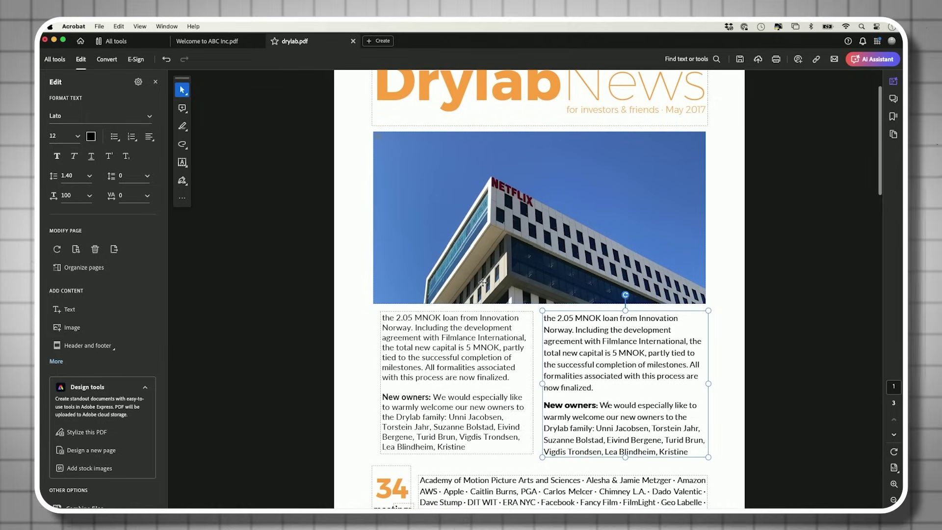
{"action": "left_click", "coordinate": [509, 192]}
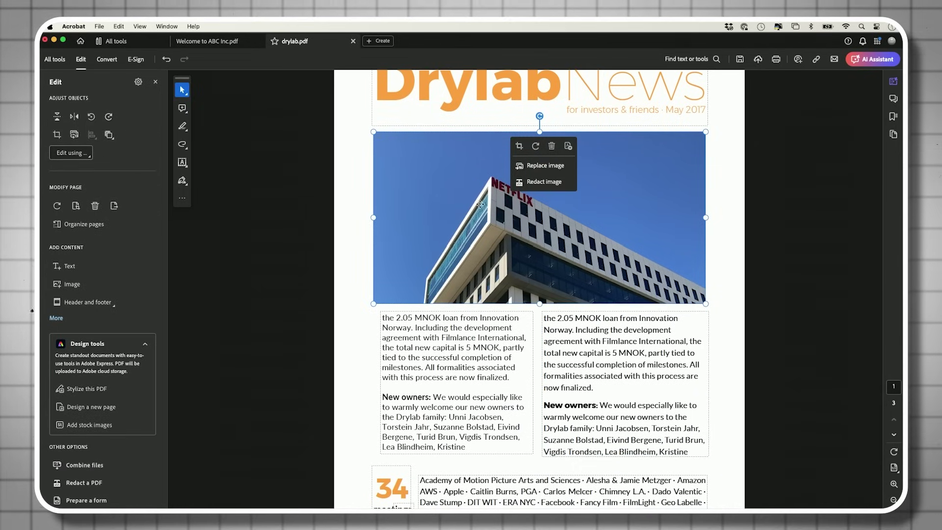
{"action": "left_click", "coordinate": [538, 167]}
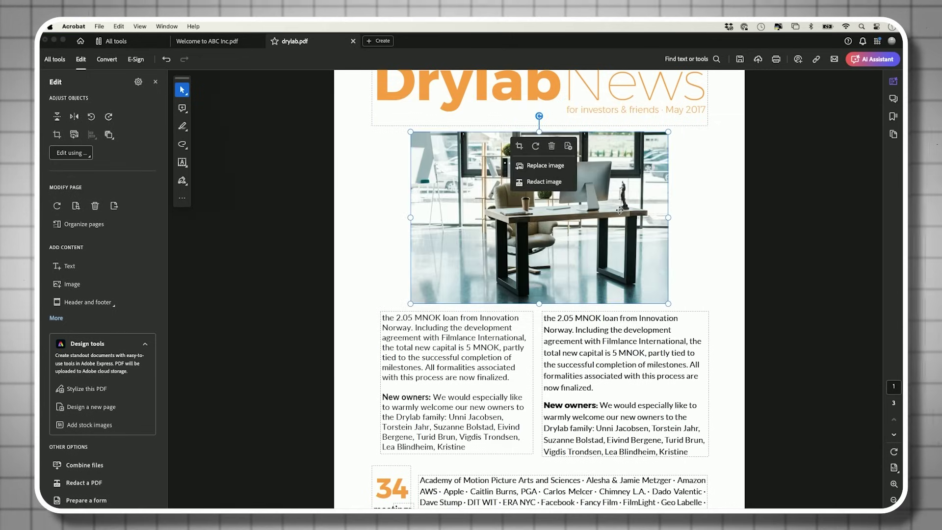
{"action": "left_click_drag", "start_coordinate": [613, 220], "coordinate": [603, 201]}
{"action": "left_click_drag", "start_coordinate": [675, 299], "coordinate": [577, 233]}
{"action": "left_click_drag", "start_coordinate": [545, 201], "coordinate": [599, 207]}
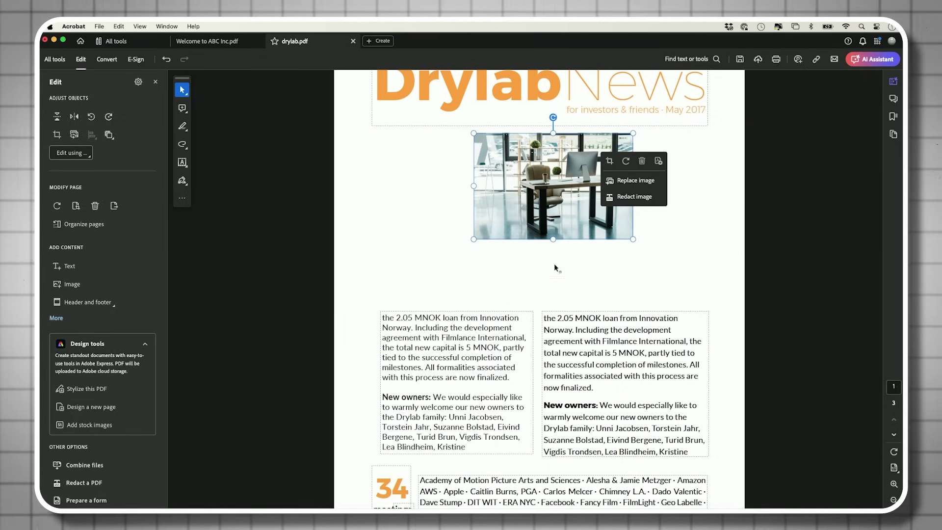
{"action": "left_click_drag", "start_coordinate": [505, 287], "coordinate": [647, 415]}
- Move both text columns up under the photo and enlarge the desk photo up and left
{"action": "left_click", "coordinate": [516, 313]}
{"action": "left_click_drag", "start_coordinate": [510, 308], "coordinate": [504, 218]}
{"action": "left_click", "coordinate": [601, 314]}
{"action": "left_click_drag", "start_coordinate": [601, 311], "coordinate": [597, 250]}
{"action": "scroll", "coordinate": [589, 253], "scroll_direction": "up", "scroll_amount": 2}
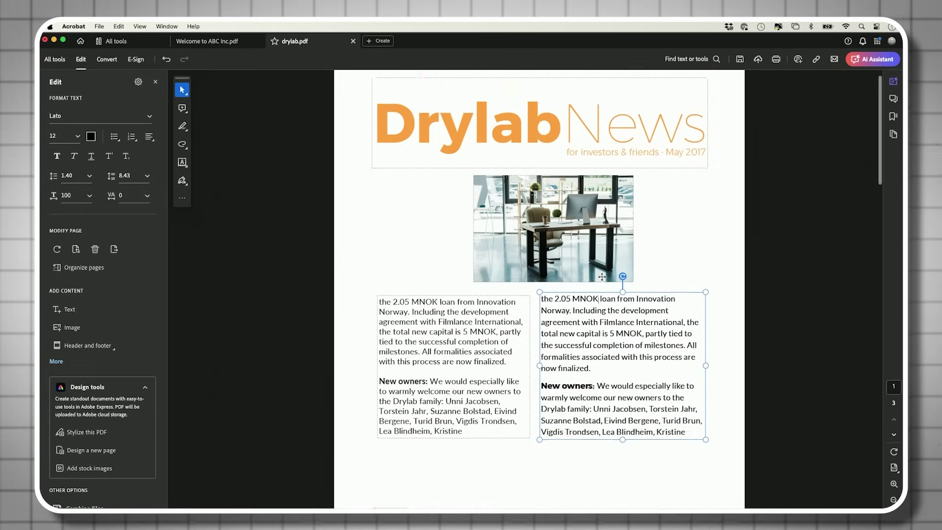
{"action": "left_click", "coordinate": [526, 175]}
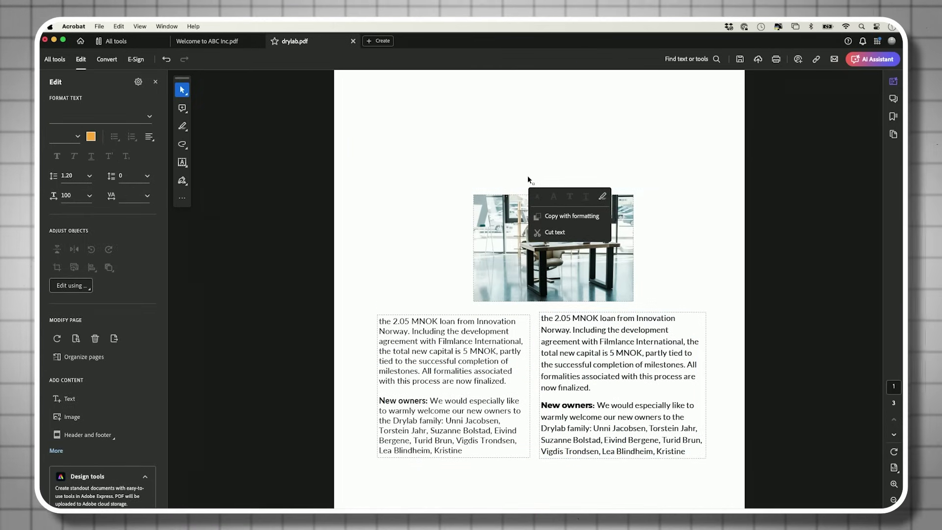
{"action": "left_click", "coordinate": [481, 224]}
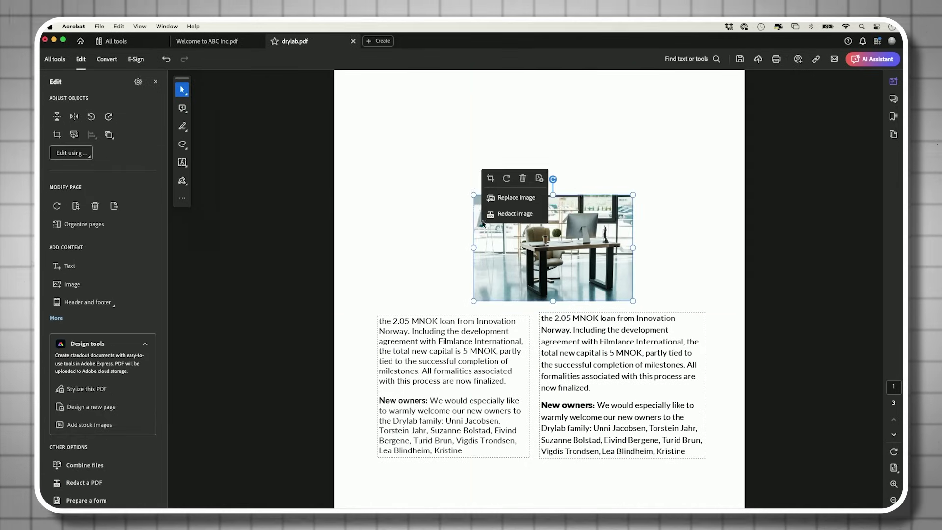
{"action": "left_click_drag", "start_coordinate": [472, 191], "coordinate": [426, 109]}
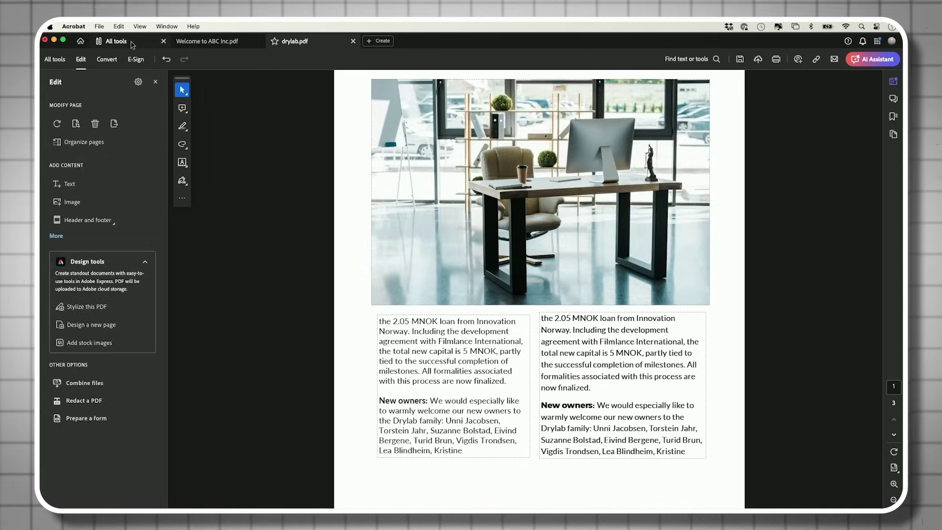
{"action": "left_click", "coordinate": [113, 41]}
- Launch Combine files from the Create section of All tools
{"action": "scroll", "coordinate": [698, 244], "scroll_direction": "up", "scroll_amount": 2}
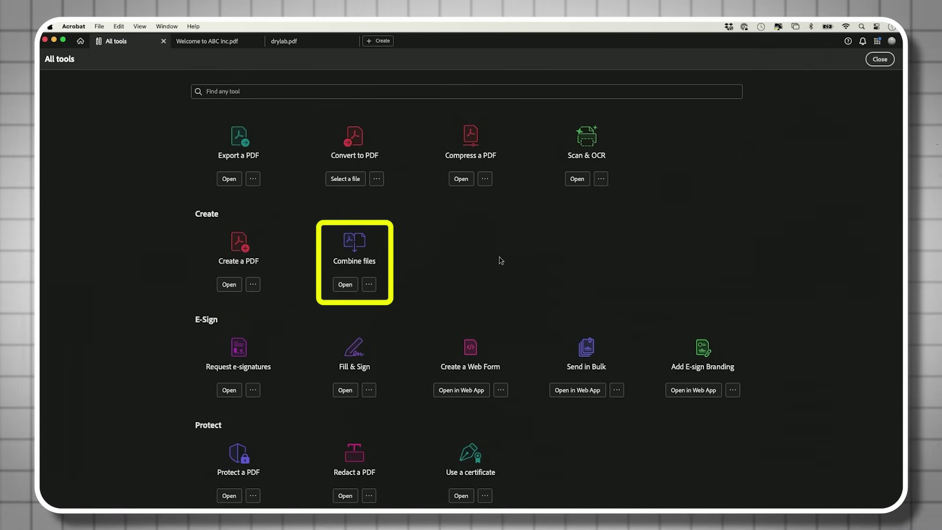
{"action": "scroll", "coordinate": [500, 260], "scroll_direction": "up", "scroll_amount": 4}
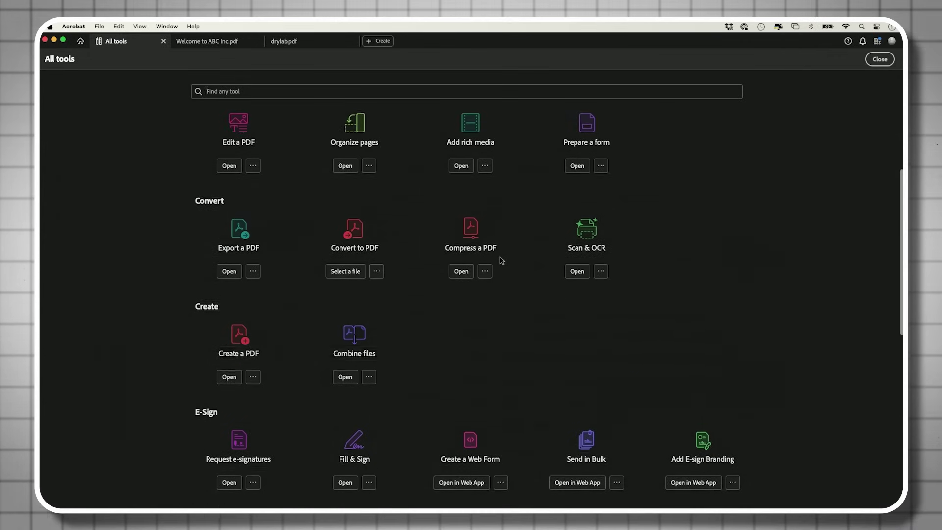
{"action": "scroll", "coordinate": [501, 260], "scroll_direction": "up", "scroll_amount": 3}
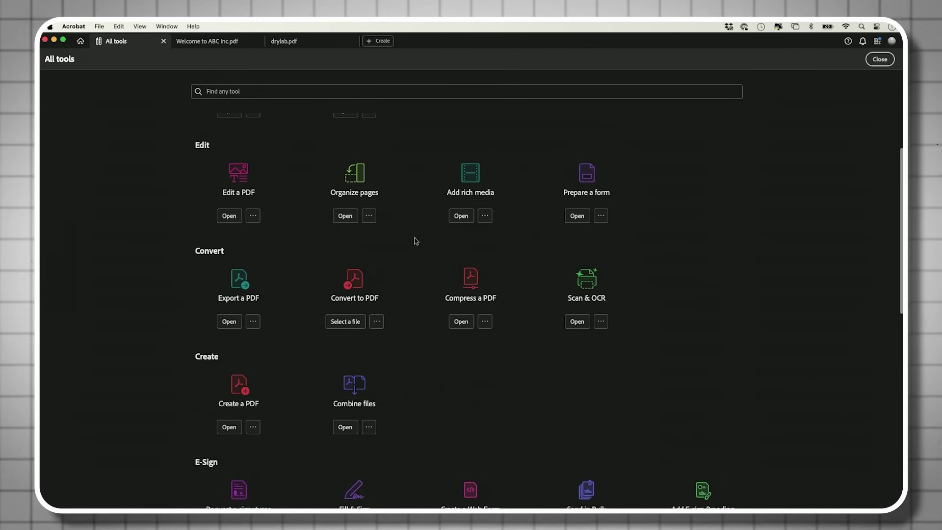
{"action": "scroll", "coordinate": [416, 240], "scroll_direction": "down", "scroll_amount": 2}
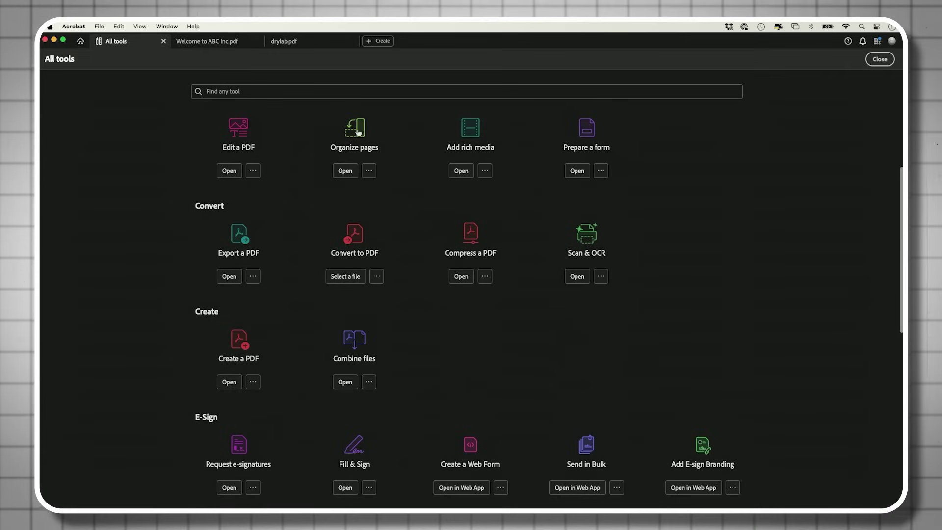
{"action": "left_click", "coordinate": [356, 341]}
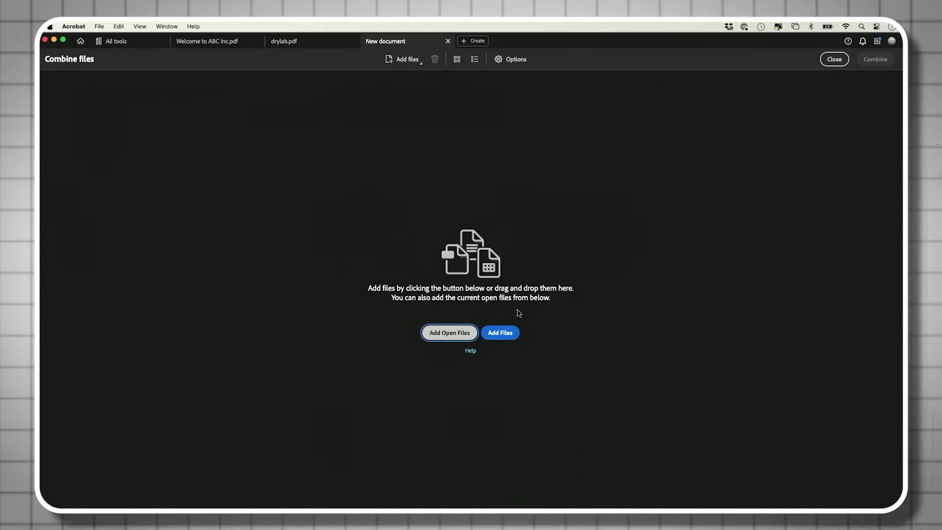
- Add Welcome to ABC Inc.pdf, drylab.pdf and flyer.pdf from Sample PDFs to the merge list
{"action": "left_click", "coordinate": [499, 337]}
{"action": "double_click", "coordinate": [445, 159]}
{"action": "left_click", "coordinate": [442, 152]}
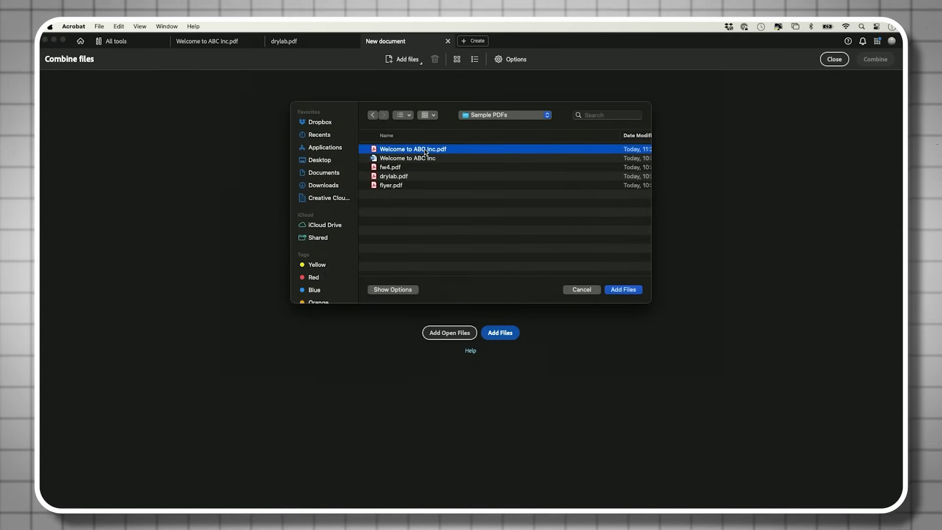
{"action": "left_click", "coordinate": [407, 178], "text": "super"}
{"action": "left_click", "coordinate": [404, 185], "text": "super"}
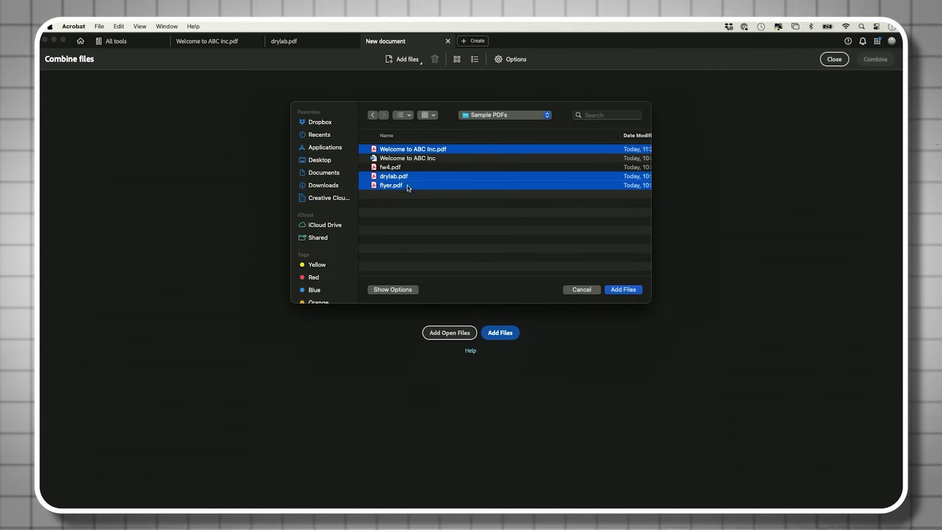
{"action": "left_click", "coordinate": [623, 289]}
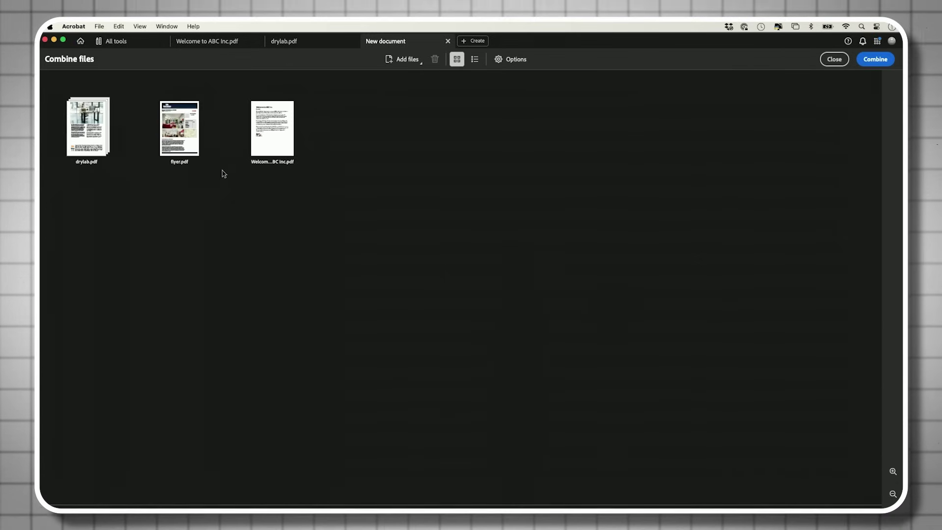
{"action": "mouse_move", "coordinate": [260, 137]}
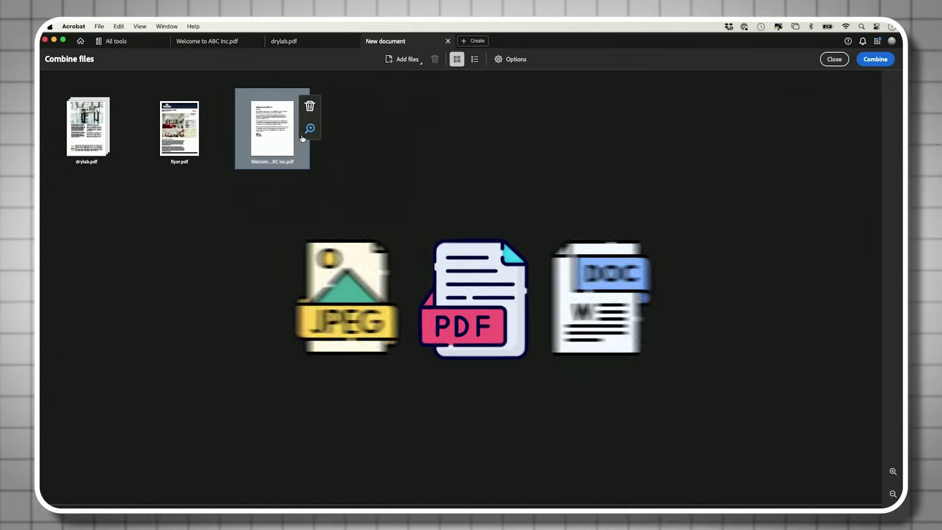
- Combine the queued files into Binder1.pdf and scroll through its five pages
{"action": "left_click", "coordinate": [875, 60]}
{"action": "scroll", "coordinate": [515, 202], "scroll_direction": "down", "scroll_amount": 20}
{"action": "scroll", "coordinate": [516, 202], "scroll_direction": "down", "scroll_amount": 10}
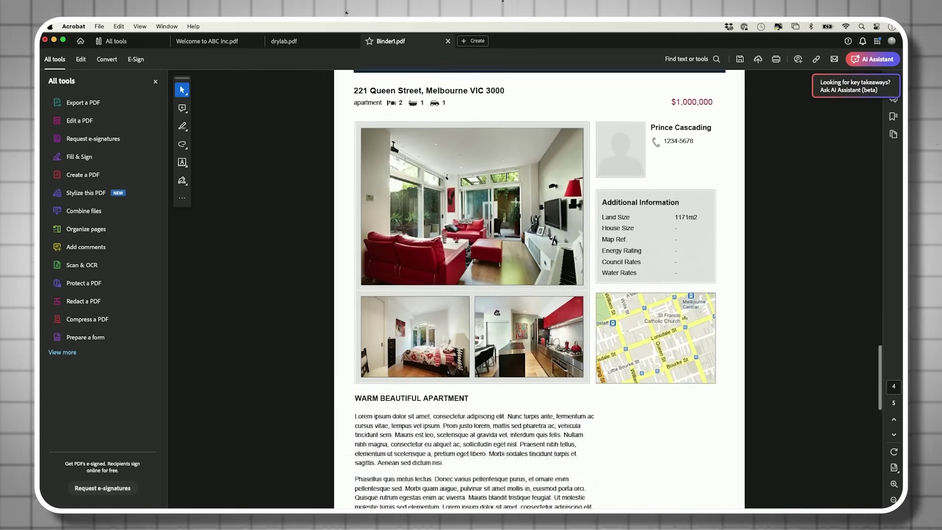
{"action": "scroll", "coordinate": [515, 201], "scroll_direction": "down", "scroll_amount": 15}
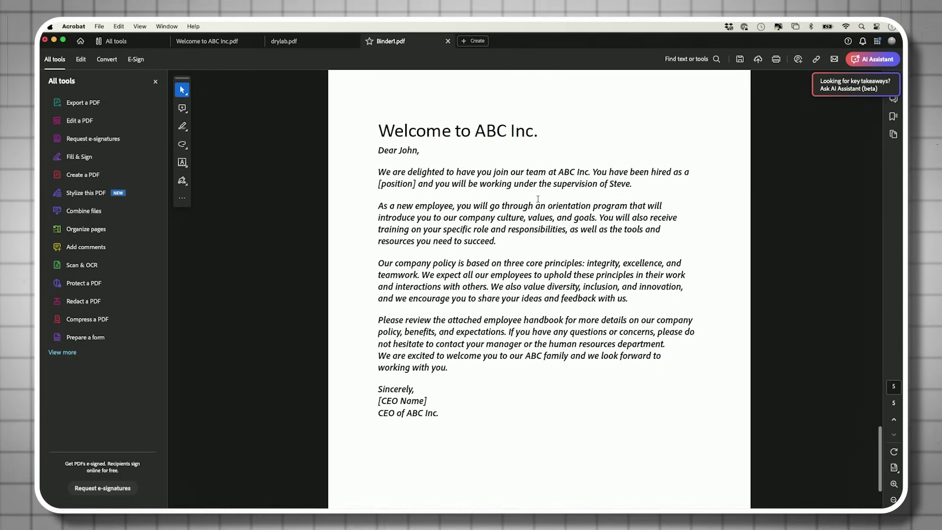
{"action": "scroll", "coordinate": [537, 199], "scroll_direction": "up", "scroll_amount": 20}
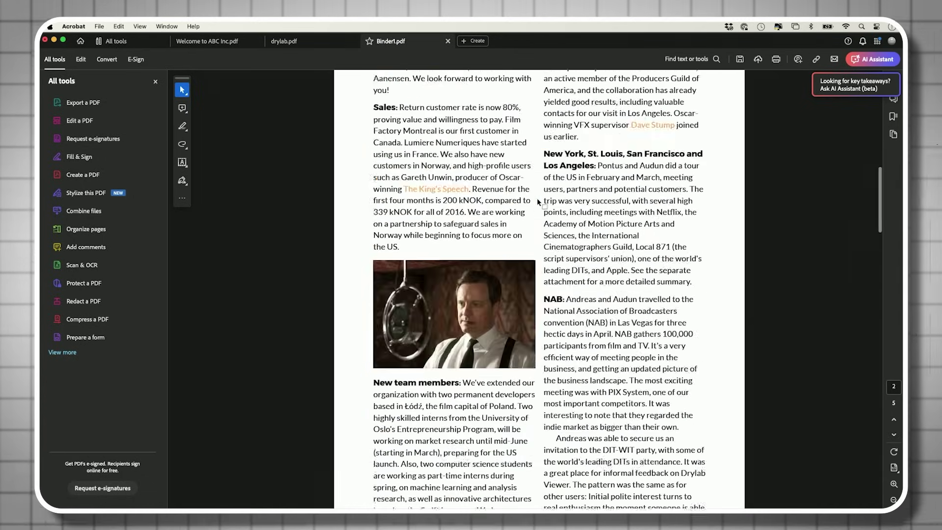
{"action": "scroll", "coordinate": [536, 198], "scroll_direction": "up", "scroll_amount": 5}
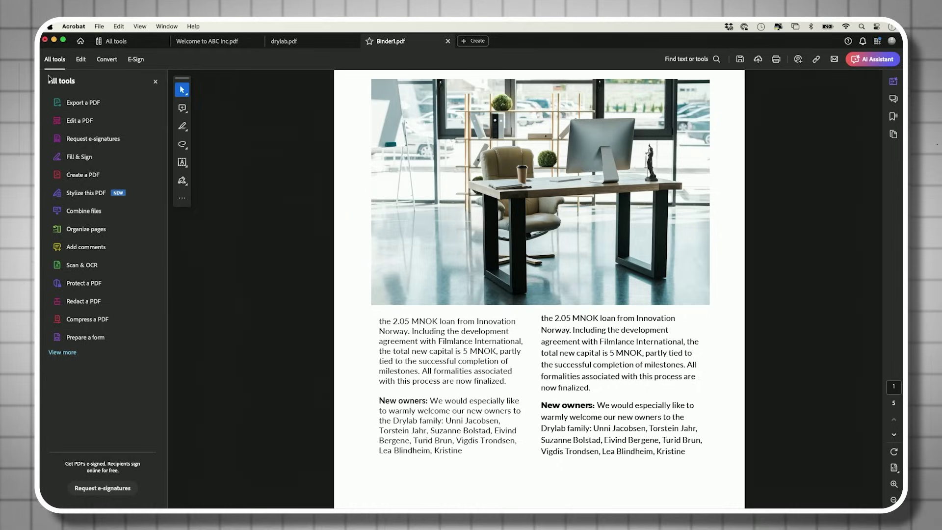
- Open Organize pages for Binder1.pdf, dismiss the tip, and select page 5, the welcome letter
{"action": "left_click", "coordinate": [117, 40]}
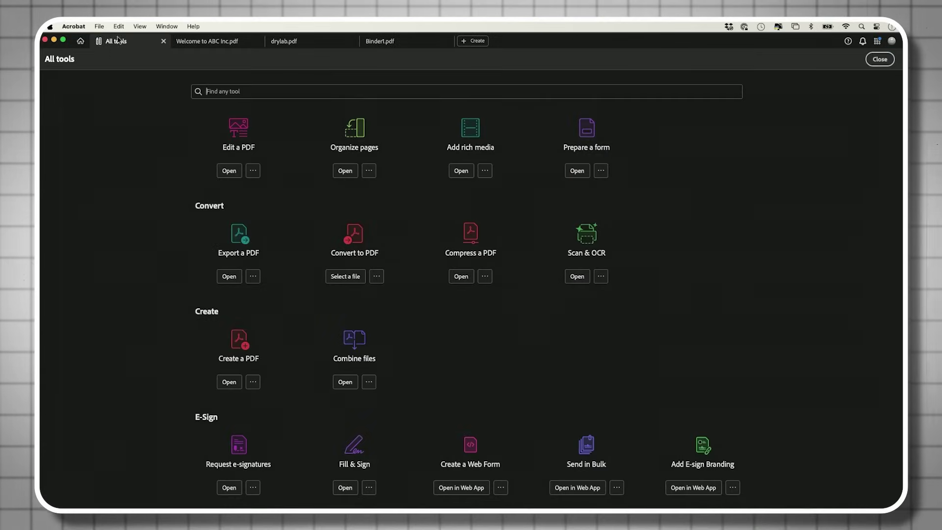
{"action": "left_click", "coordinate": [392, 42]}
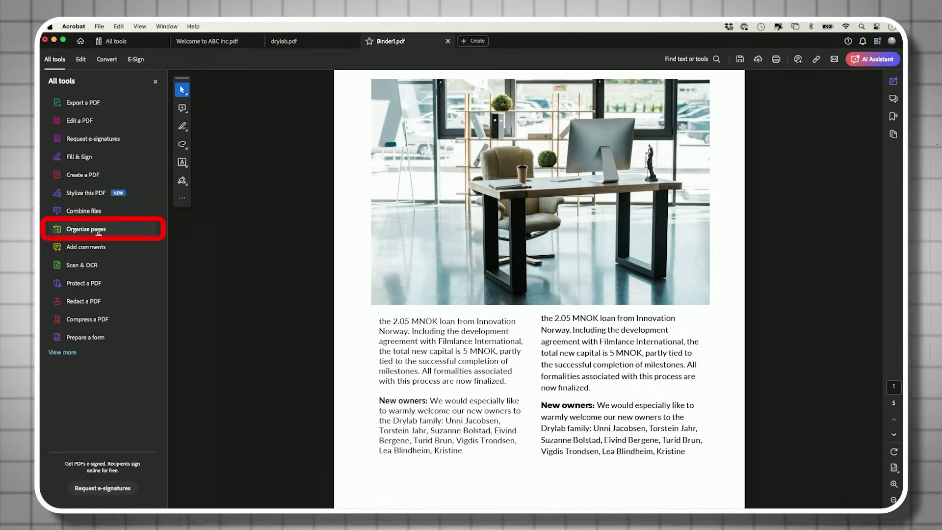
{"action": "left_click", "coordinate": [78, 230]}
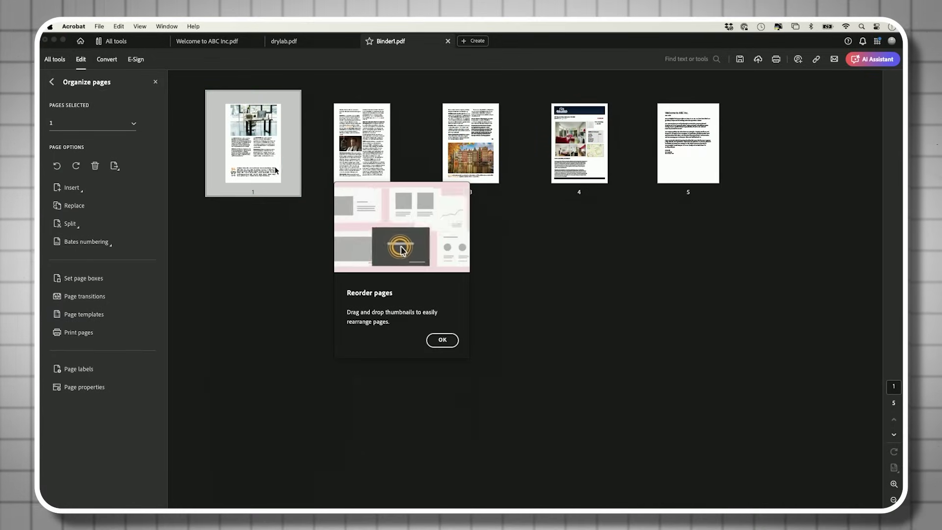
{"action": "left_click", "coordinate": [447, 340]}
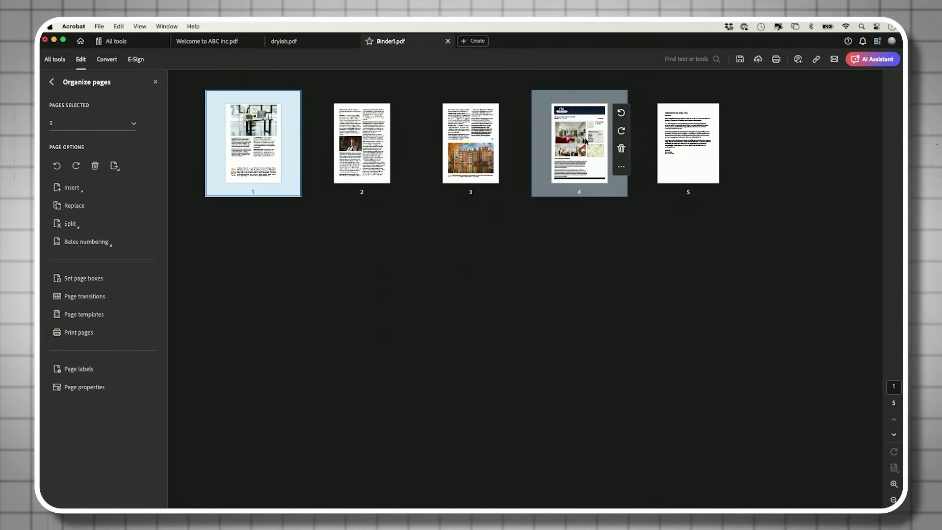
{"action": "left_click", "coordinate": [680, 137]}
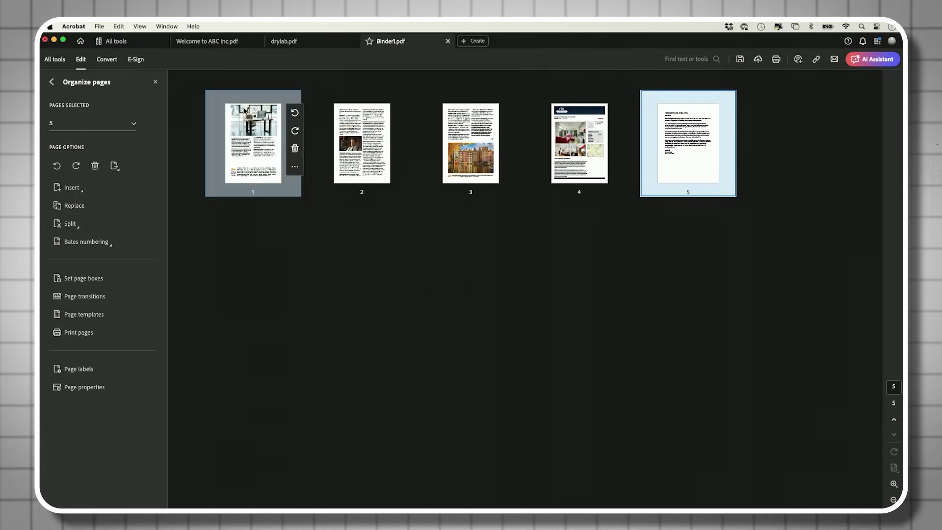
- Drag the welcome letter to the front and reorder the office and man photo pages after it
{"action": "left_click_drag", "start_coordinate": [691, 99], "coordinate": [221, 123]}
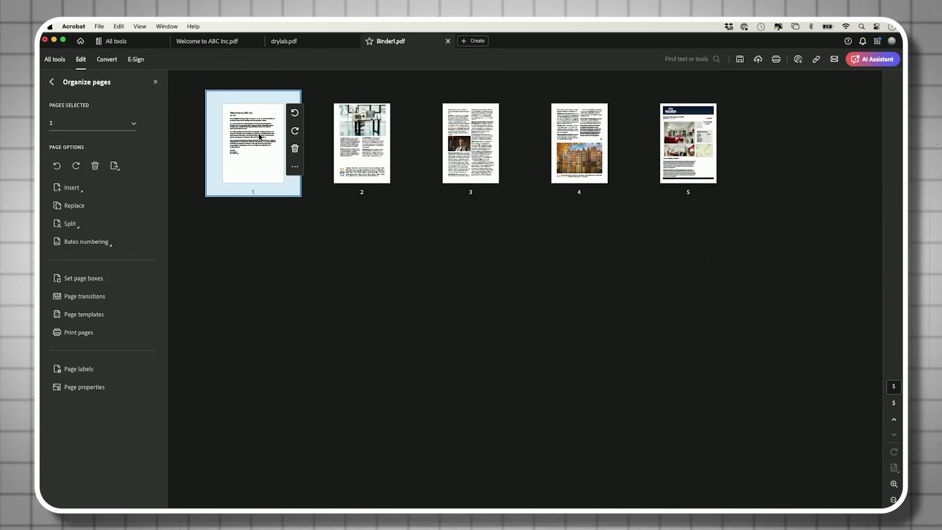
{"action": "left_click", "coordinate": [373, 128]}
{"action": "left_click_drag", "start_coordinate": [400, 126], "coordinate": [633, 127]}
{"action": "left_click_drag", "start_coordinate": [690, 141], "coordinate": [346, 116]}
{"action": "left_click_drag", "start_coordinate": [468, 133], "coordinate": [630, 137]}
{"action": "left_click_drag", "start_coordinate": [452, 139], "coordinate": [632, 138]}
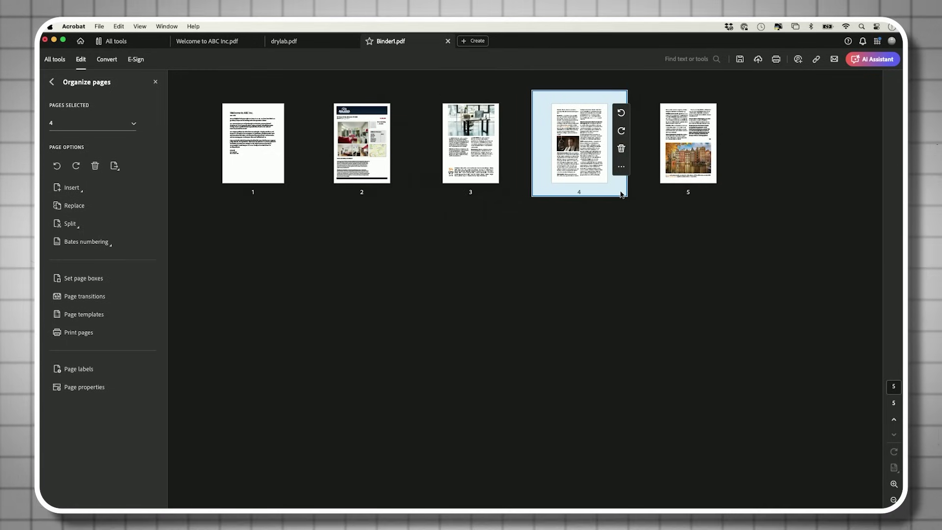
- Delete the brochure page in second place, leaving four pages
{"action": "left_click", "coordinate": [355, 143]}
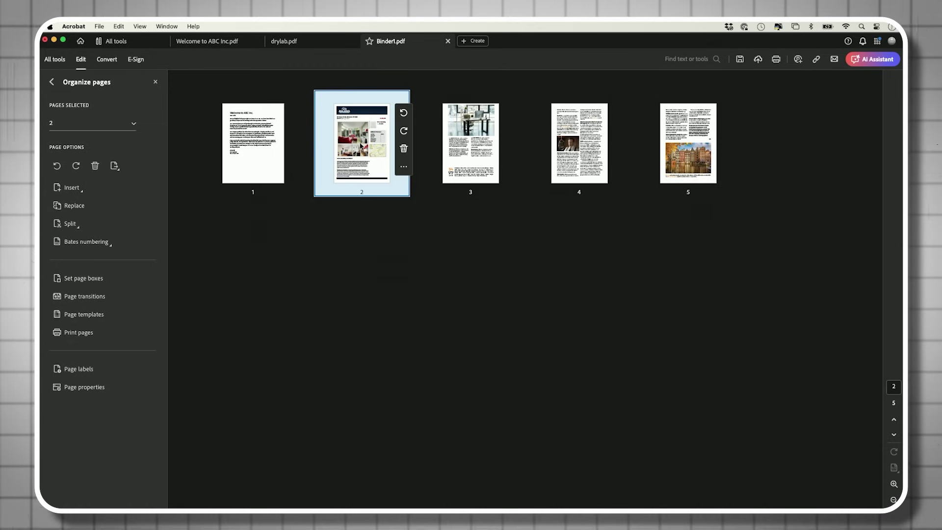
{"action": "left_click", "coordinate": [404, 148]}
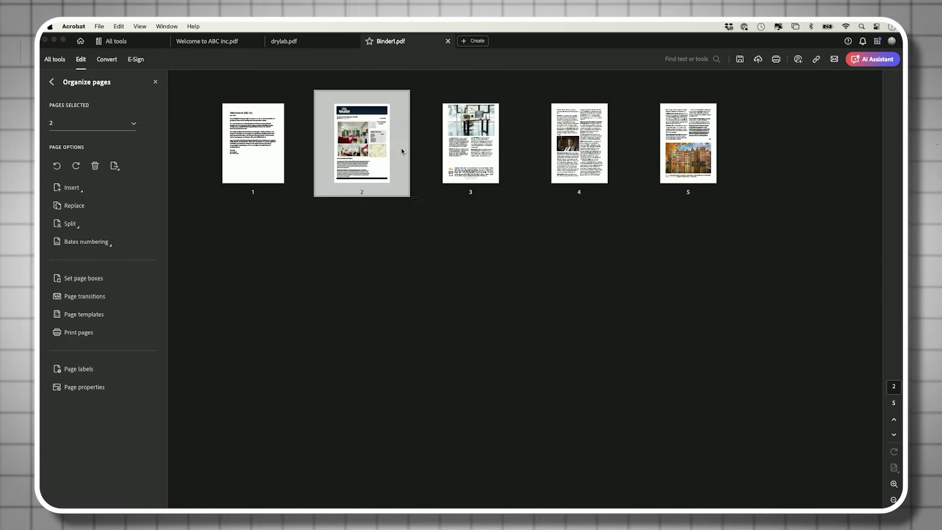
{"action": "left_click", "coordinate": [507, 208]}
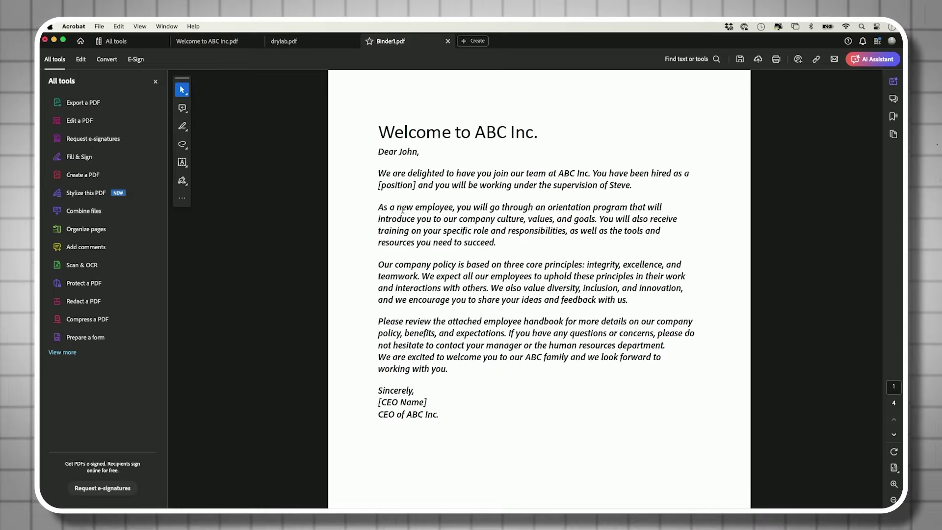
- Save the combined document under the new name 'welcome package.pdf' using File > Save As
{"action": "left_click", "coordinate": [99, 26]}
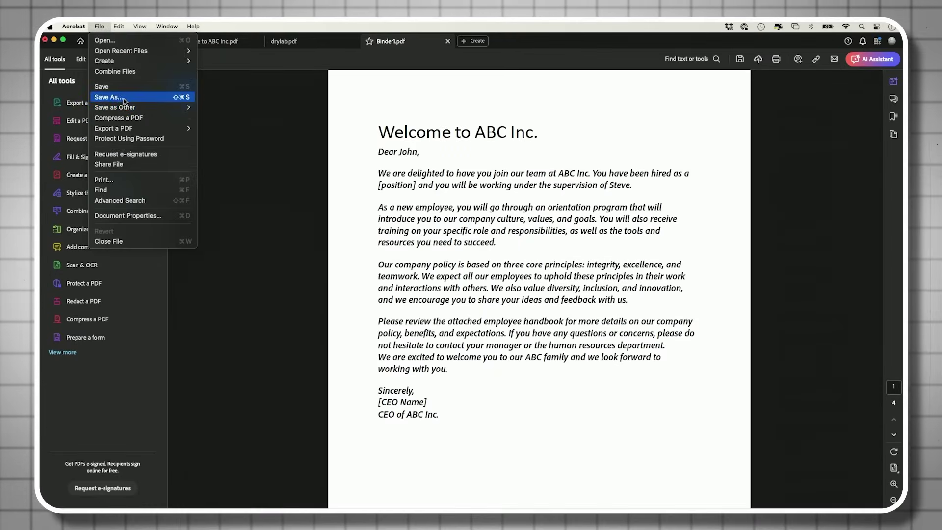
{"action": "left_click", "coordinate": [123, 98]}
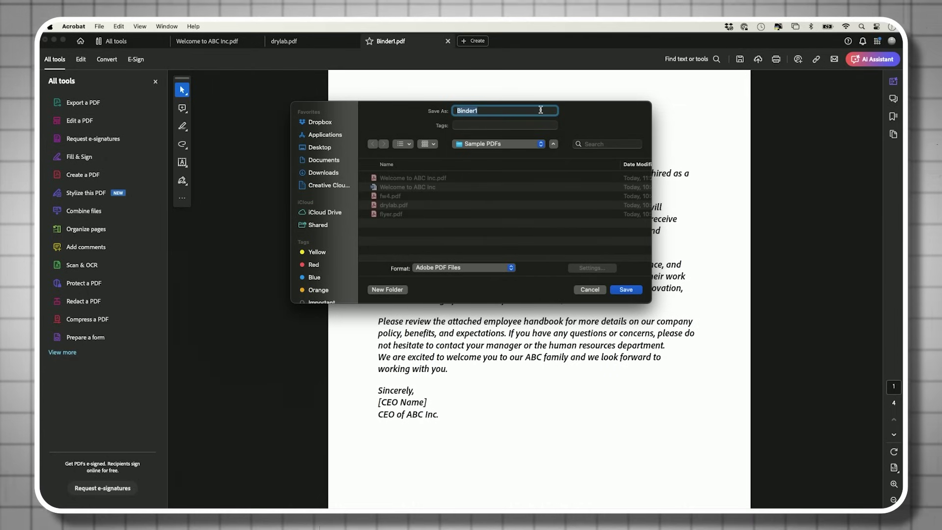
{"action": "type", "text": "welcome"}
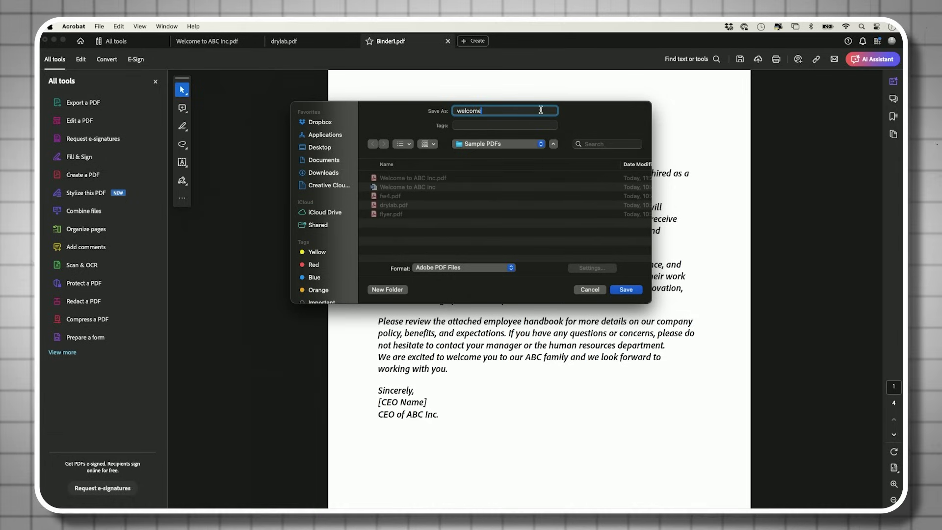
{"action": "type", "text": " package"}
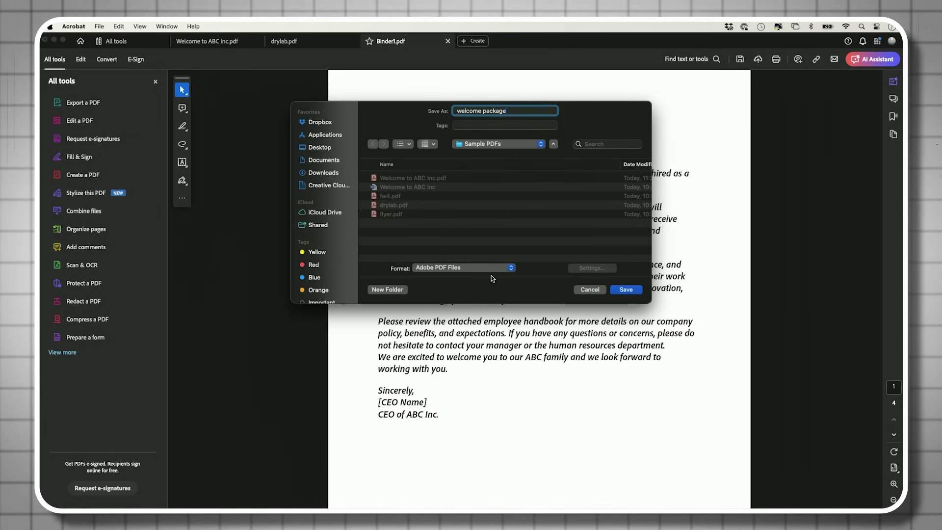
{"action": "left_click", "coordinate": [629, 292]}
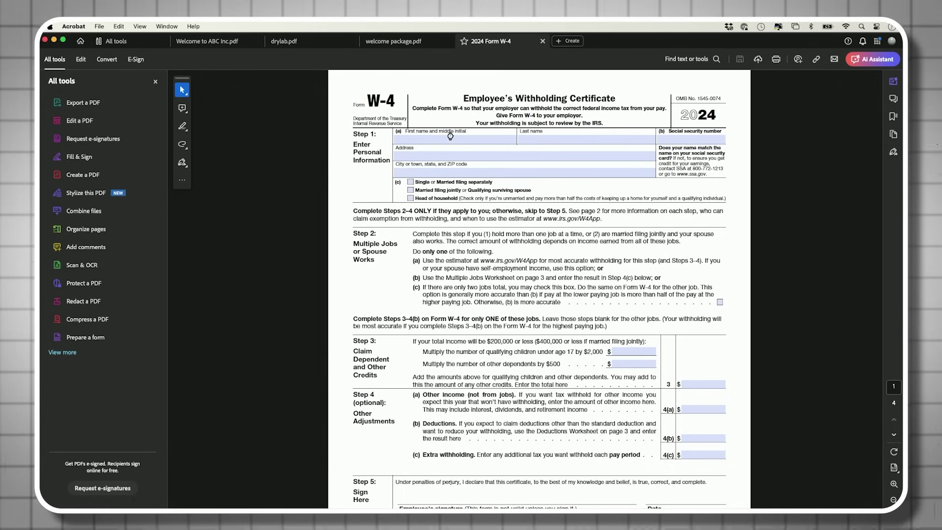
- Enter 'name' in the W-4's first and last name fields, then try editing the XFA form
{"action": "left_click", "coordinate": [404, 141]}
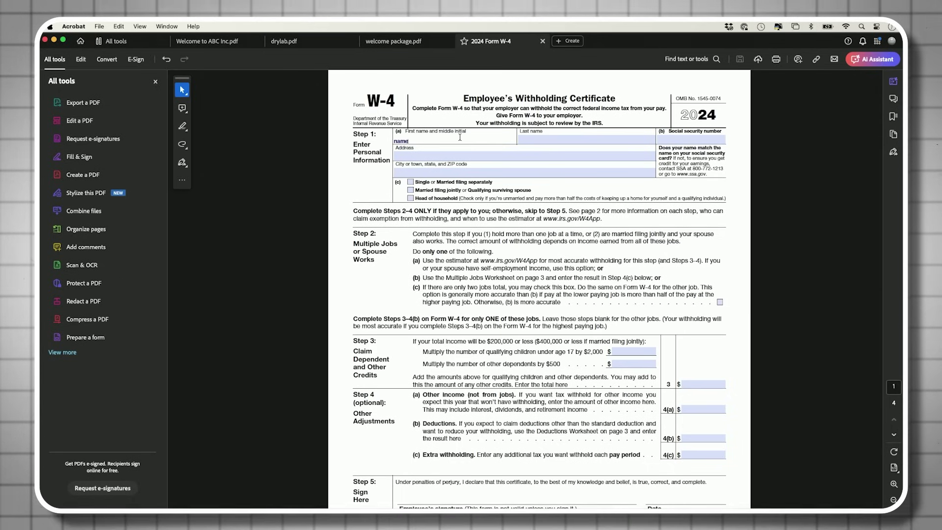
{"action": "left_click", "coordinate": [552, 139]}
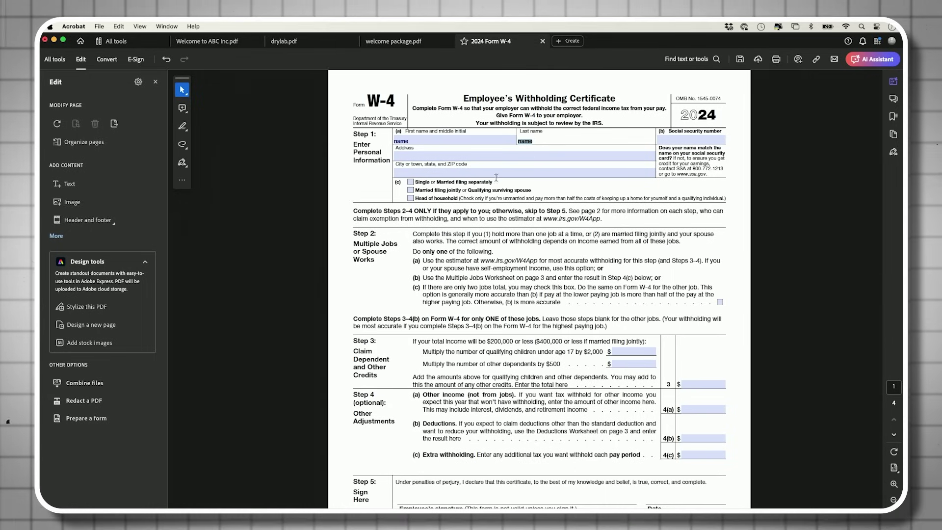
{"action": "scroll", "coordinate": [546, 231], "scroll_direction": "down", "scroll_amount": 3}
{"action": "scroll", "coordinate": [546, 231], "scroll_direction": "up", "scroll_amount": 3}
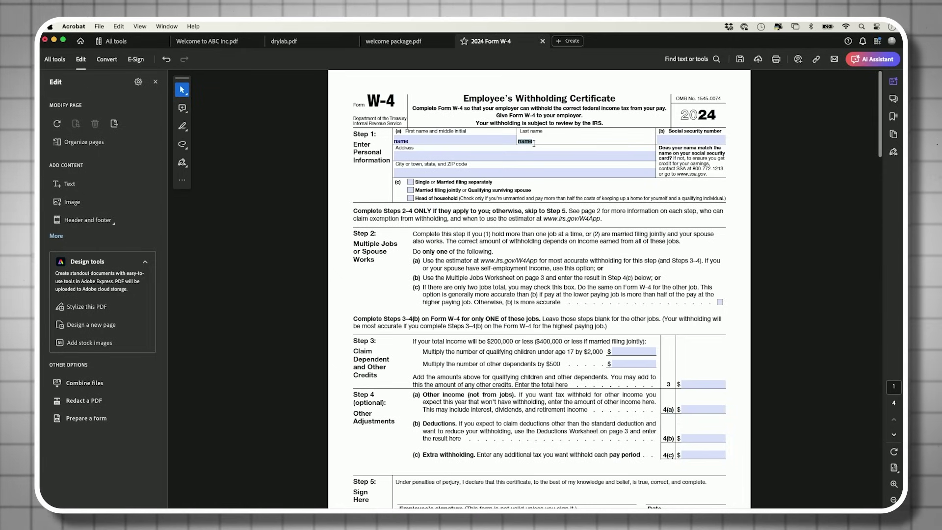
{"action": "left_click", "coordinate": [532, 158]}
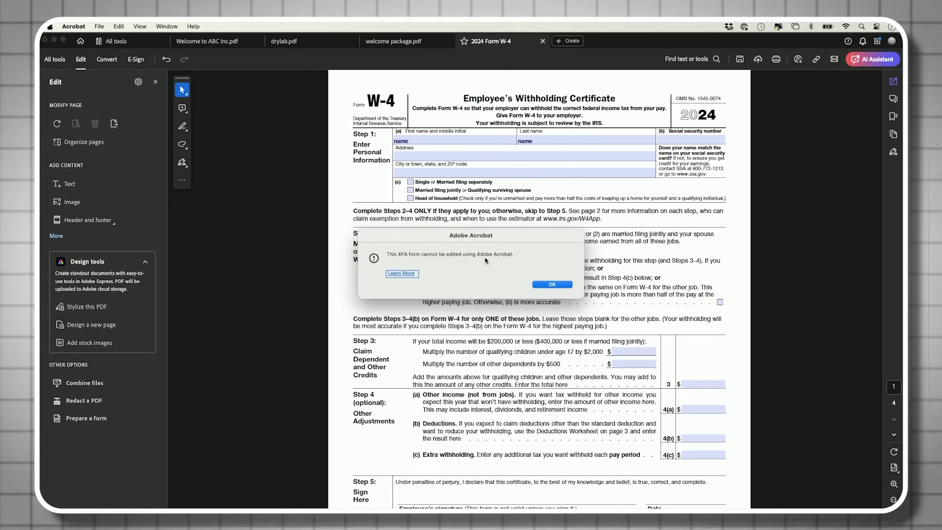
- Dismiss the XFA alert, scroll to the W-4's Step 5 section, and show All tools
{"action": "left_click", "coordinate": [557, 286]}
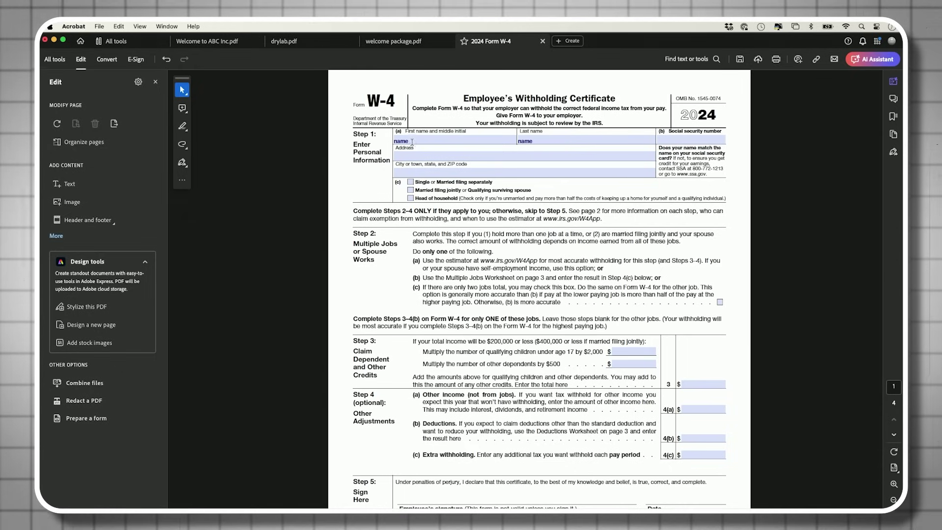
{"action": "scroll", "coordinate": [432, 241], "scroll_direction": "down", "scroll_amount": 10}
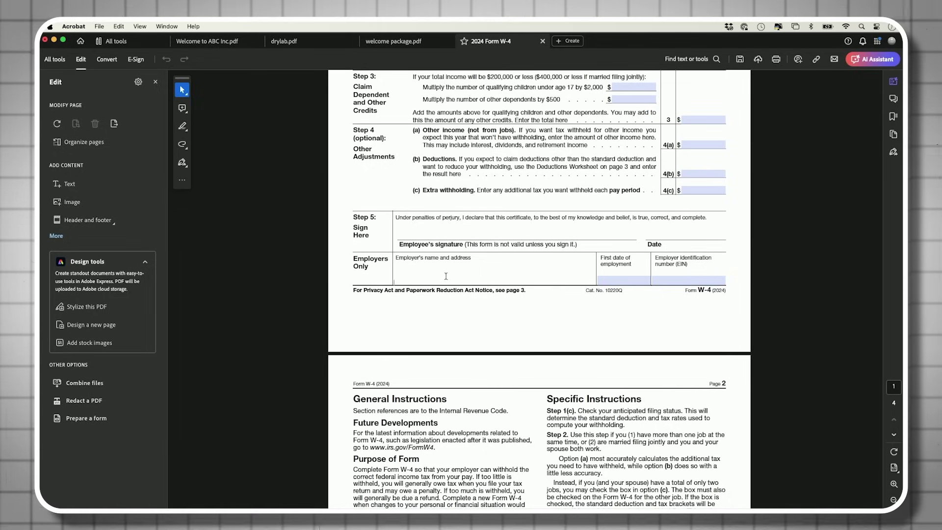
{"action": "left_click", "coordinate": [51, 59]}
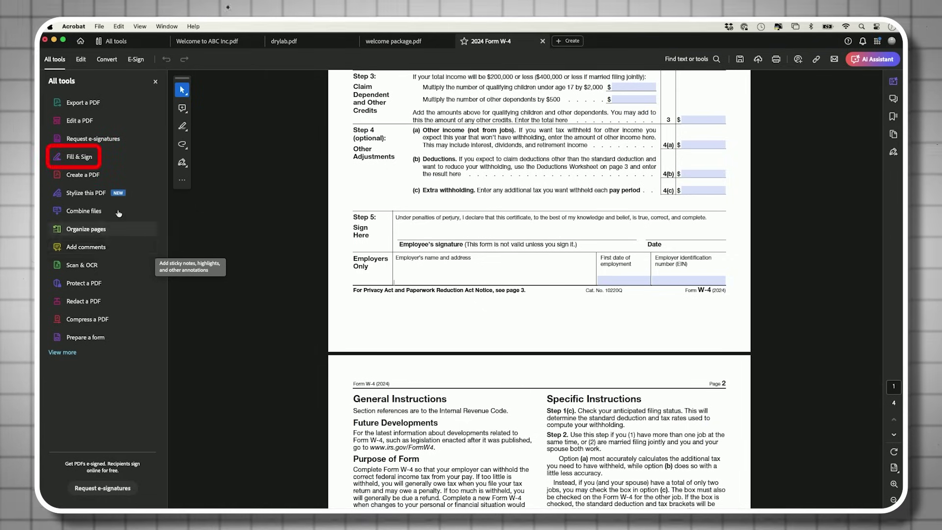
- In Fill & Sign, place the saved signature in the Employer's name field, then begin a new signature
{"action": "left_click", "coordinate": [86, 157]}
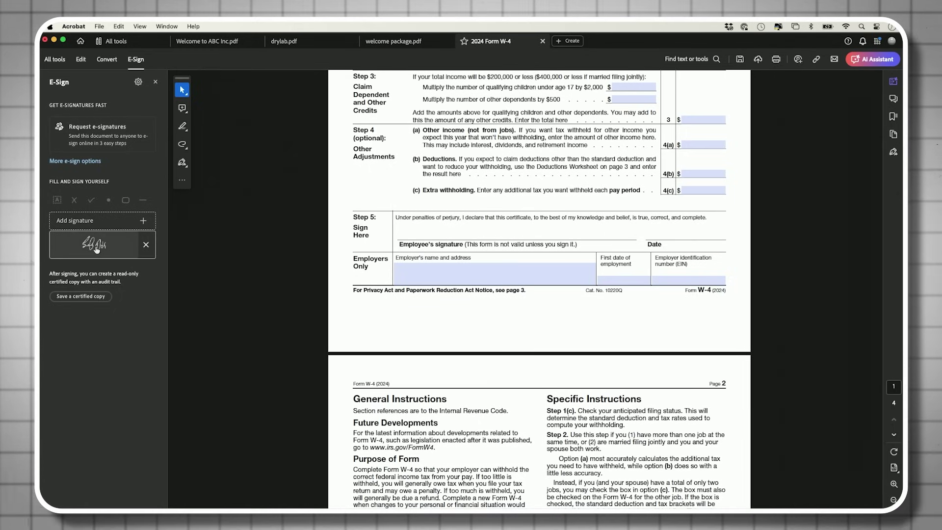
{"action": "left_click", "coordinate": [99, 248]}
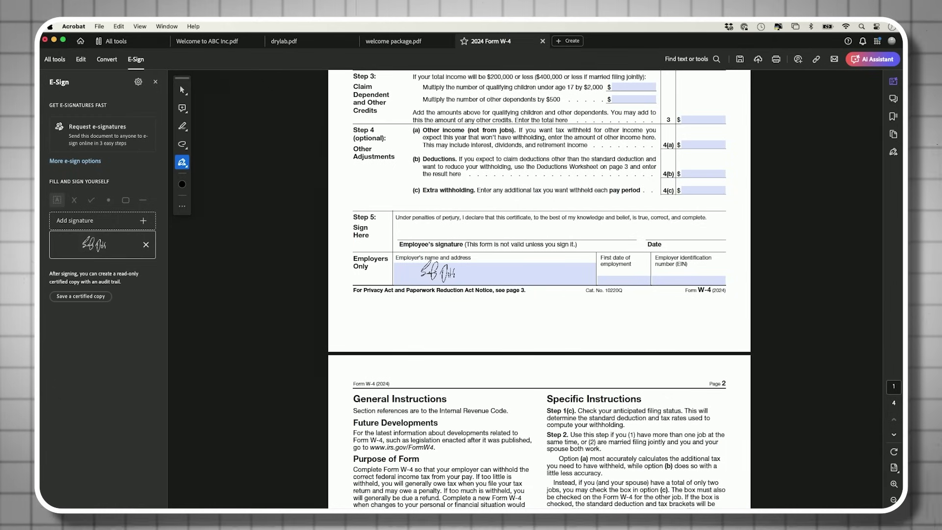
{"action": "left_click", "coordinate": [419, 289]}
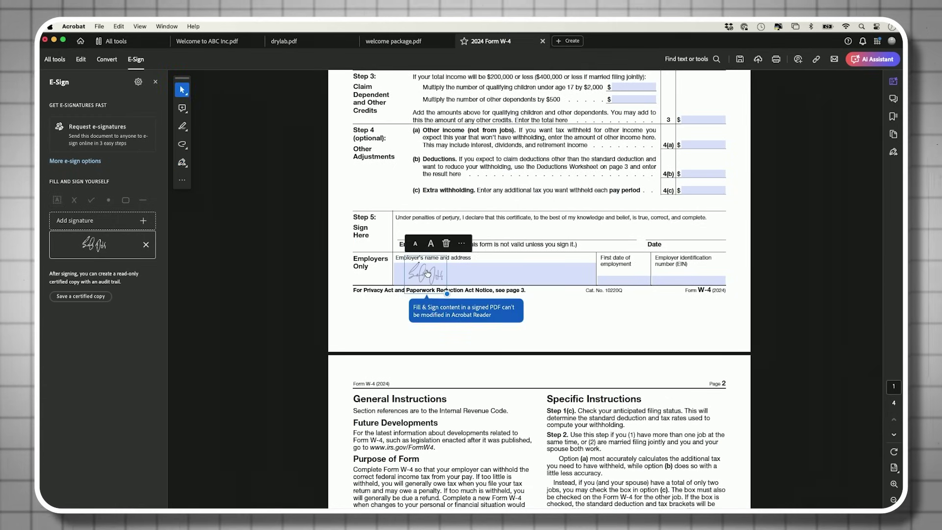
{"action": "left_click", "coordinate": [85, 222]}
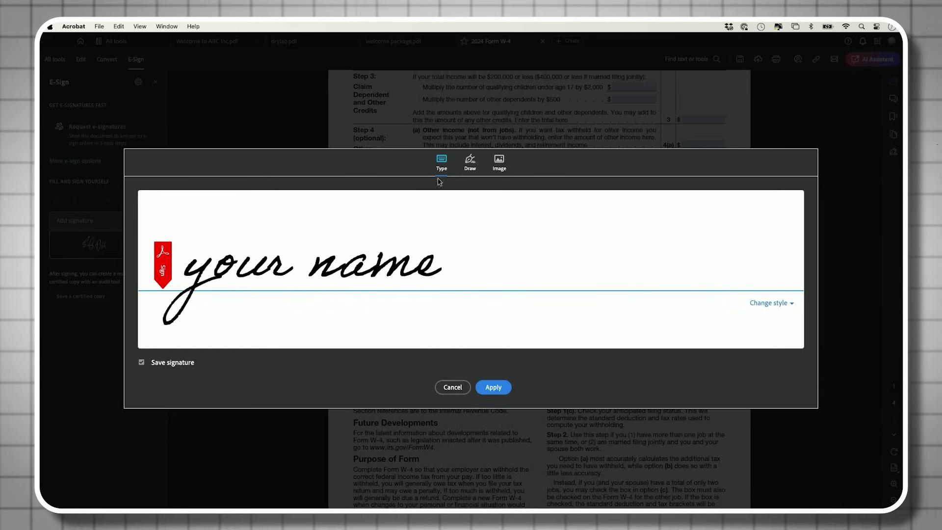
- Try the handwritten, drawn and image options, then save and apply a typed 'your name' script signature
{"action": "left_click", "coordinate": [770, 304]}
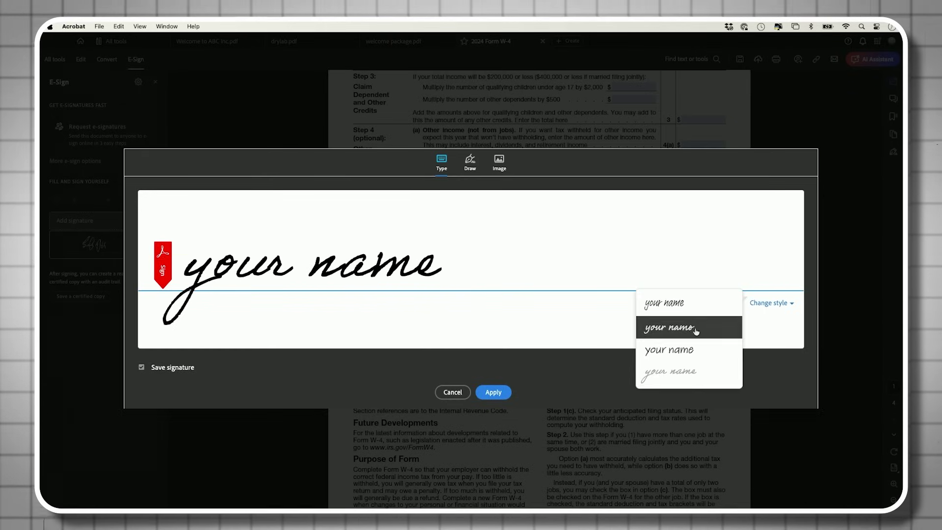
{"action": "left_click", "coordinate": [677, 308]}
{"action": "left_click", "coordinate": [791, 304]}
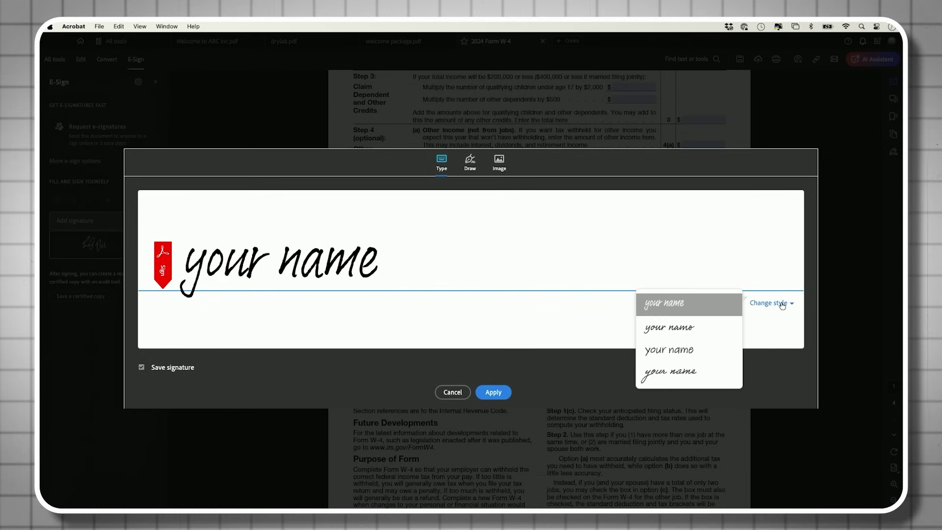
{"action": "left_click", "coordinate": [673, 372]}
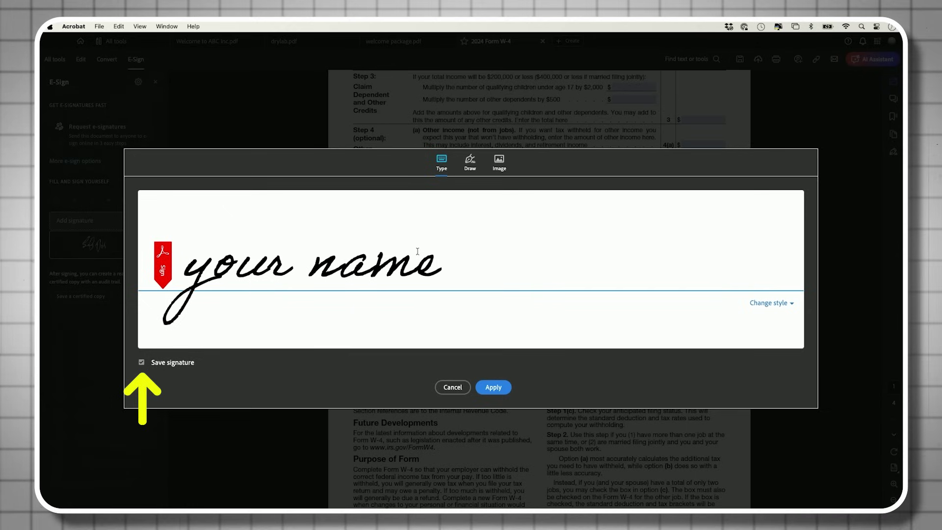
{"action": "left_click", "coordinate": [471, 163]}
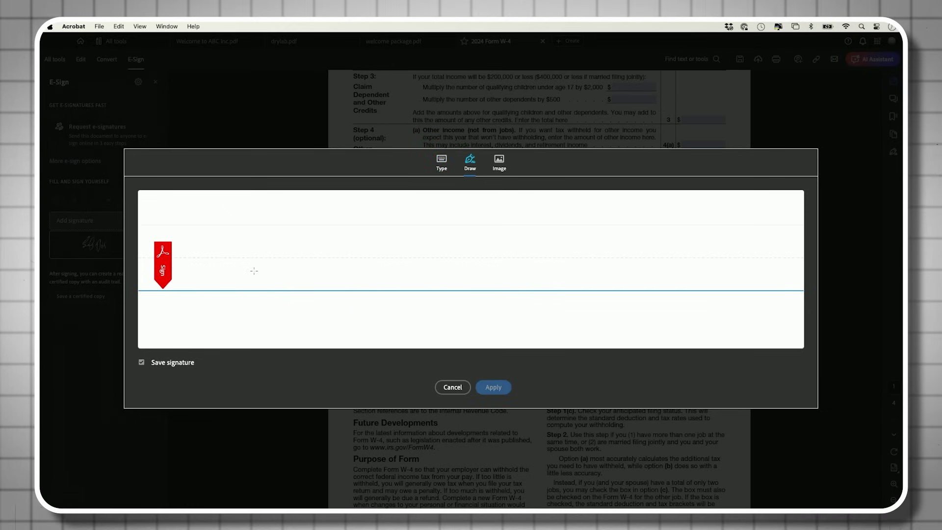
{"action": "left_click_drag", "start_coordinate": [302, 262], "coordinate": [524, 258]}
{"action": "left_click", "coordinate": [499, 163]}
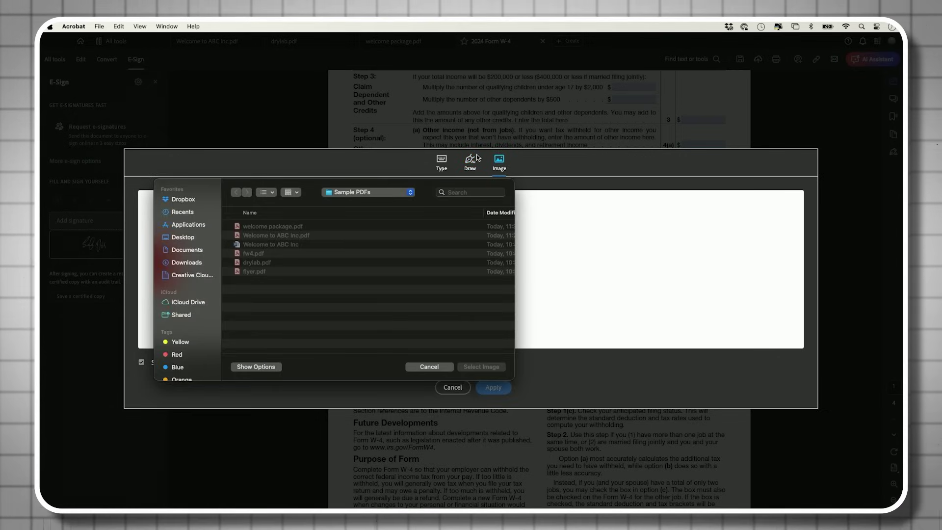
{"action": "left_click", "coordinate": [442, 365]}
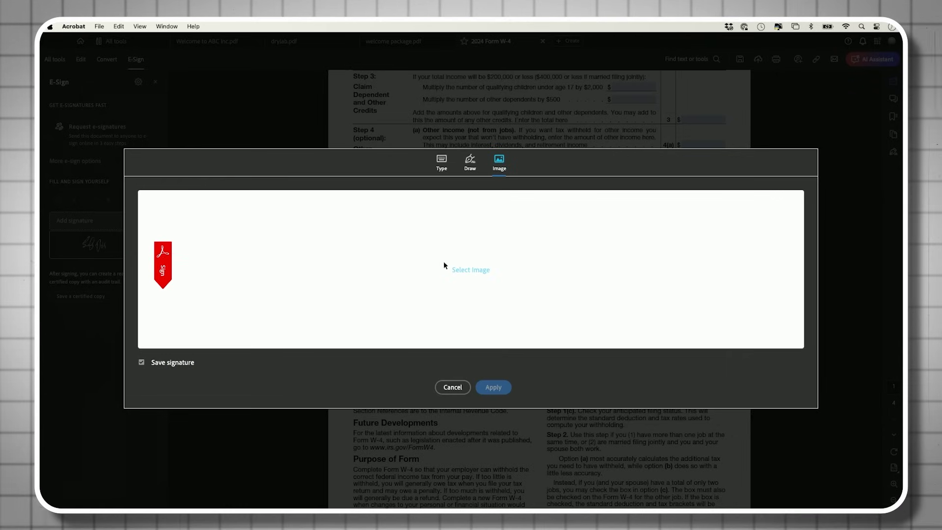
{"action": "left_click", "coordinate": [447, 166]}
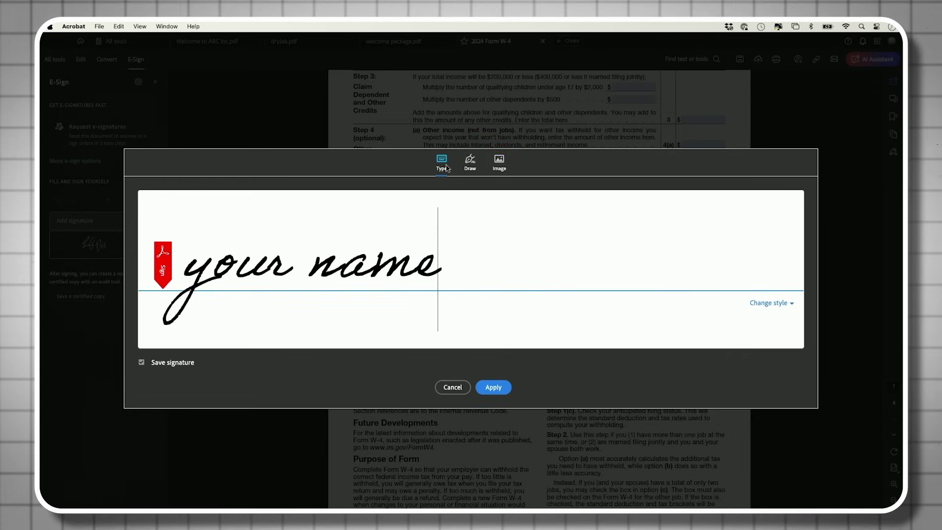
{"action": "left_click", "coordinate": [494, 387]}
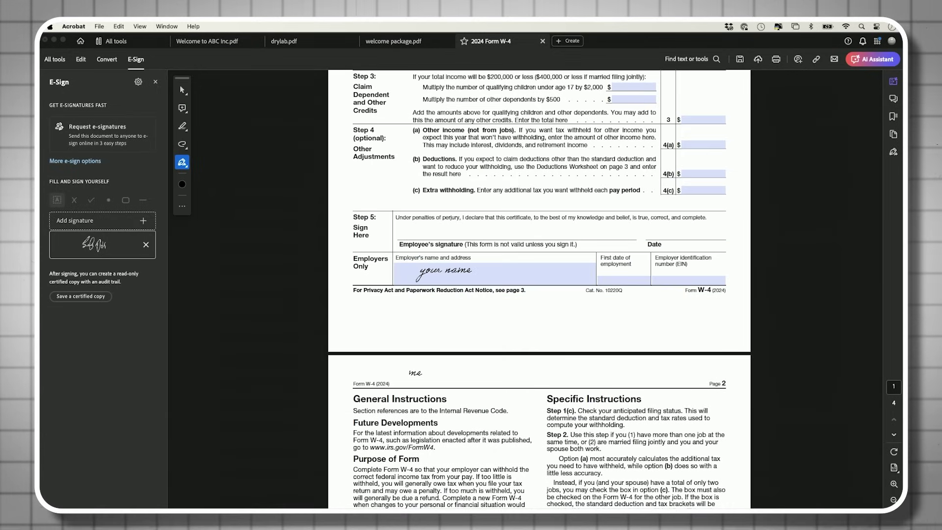
- Place the 'your name' signature in the Employer's name box and tick Head of household filing status
{"action": "left_click", "coordinate": [438, 304]}
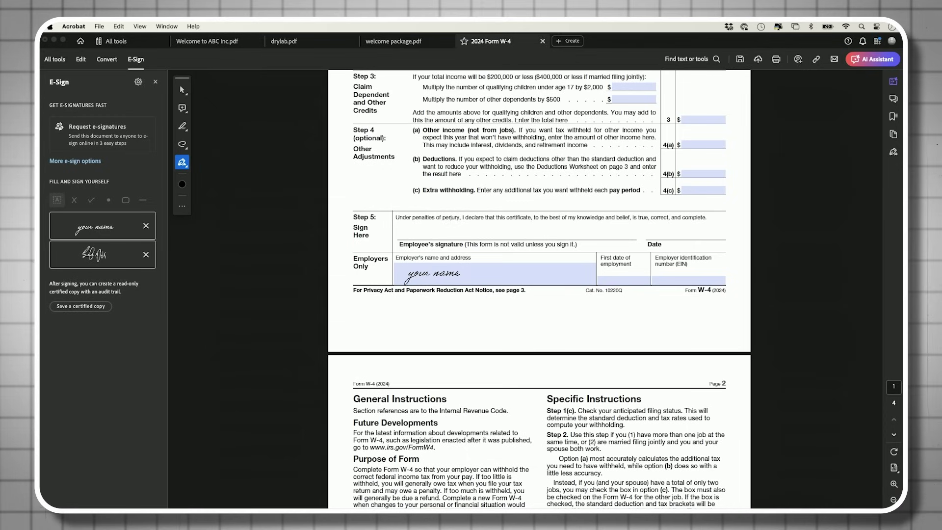
{"action": "left_click", "coordinate": [432, 272]}
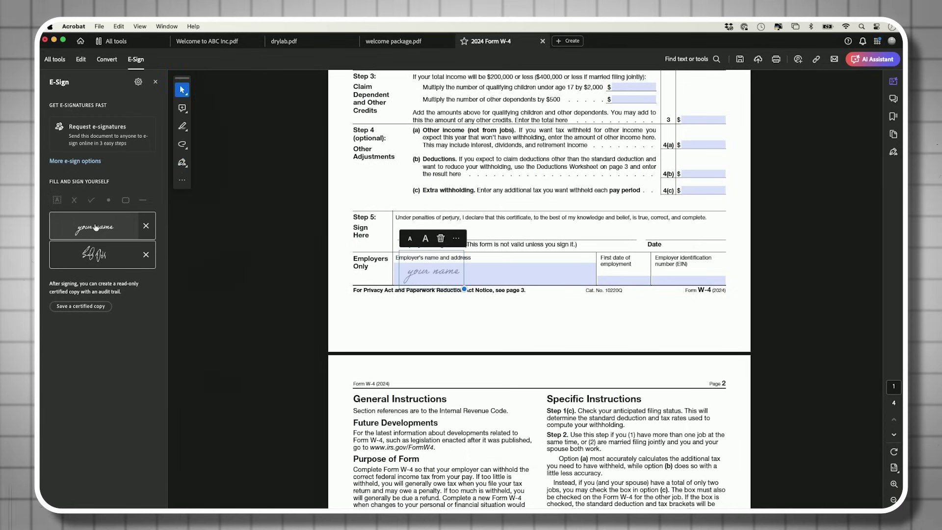
{"action": "scroll", "coordinate": [412, 192], "scroll_direction": "up", "scroll_amount": 10}
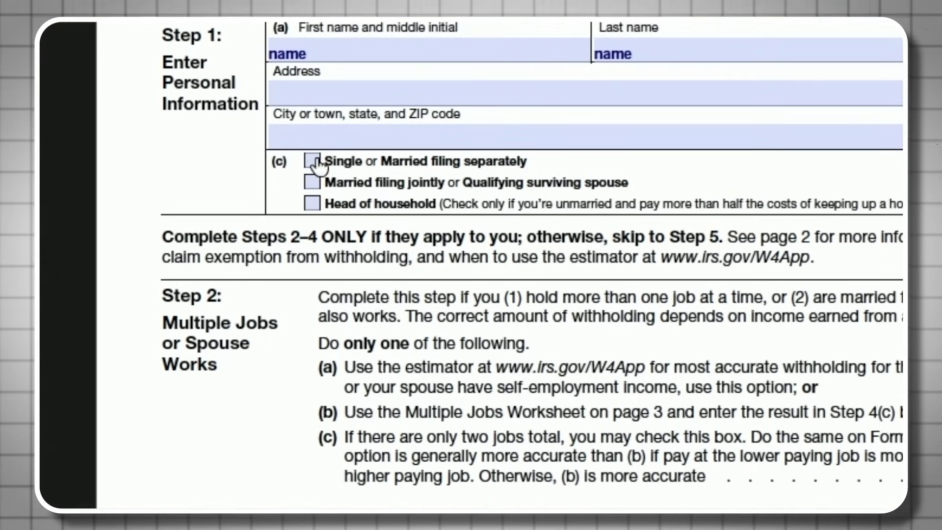
{"action": "left_click", "coordinate": [312, 182]}
{"action": "left_click", "coordinate": [312, 204]}
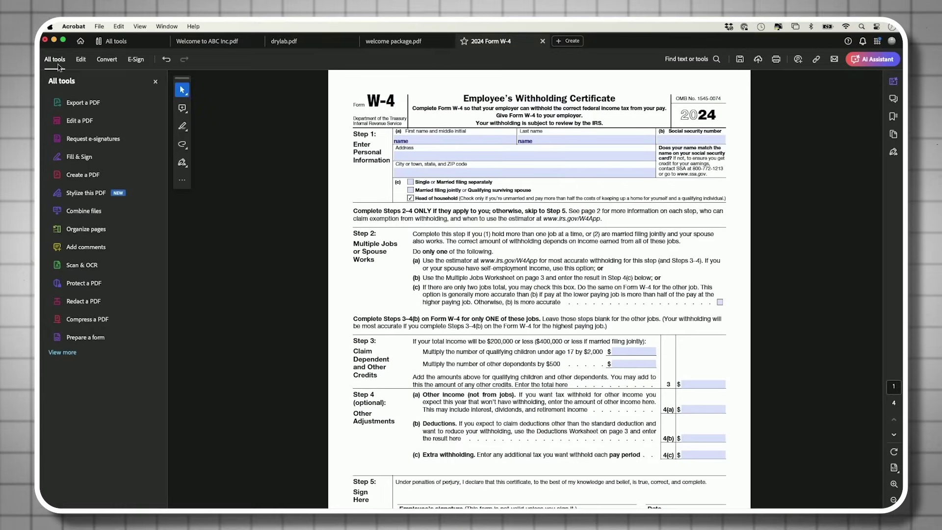
{"action": "left_click", "coordinate": [80, 156]}
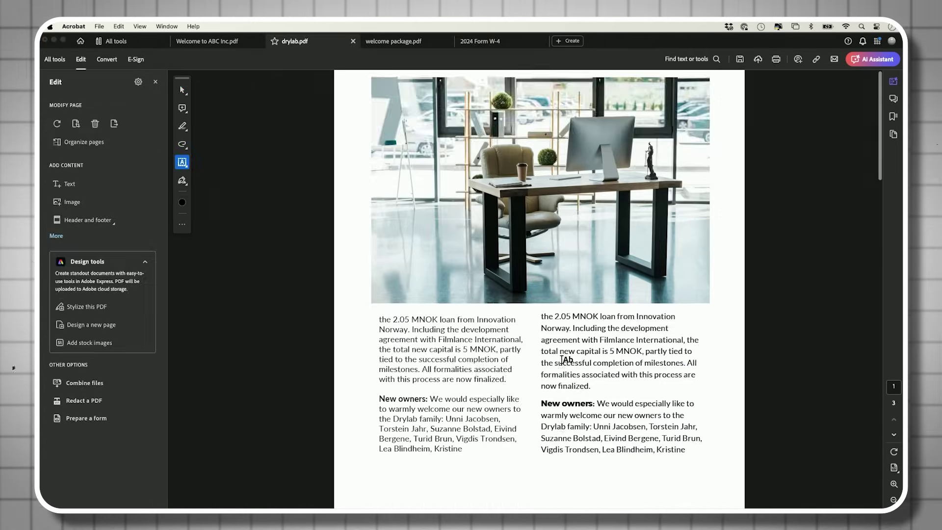
{"action": "scroll", "coordinate": [212, 177], "scroll_direction": "down", "scroll_amount": 5}
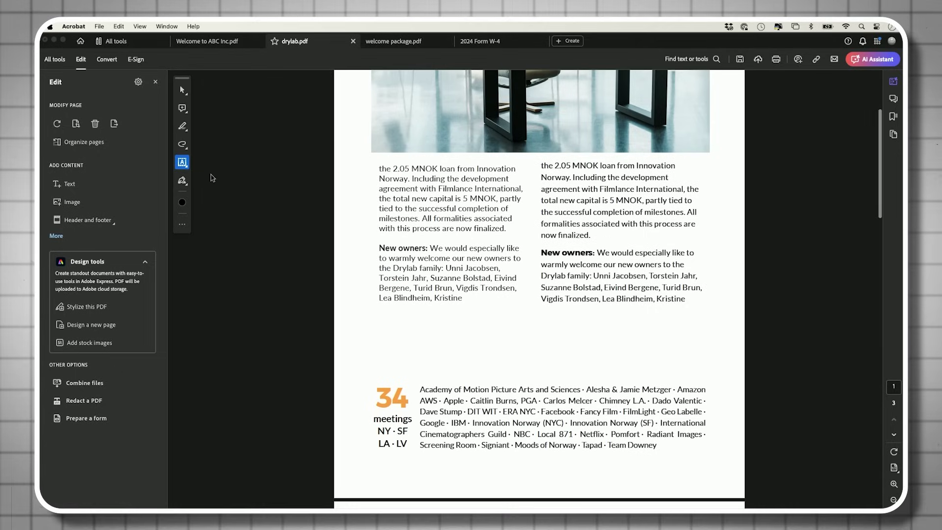
- Place a checkmark below drylab's left text column and enlarge it slightly
{"action": "left_click", "coordinate": [184, 165]}
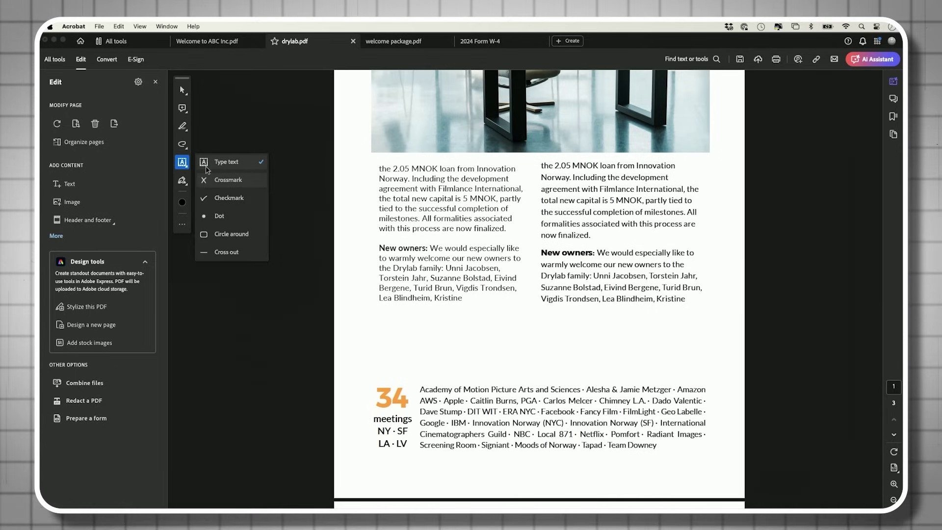
{"action": "left_click", "coordinate": [213, 202]}
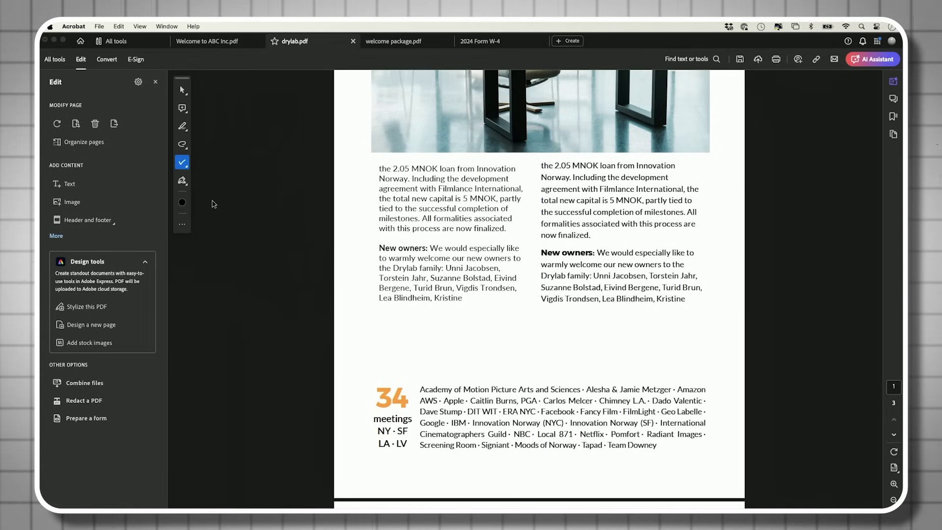
{"action": "left_click", "coordinate": [391, 326]}
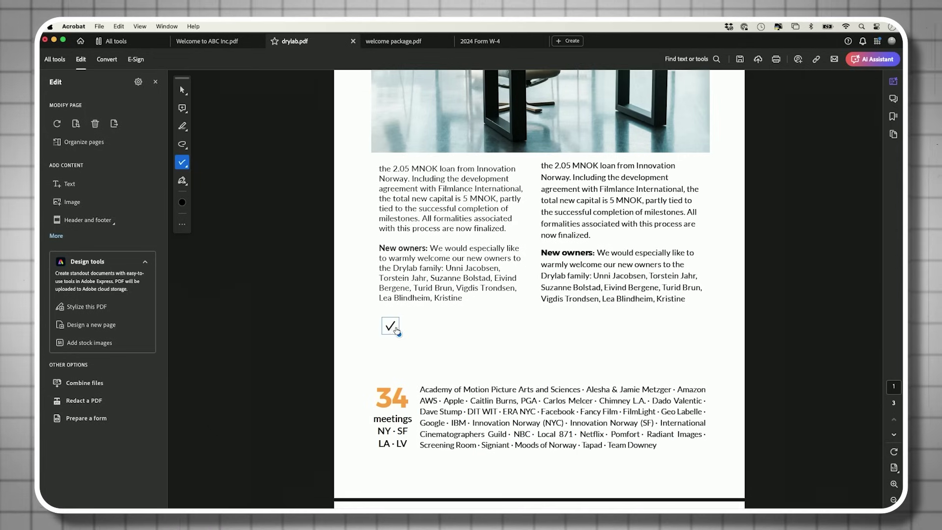
{"action": "mouse_move", "coordinate": [400, 334]}
{"action": "left_mouse_down"}
{"action": "mouse_move", "coordinate": [411, 347]}
{"action": "mouse_move", "coordinate": [400, 336]}
{"action": "left_mouse_up"}
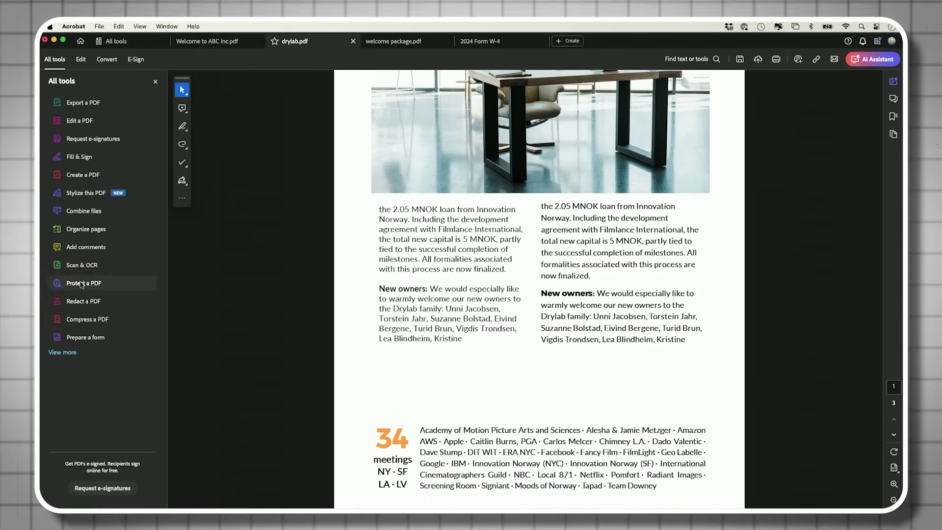
- Apply Protect with password to drylab.pdf, requiring the password for viewing
{"action": "left_click", "coordinate": [81, 284]}
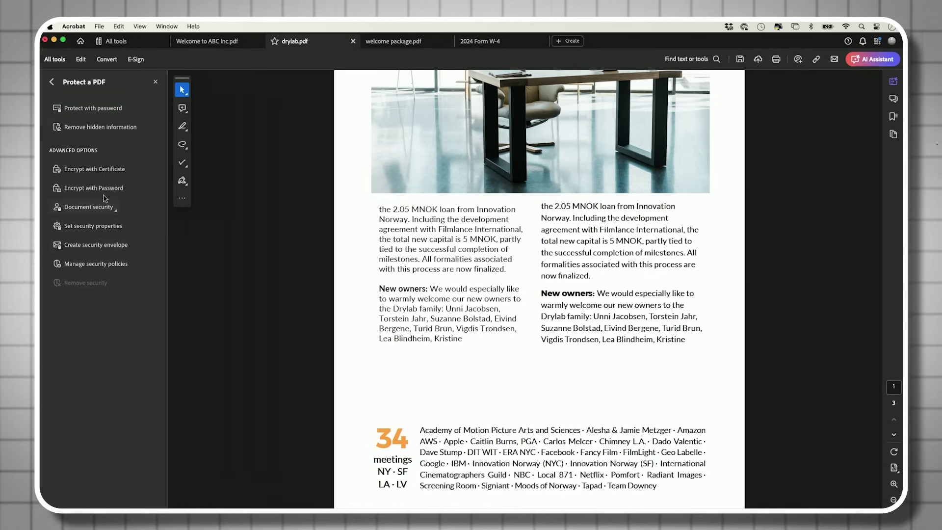
{"action": "left_click", "coordinate": [94, 108]}
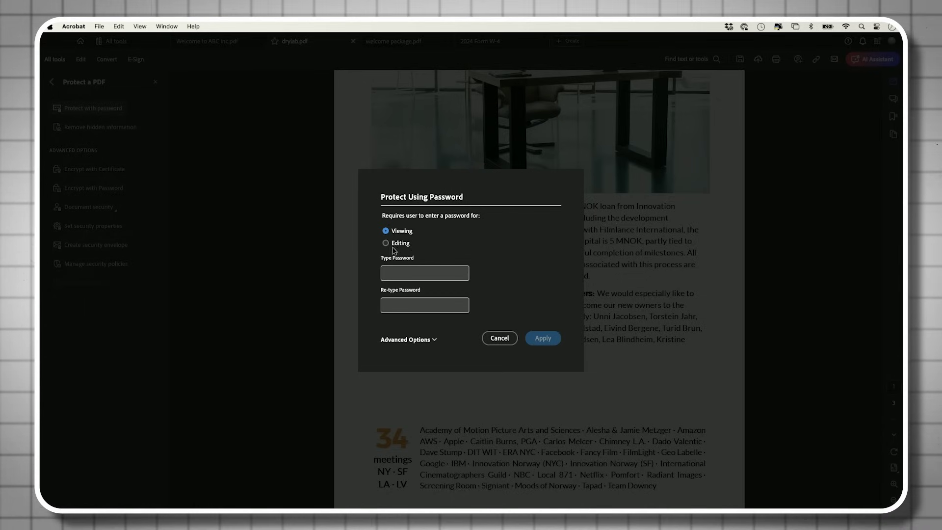
{"action": "left_click", "coordinate": [385, 231]}
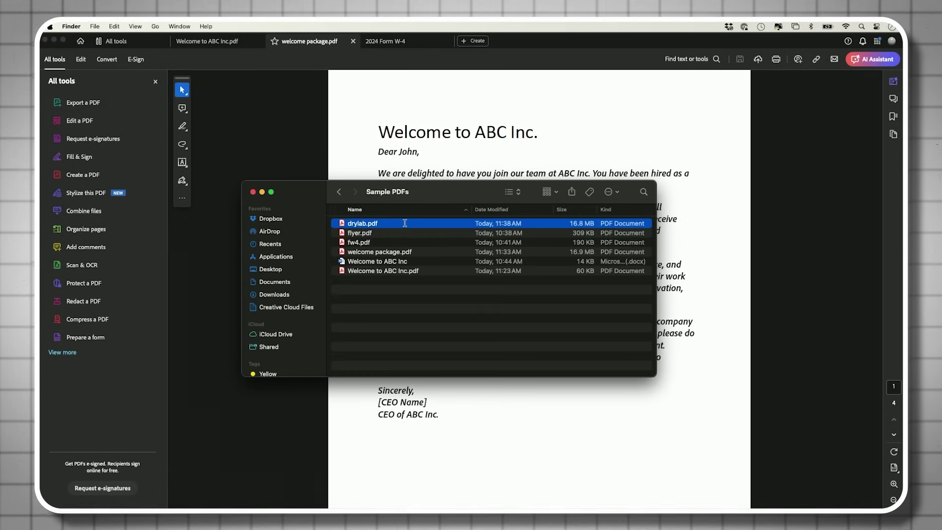
- Reopen drylab.pdf from Sample PDFs, unlock it with the pasted open password, and start Edit a PDF
{"action": "double_click", "coordinate": [356, 225]}
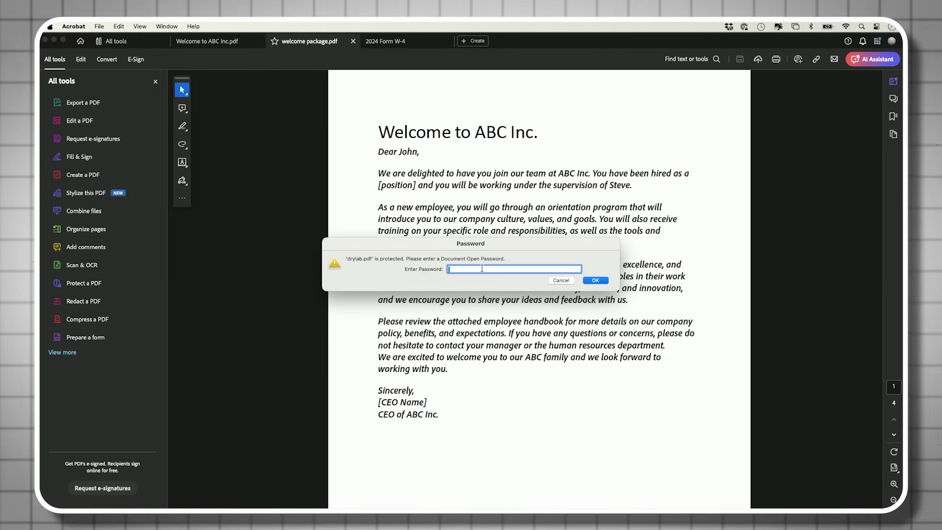
{"action": "key", "text": "super+v"}
{"action": "key", "text": "Return"}
{"action": "scroll", "coordinate": [486, 309], "scroll_direction": "down", "scroll_amount": 5}
{"action": "scroll", "coordinate": [466, 323], "scroll_direction": "up", "scroll_amount": 5}
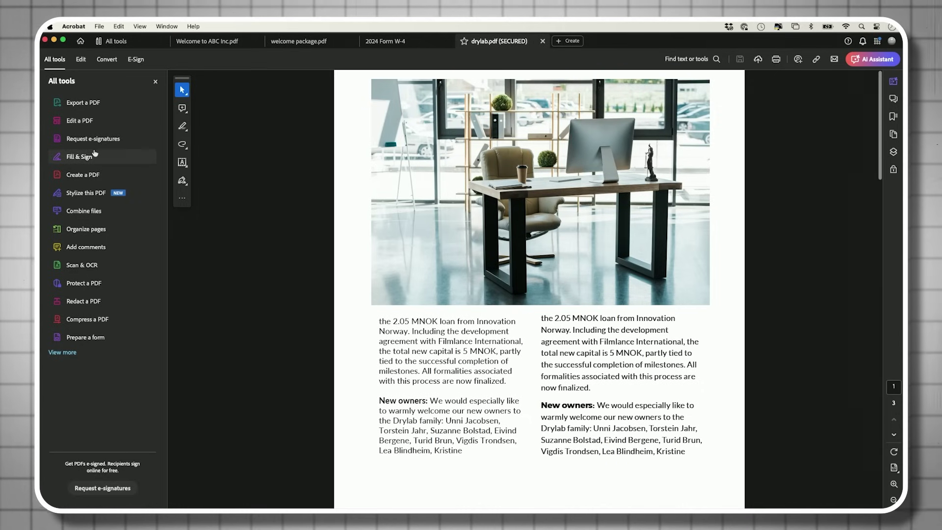
{"action": "left_click", "coordinate": [78, 120]}
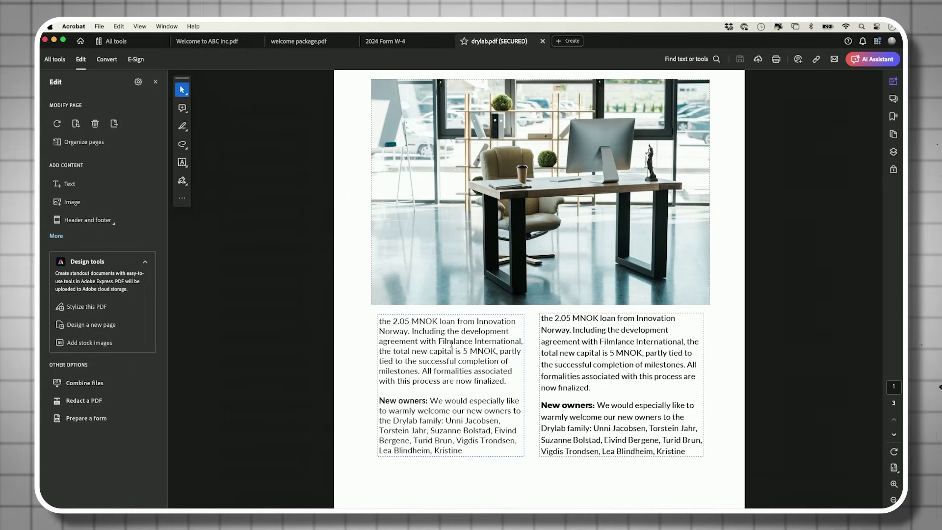
- Exit editing mode on drylab.pdf, then bring up the Print options and the File menu
{"action": "key", "text": "Escape"}
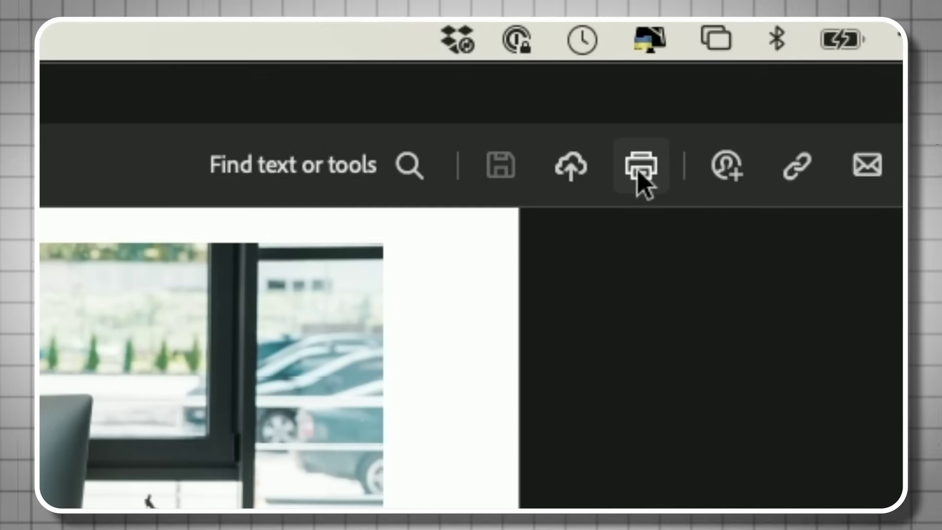
{"action": "left_click", "coordinate": [641, 174]}
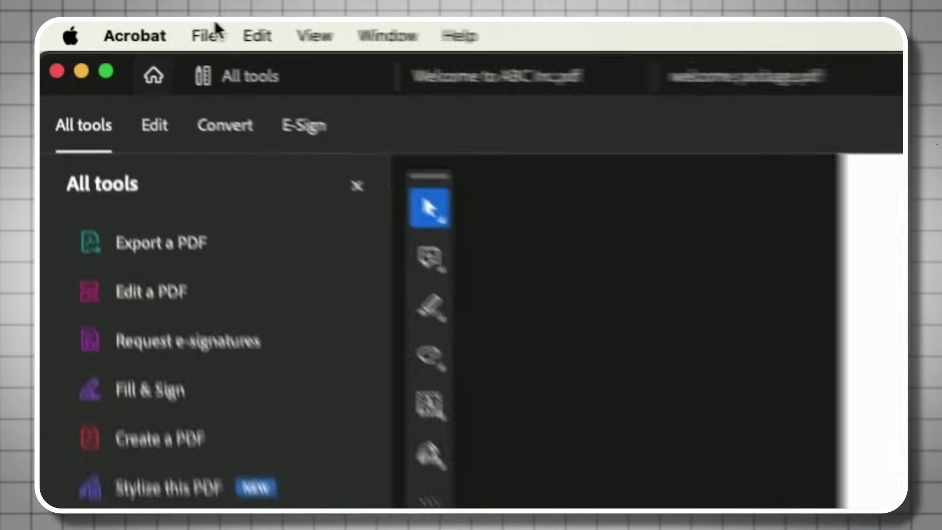
{"action": "left_click", "coordinate": [211, 32]}
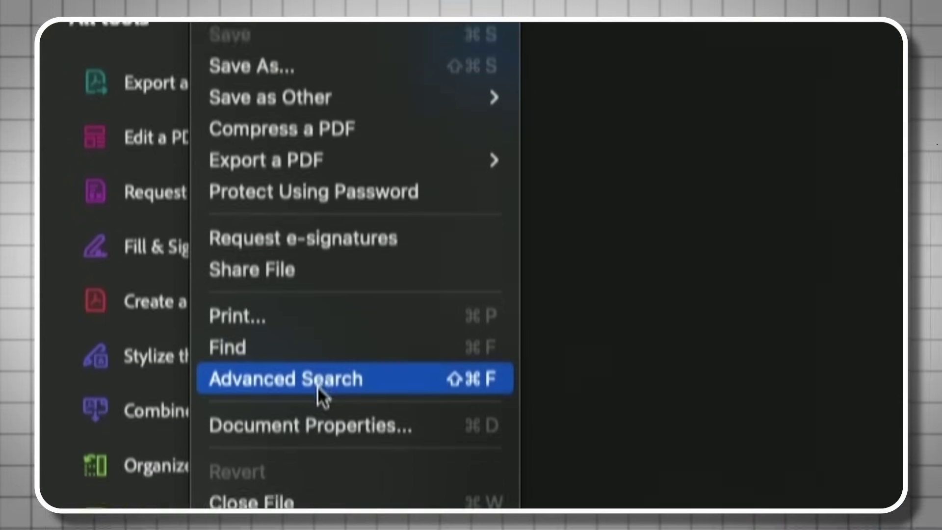
- Review emailing drylab.pdf, keep Default email (Mail) as the client, then dismiss the email options
{"action": "left_click", "coordinate": [315, 290]}
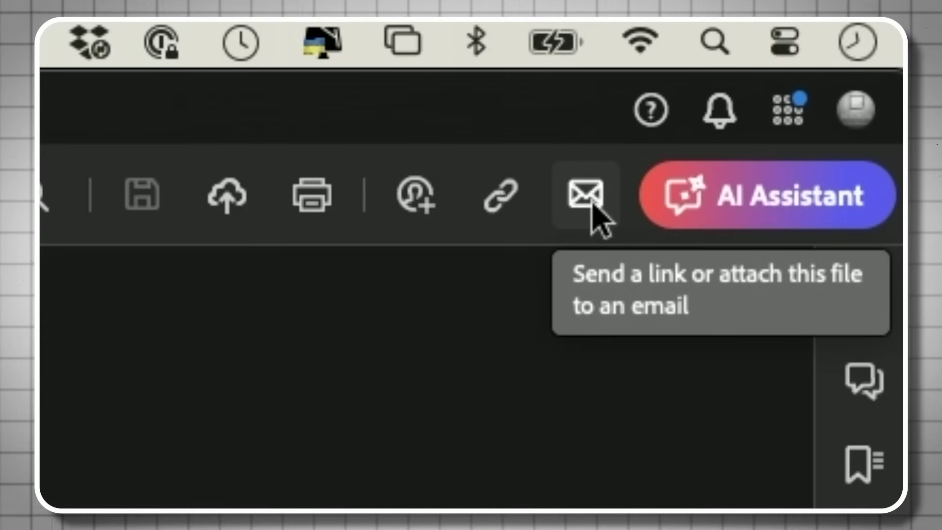
{"action": "left_click", "coordinate": [591, 203]}
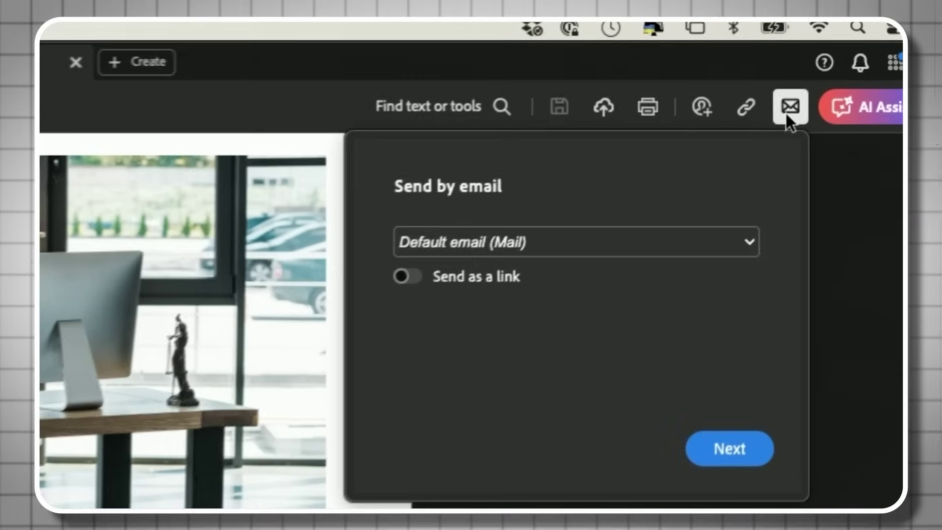
{"action": "left_click", "coordinate": [458, 238]}
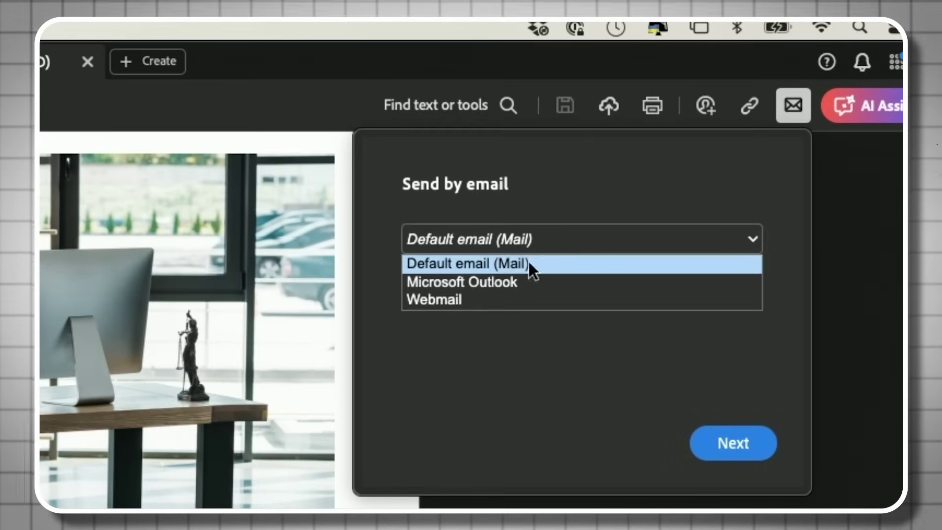
{"action": "left_click", "coordinate": [624, 373]}
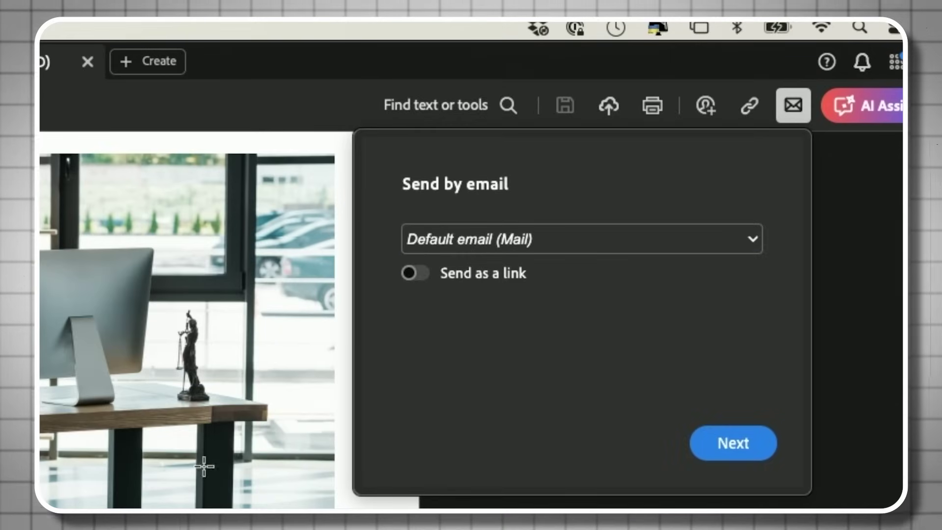
{"action": "left_click", "coordinate": [178, 457]}
{"action": "key", "text": "super+Tab"}
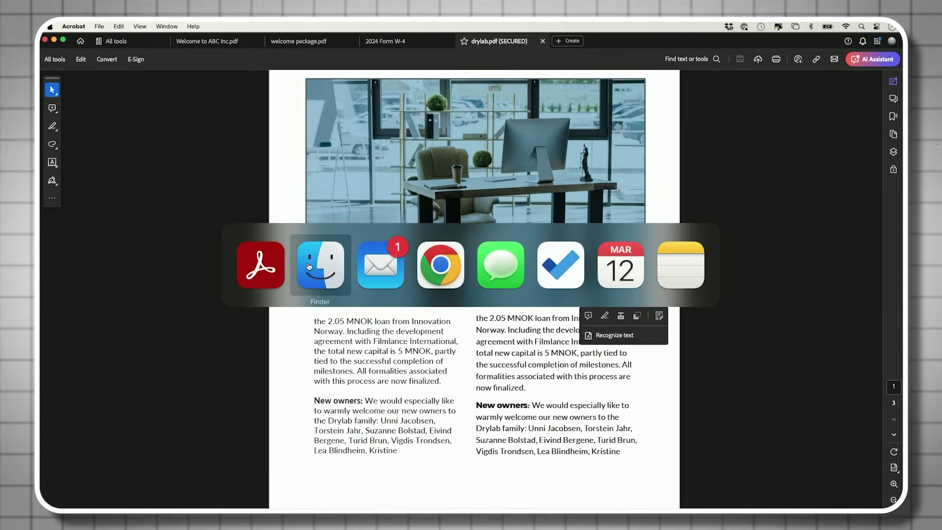
- Run Reduce File Size on the welcome package with the 'Retain existing' compatibility setting
{"action": "left_click", "coordinate": [309, 266]}
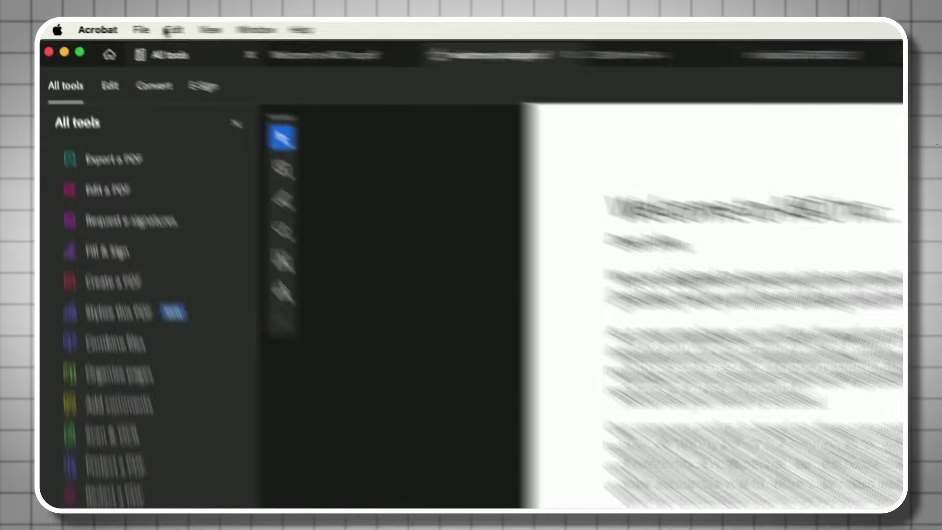
{"action": "left_click", "coordinate": [99, 26]}
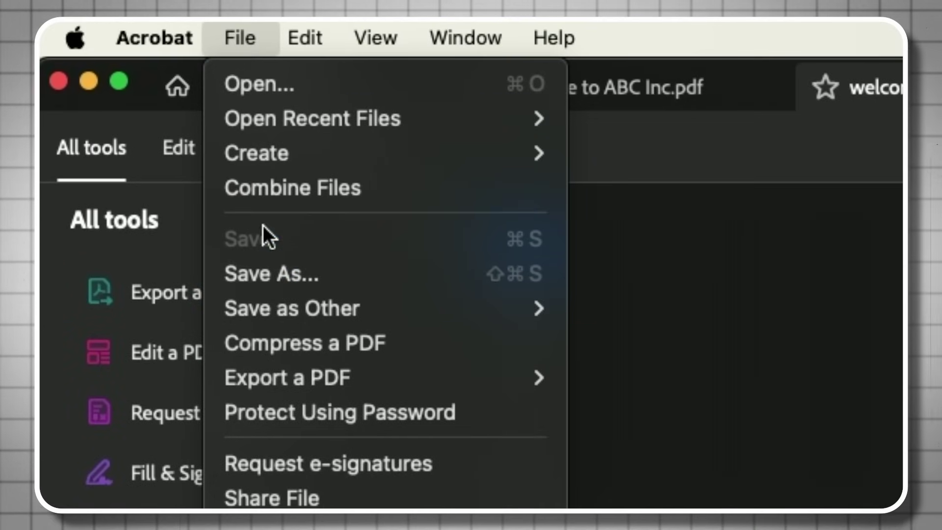
{"action": "left_click", "coordinate": [324, 335]}
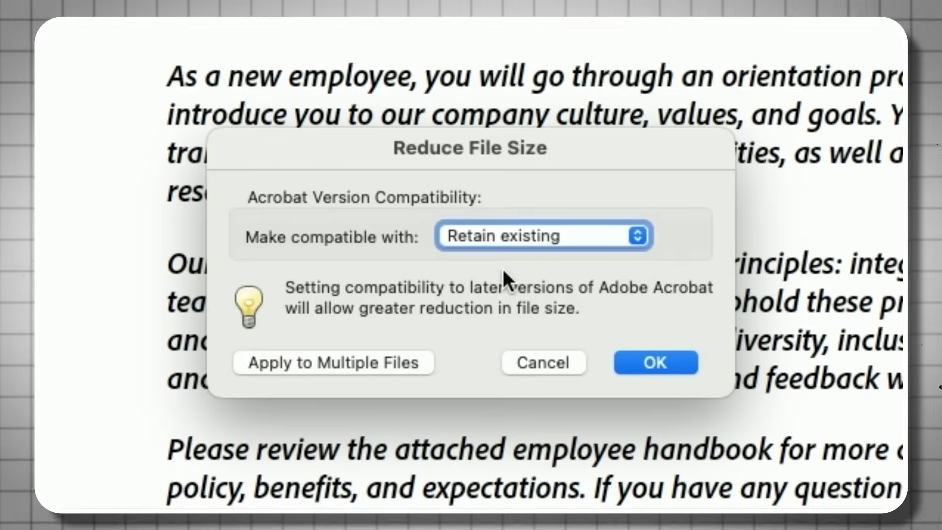
{"action": "left_click", "coordinate": [665, 363]}
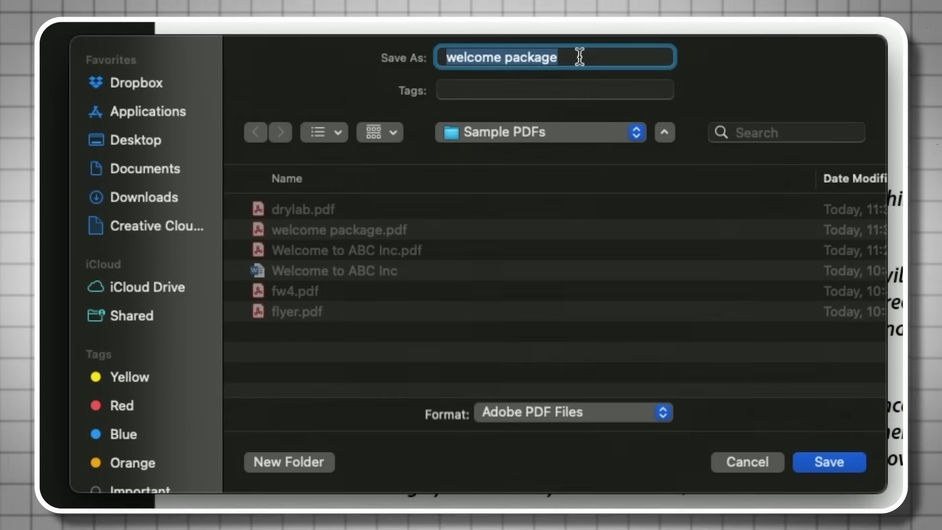
- Save the reduced copy as welcome package-v2.pdf in the Sample PDFs folder
{"action": "left_click", "coordinate": [579, 57]}
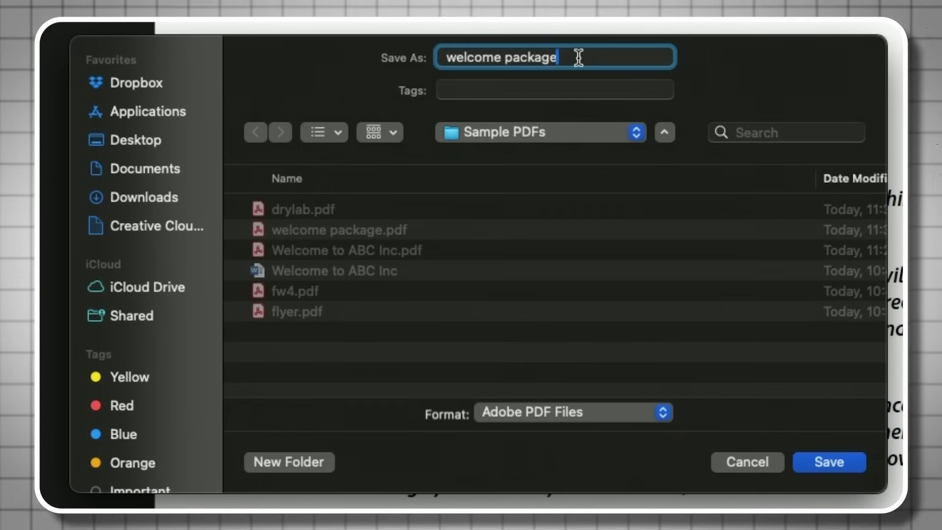
{"action": "type", "text": "-v2"}
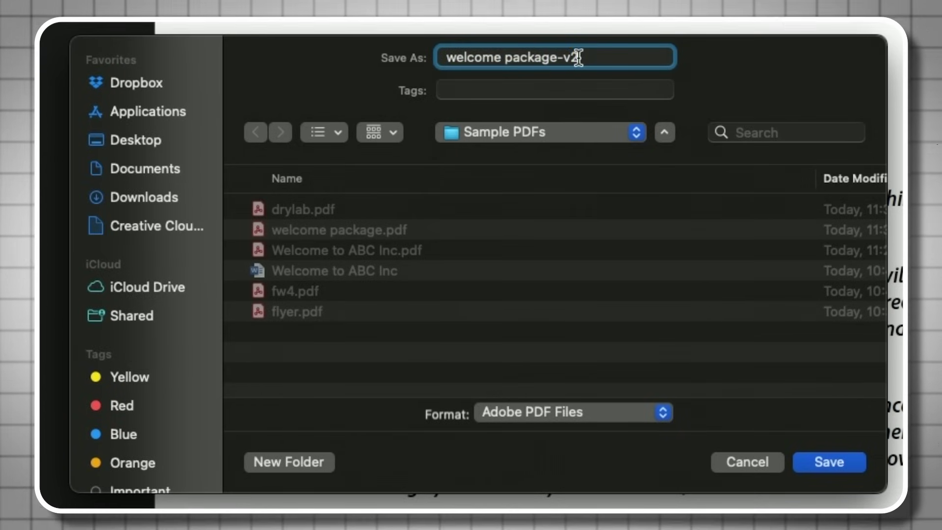
{"action": "key", "text": "Return"}
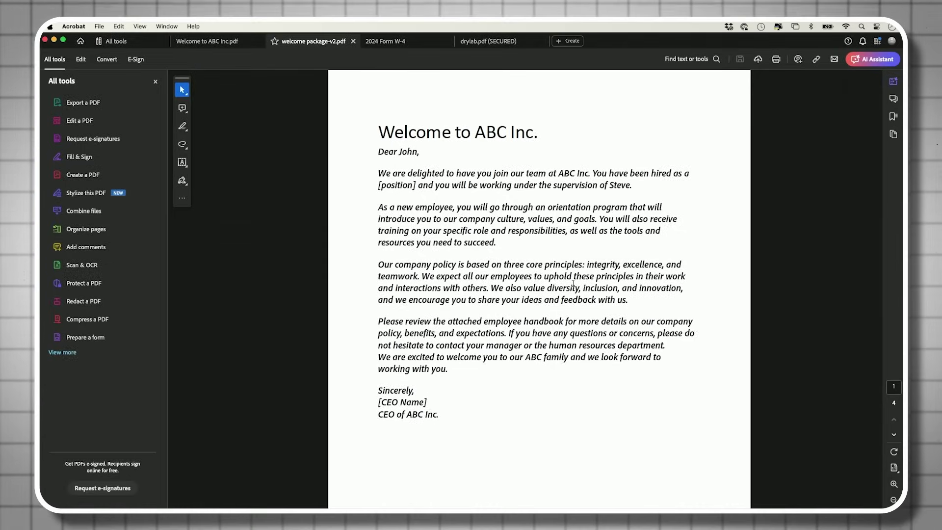
{"action": "key", "text": "super+Tab"}
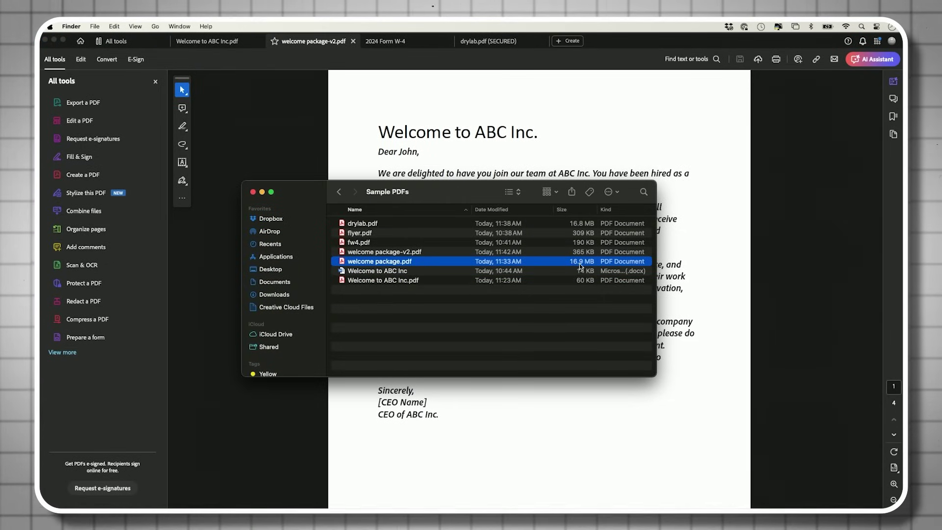
- Quick Look welcome package-v2.pdf in Finder, noting 365 KB versus 16.9 MB, then return to Acrobat
{"action": "left_click", "coordinate": [423, 253]}
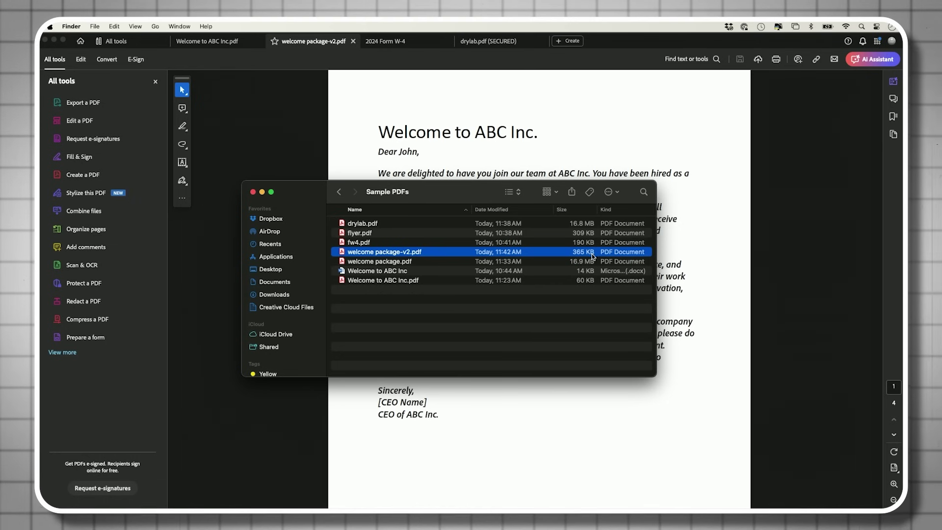
{"action": "key", "text": "space"}
{"action": "scroll", "coordinate": [526, 259], "scroll_direction": "down", "scroll_amount": 10}
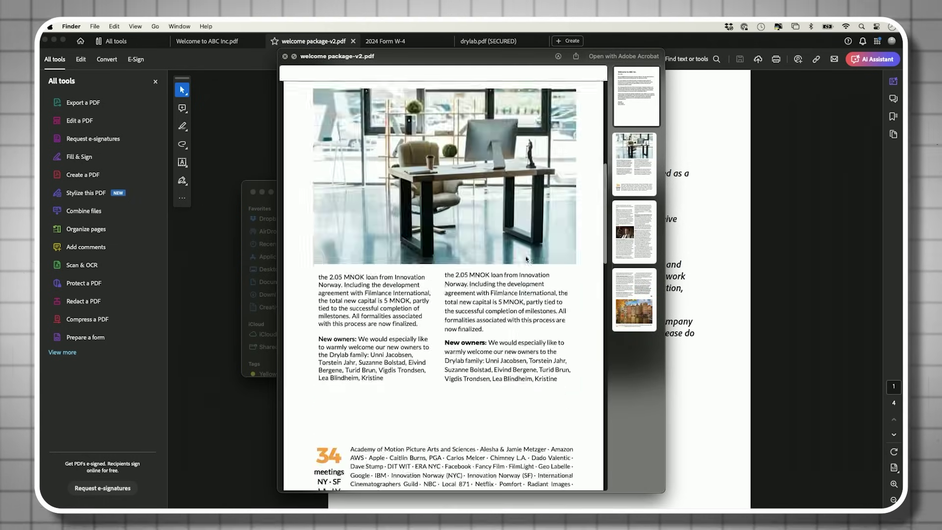
{"action": "scroll", "coordinate": [526, 259], "scroll_direction": "down", "scroll_amount": 10}
{"action": "key", "text": "space"}
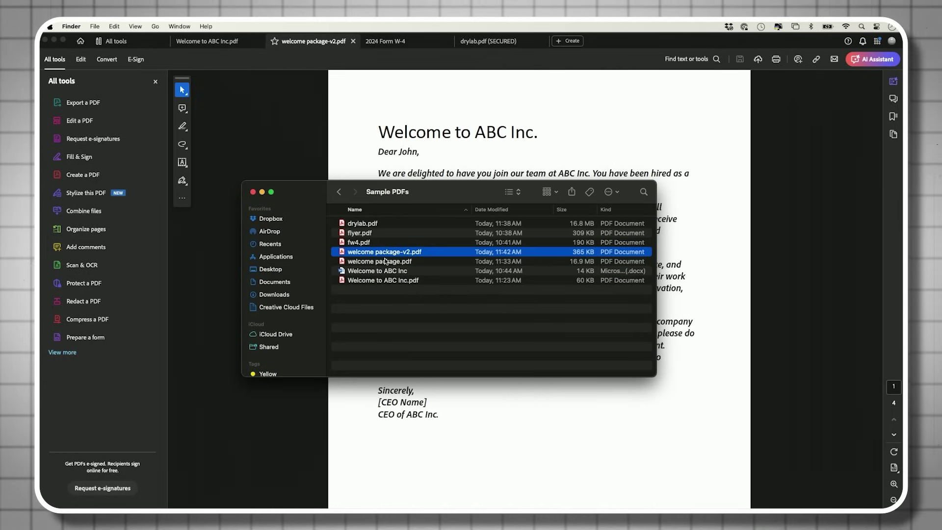
{"action": "left_click_drag", "start_coordinate": [385, 259], "coordinate": [353, 297]}
{"action": "left_click_drag", "start_coordinate": [389, 250], "coordinate": [388, 252]}
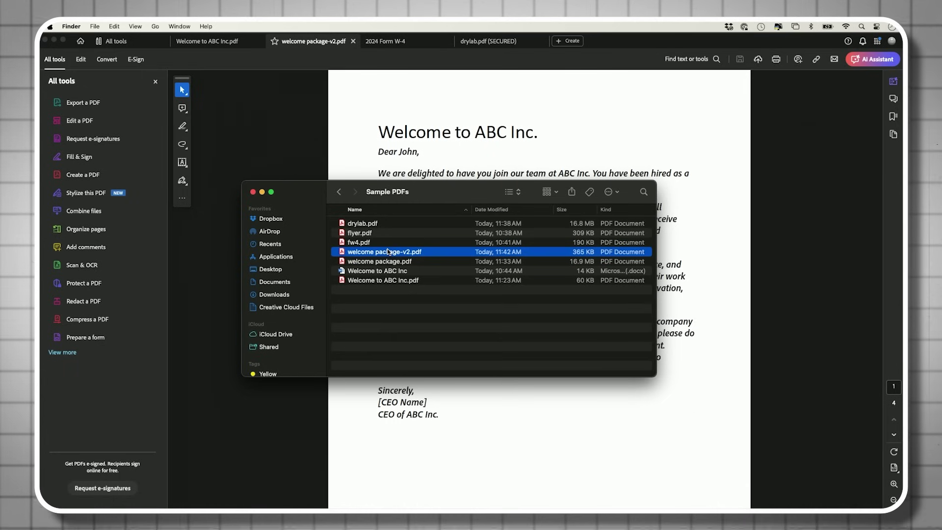
{"action": "left_click", "coordinate": [779, 147]}
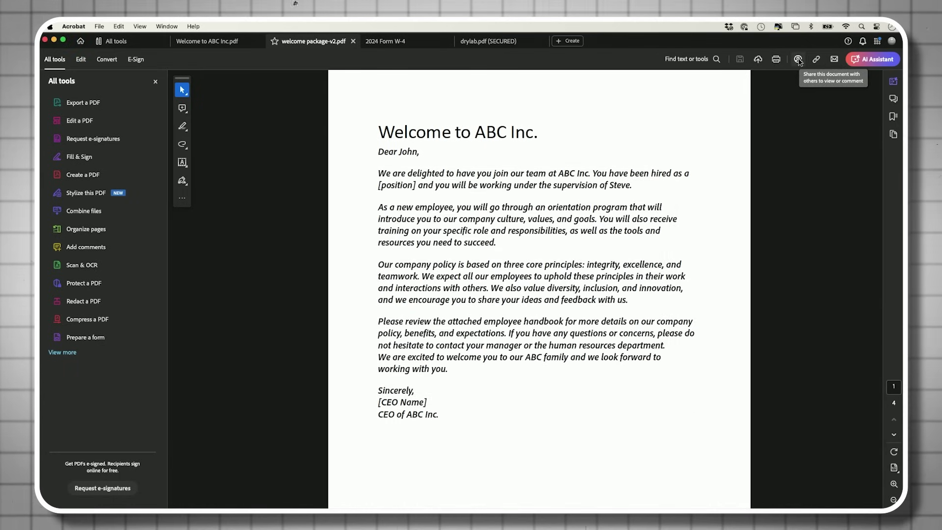
{"action": "left_click", "coordinate": [798, 59]}
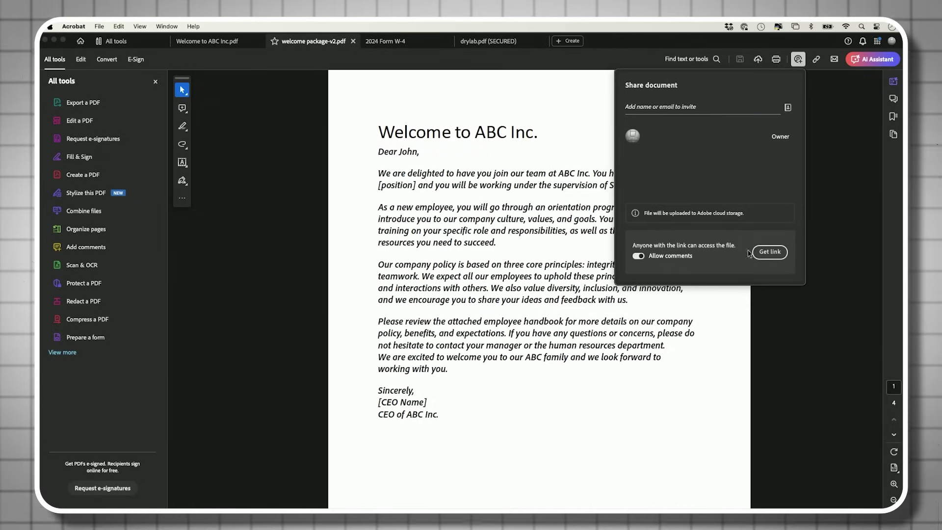
{"action": "left_click", "coordinate": [852, 163]}
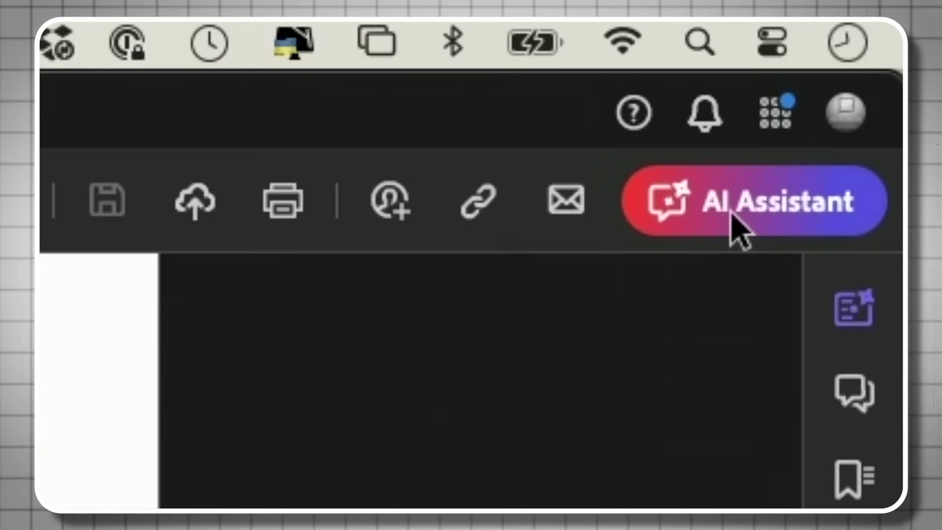
- Ask the AI Assistant 'give me the main point on this document' about the welcome package
{"action": "left_click", "coordinate": [732, 214]}
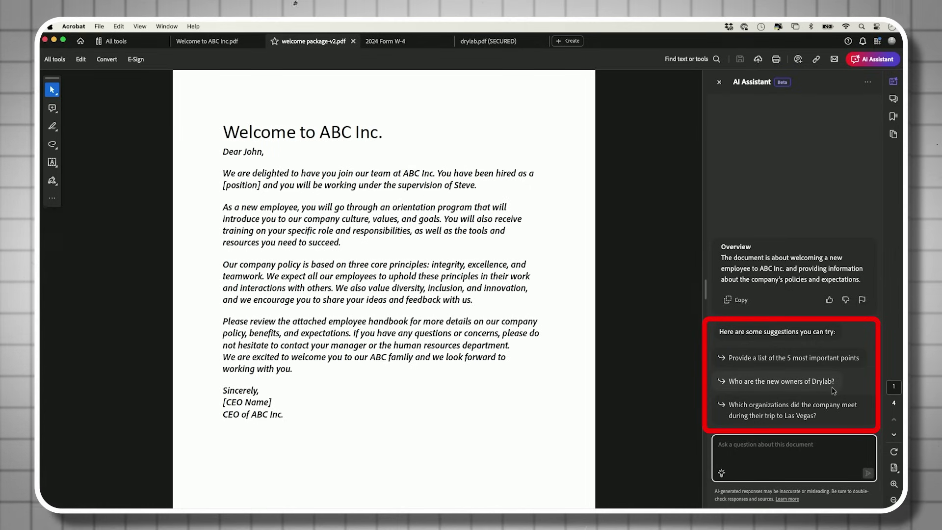
{"action": "scroll", "coordinate": [492, 340], "scroll_direction": "down", "scroll_amount": 20}
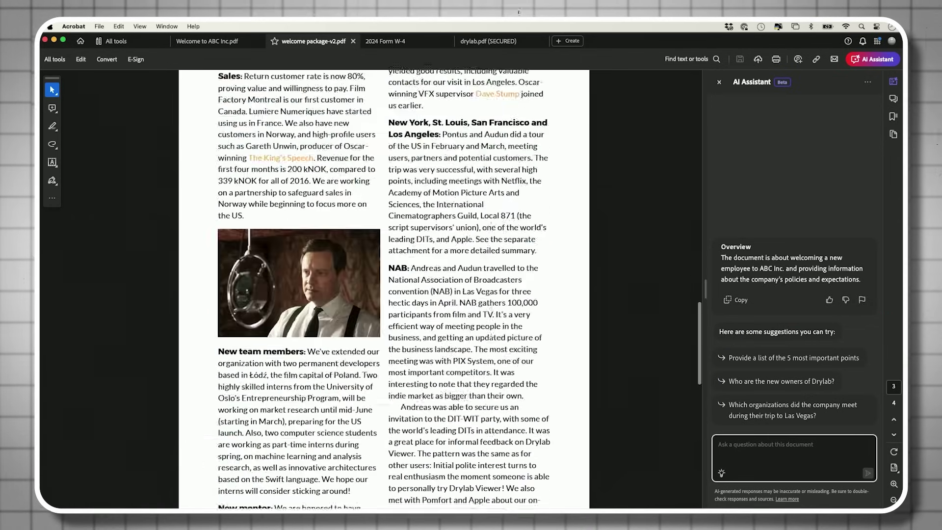
{"action": "scroll", "coordinate": [546, 360], "scroll_direction": "up", "scroll_amount": 20}
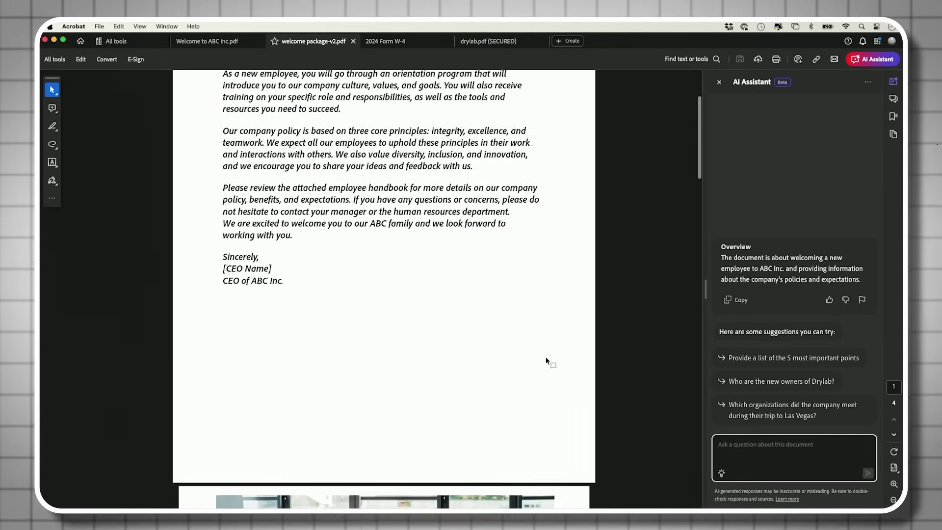
{"action": "scroll", "coordinate": [546, 361], "scroll_direction": "up", "scroll_amount": 5}
{"action": "left_click", "coordinate": [758, 444]}
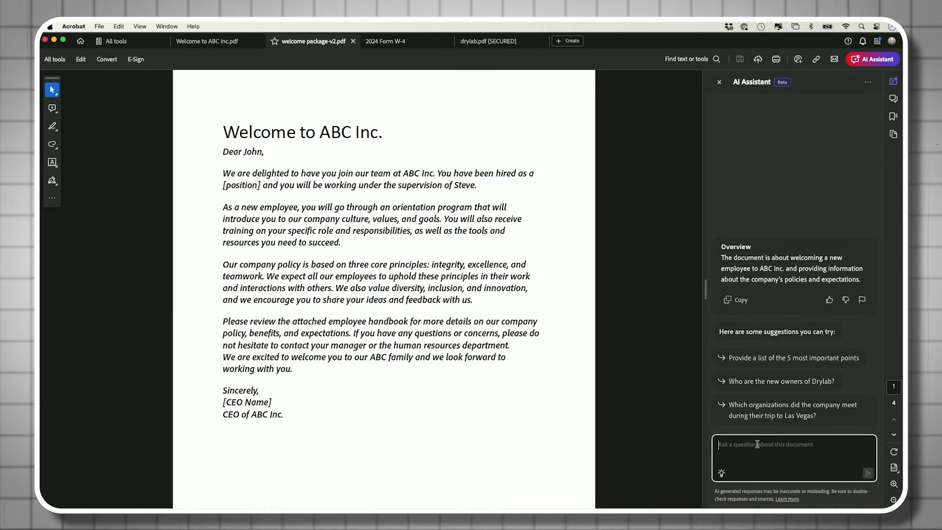
{"action": "type", "text": "give me the main point on this document"}
{"action": "key", "text": "Return"}
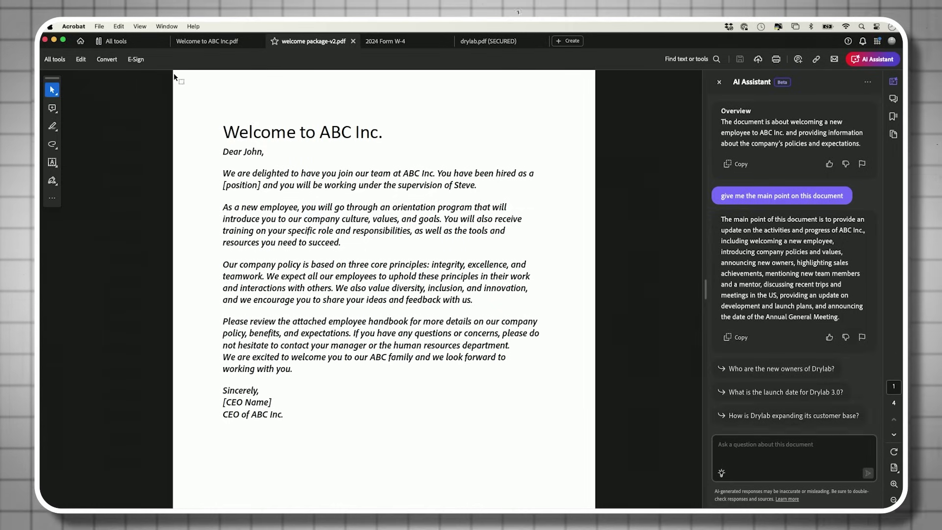
- Generate a Generative summary of welcome package-v2.pdf and select all of its text
{"action": "left_click", "coordinate": [113, 40]}
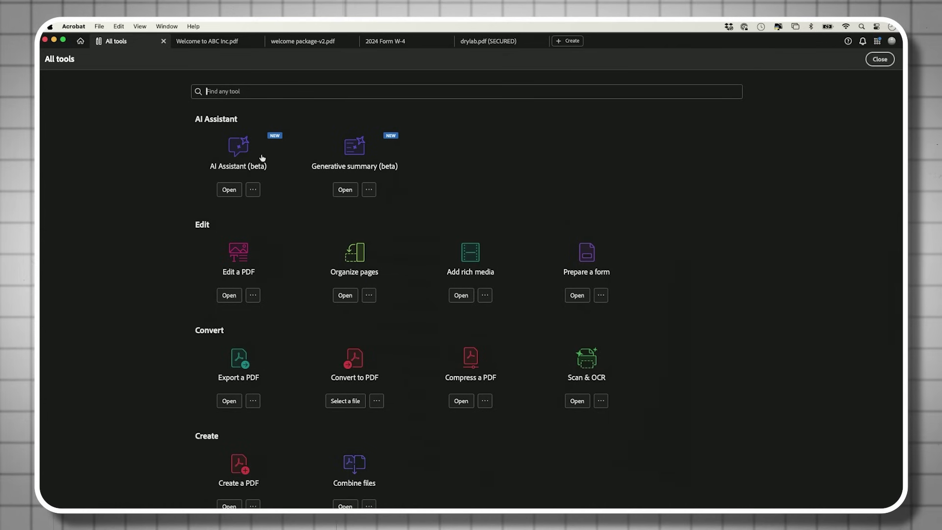
{"action": "left_click", "coordinate": [351, 153]}
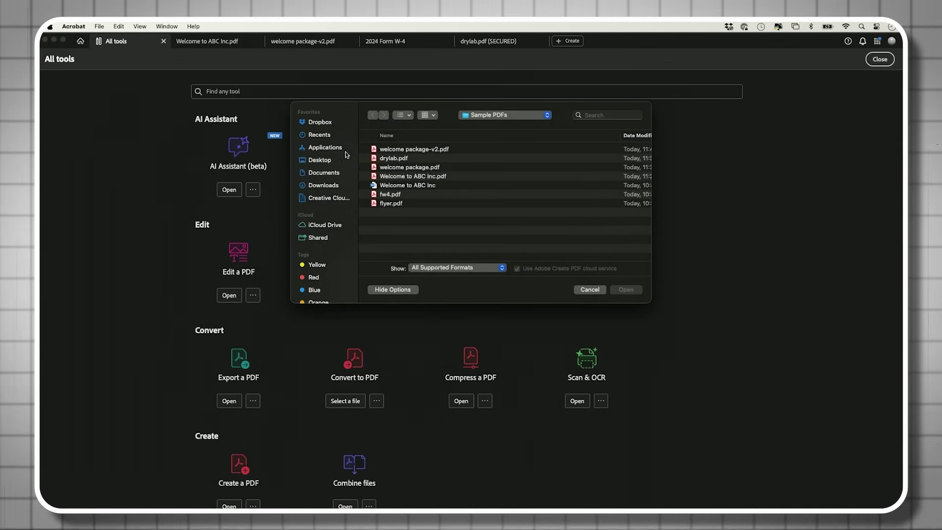
{"action": "left_click", "coordinate": [445, 152]}
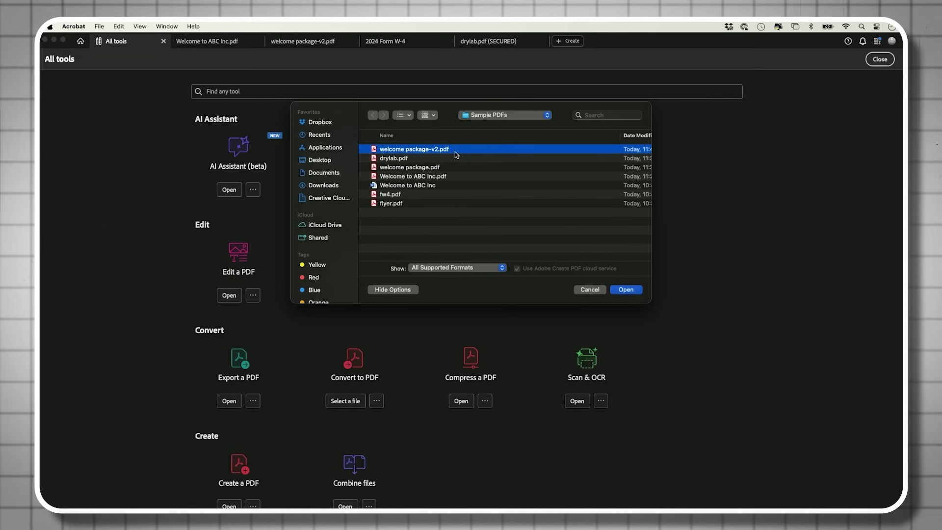
{"action": "left_click", "coordinate": [623, 289]}
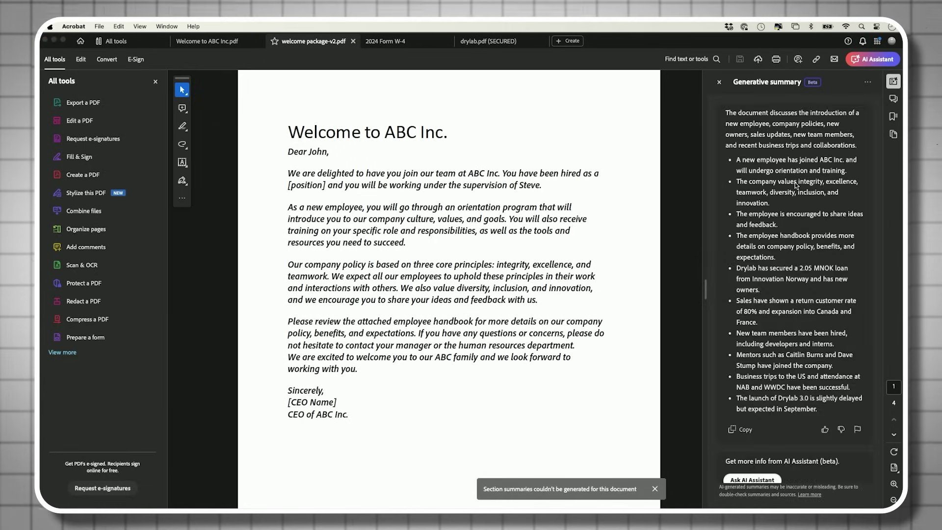
{"action": "scroll", "coordinate": [790, 235], "scroll_direction": "down", "scroll_amount": 1}
{"action": "scroll", "coordinate": [784, 275], "scroll_direction": "up", "scroll_amount": 1}
{"action": "key", "text": "super+a"}
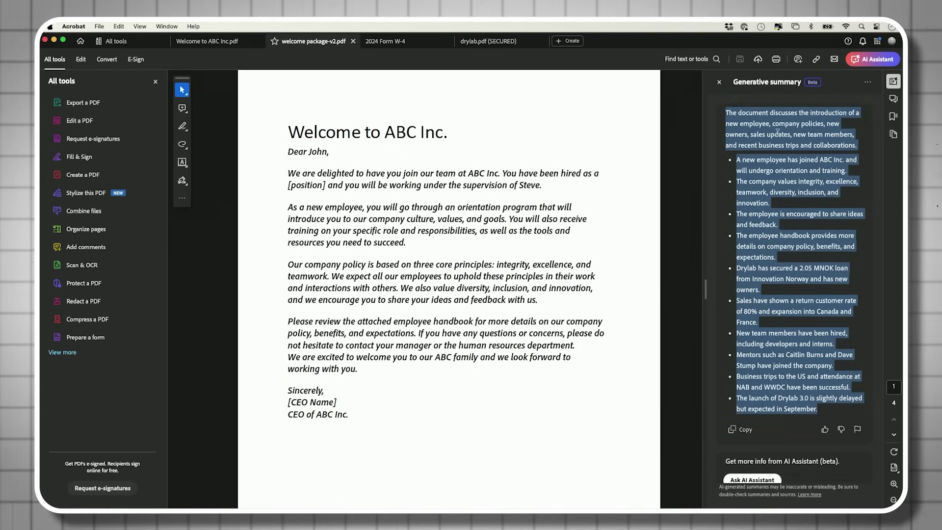
- Open and close the AI Assistant panel, then go back to the All tools list
{"action": "scroll", "coordinate": [777, 132], "scroll_direction": "down", "scroll_amount": 1}
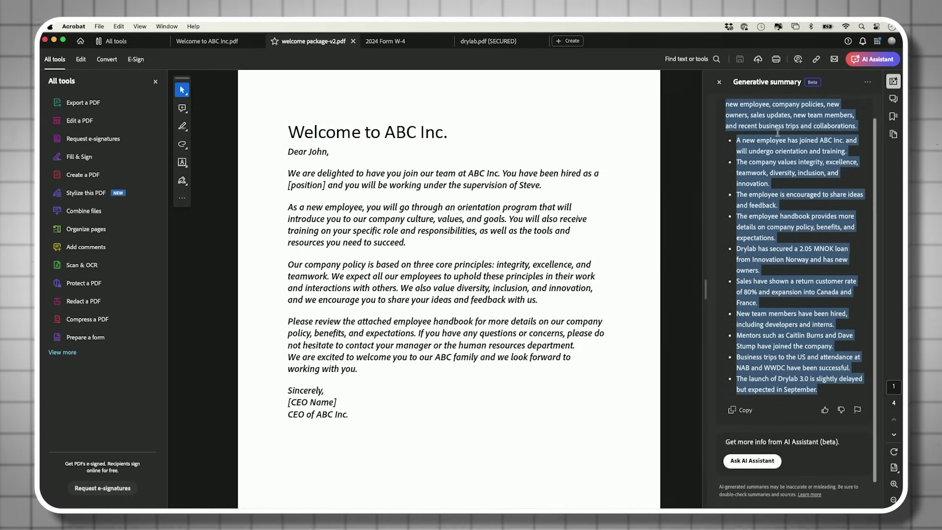
{"action": "left_click", "coordinate": [751, 461]}
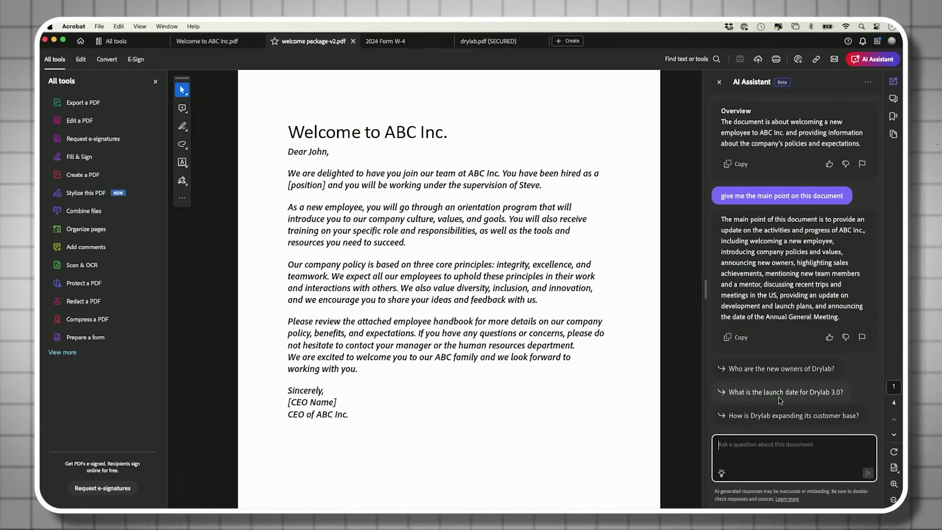
{"action": "left_click", "coordinate": [872, 60]}
{"action": "left_click", "coordinate": [870, 60]}
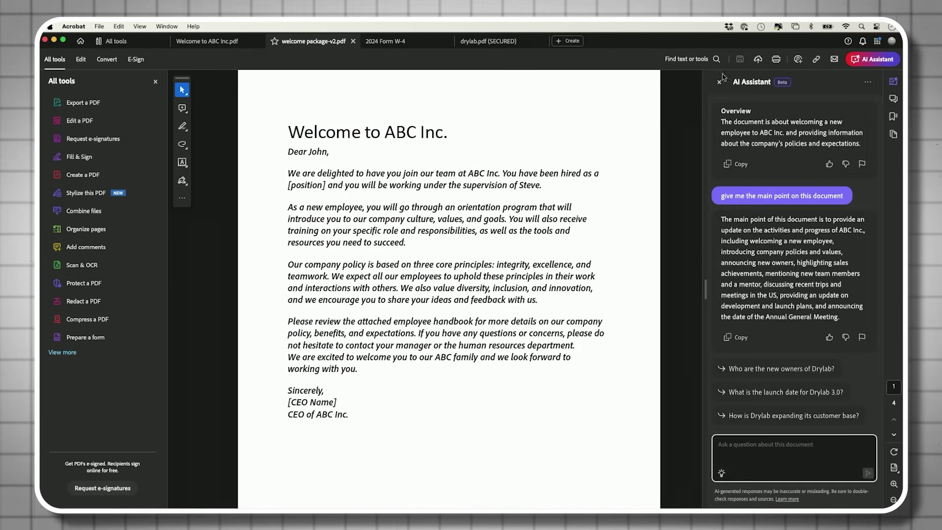
{"action": "left_click", "coordinate": [112, 42]}
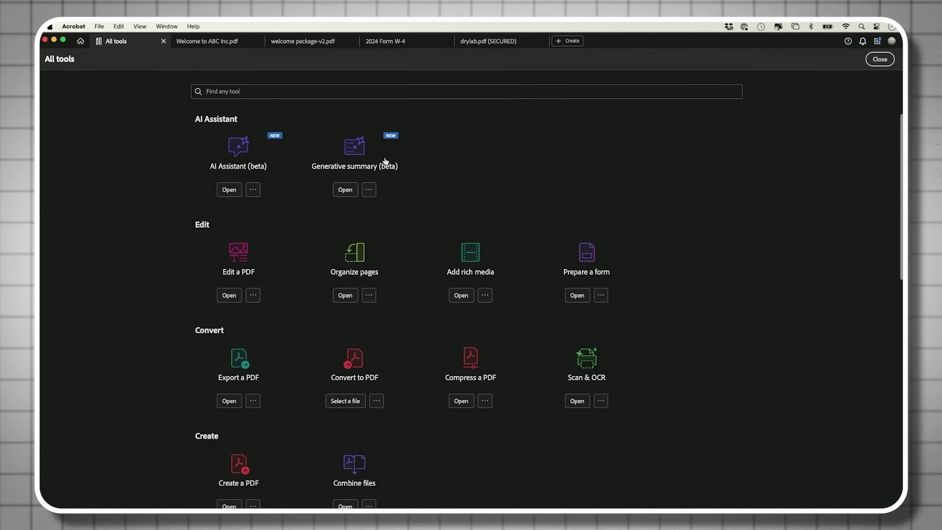
{"action": "scroll", "coordinate": [700, 212], "scroll_direction": "down", "scroll_amount": 3}
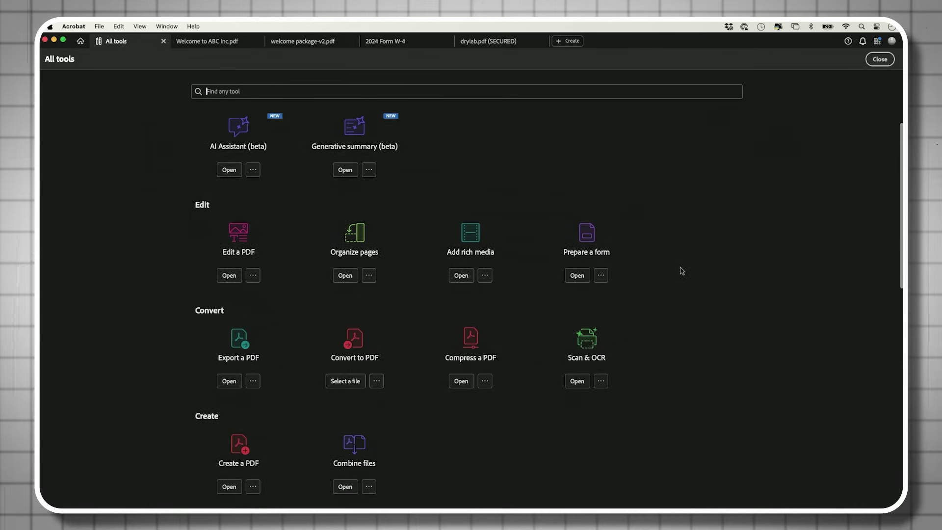